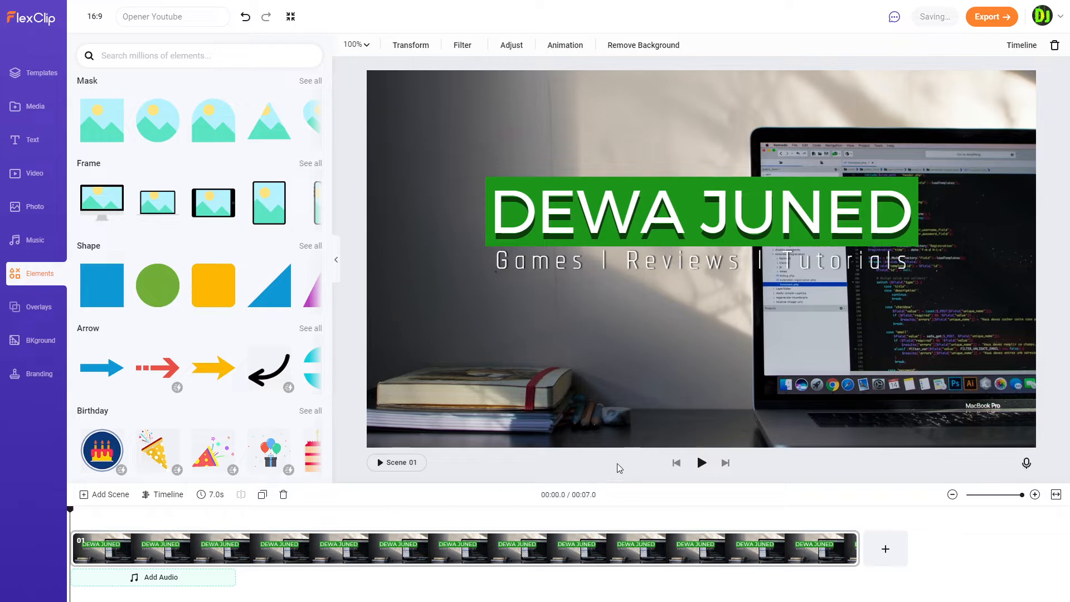
Play the preview of the opener video from the start
click(702, 462)
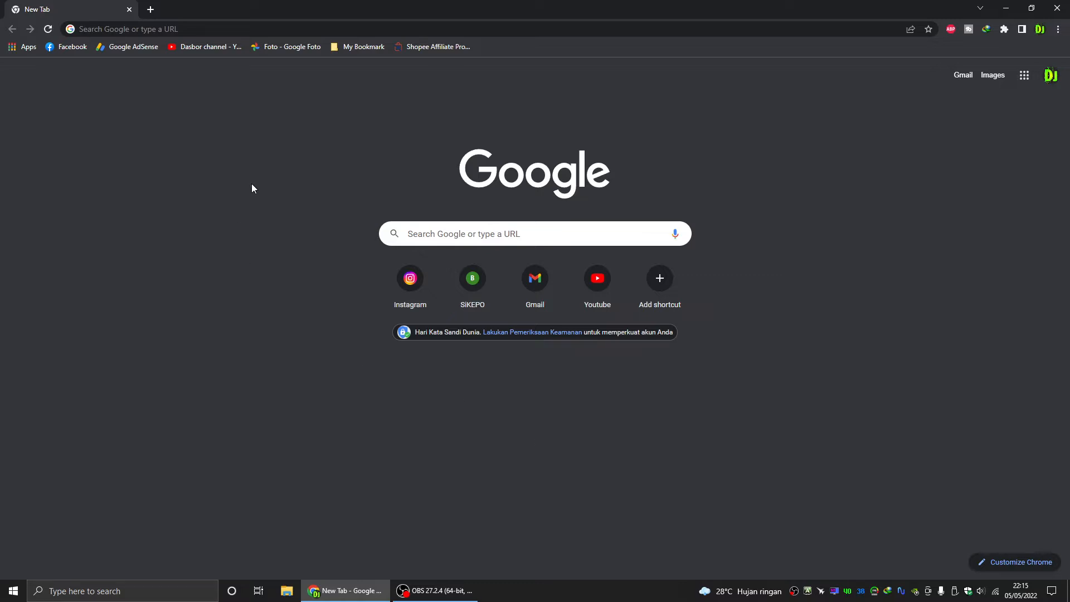
Open the flexclip.com website in the browser
click(206, 28)
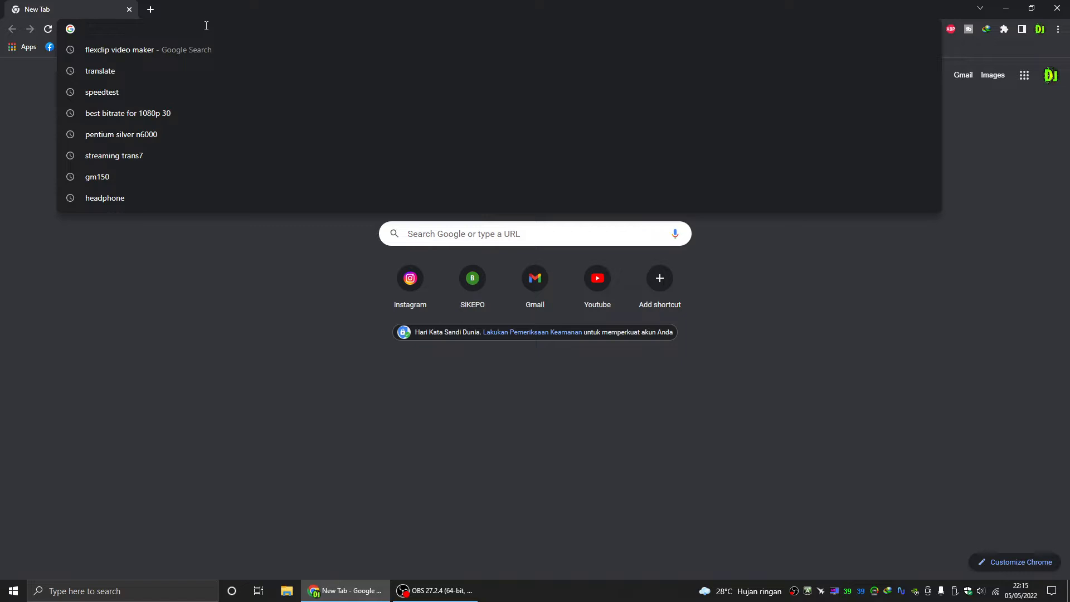
text(flexclip.com)
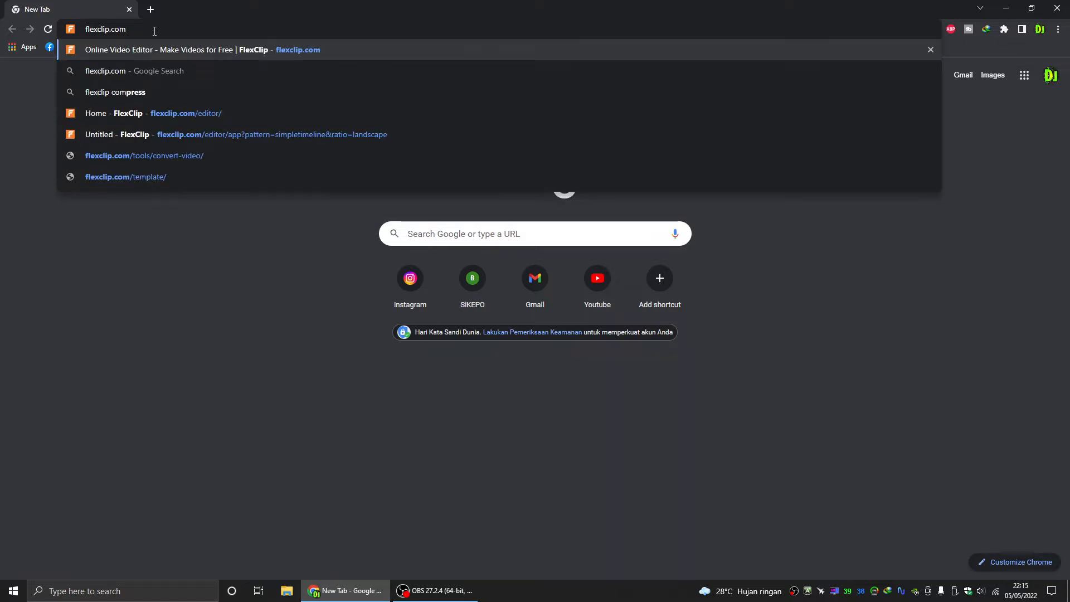
key(Return)
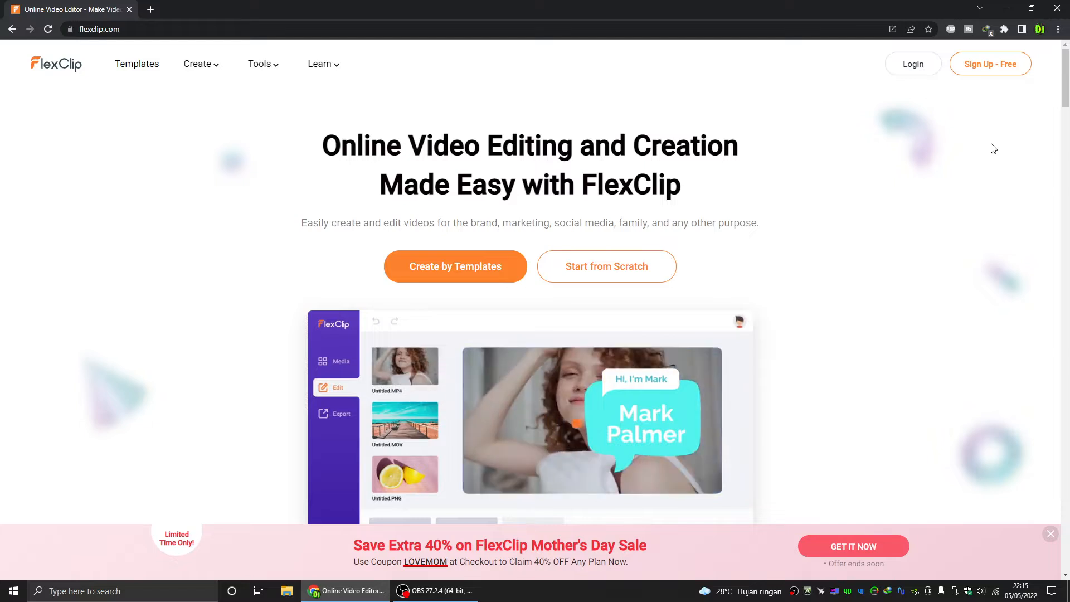
View the sign-up options, close them, and log in to the site with a Google account
click(997, 74)
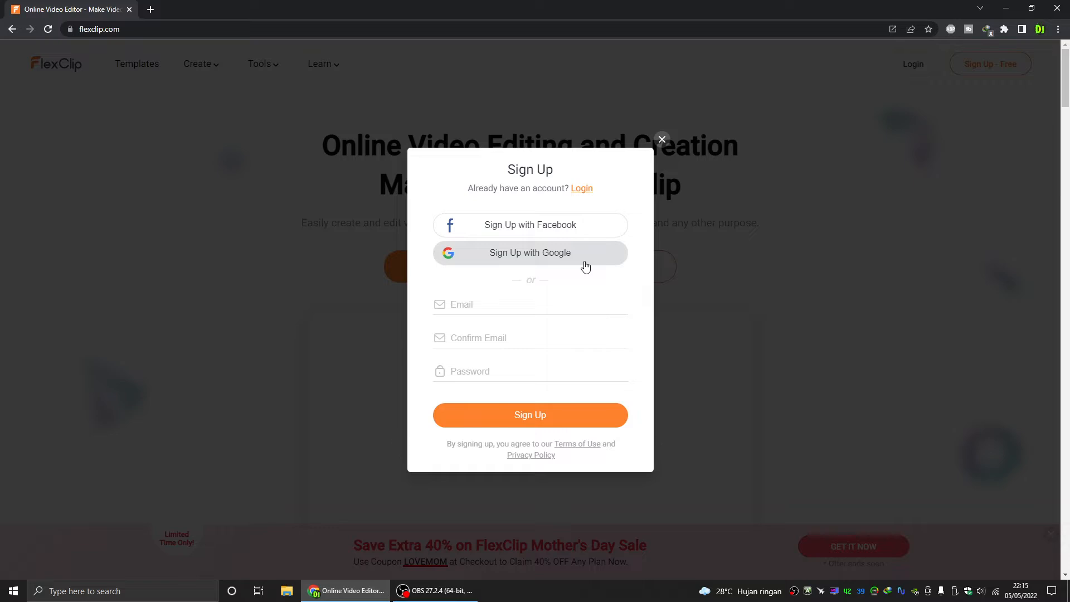
click(659, 143)
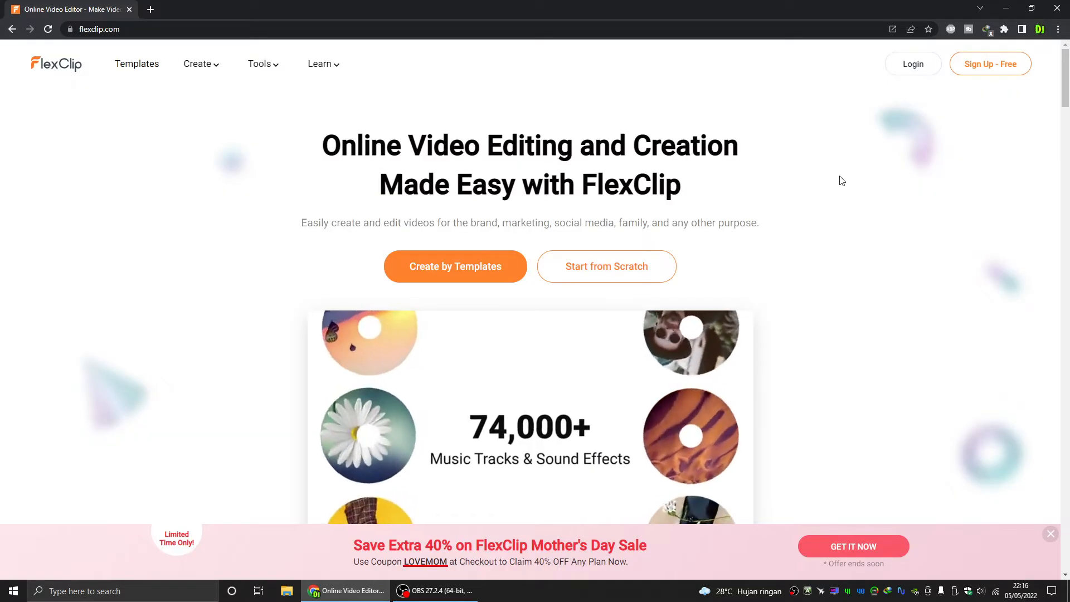
click(912, 66)
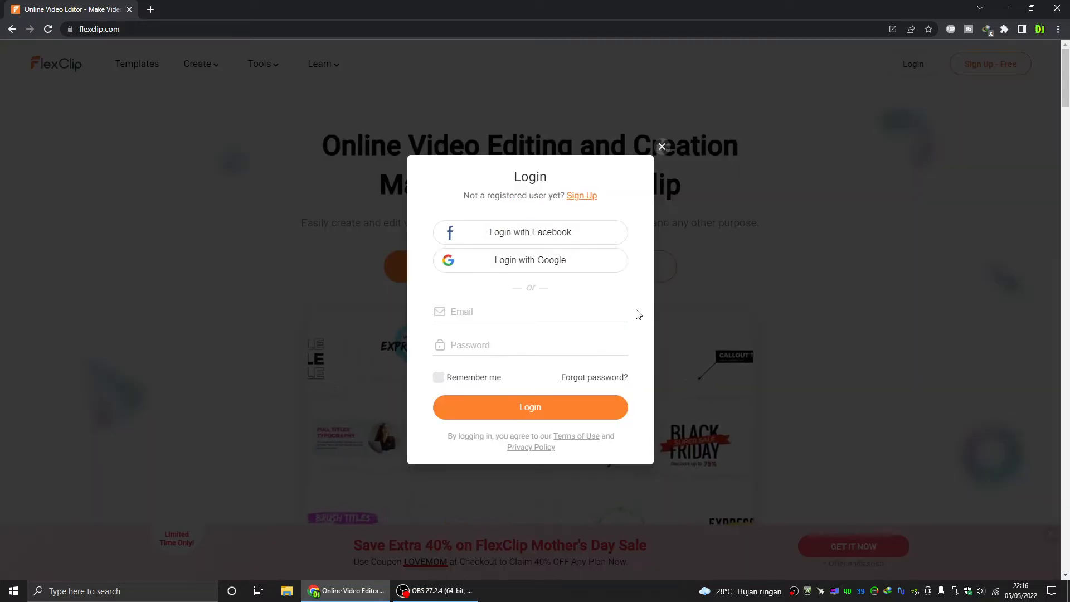
click(556, 262)
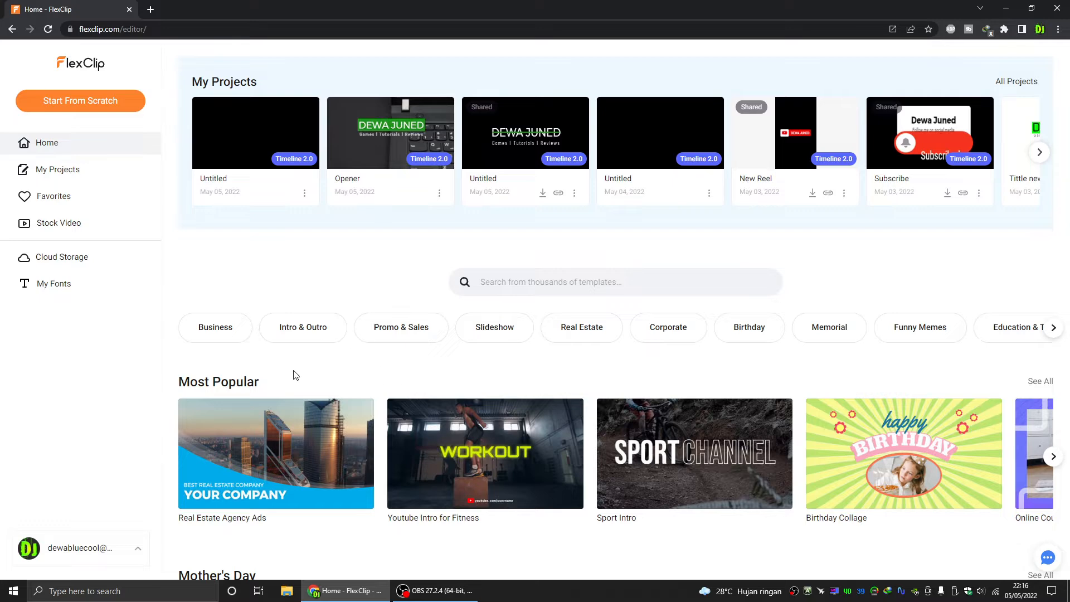
Look through the saved projects and template categories on the home page
scroll(623, 366, down, 2)
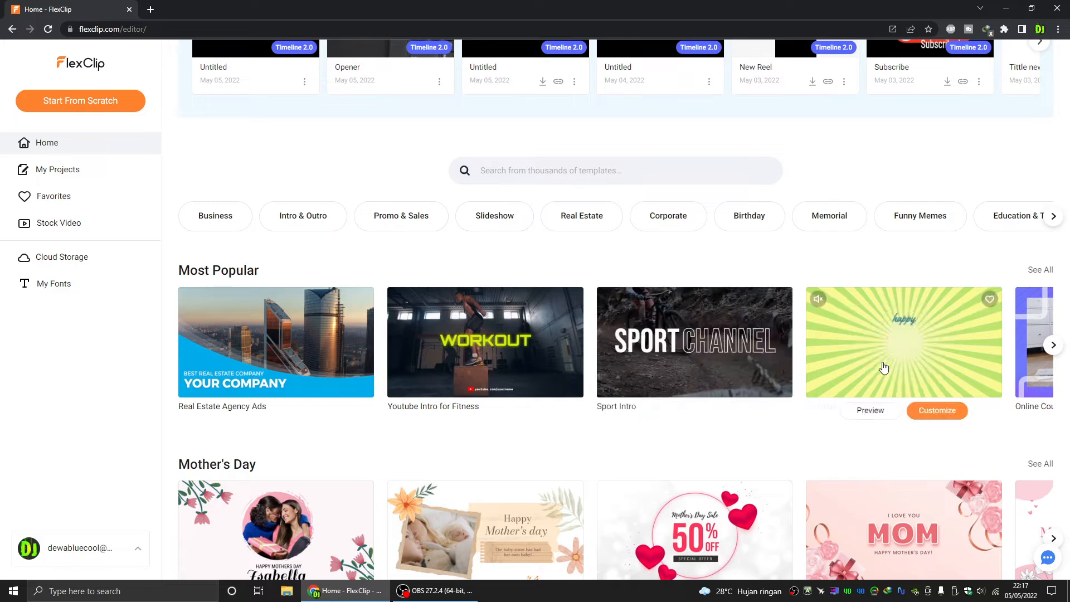
scroll(707, 402, down, 12)
scroll(706, 402, up, 15)
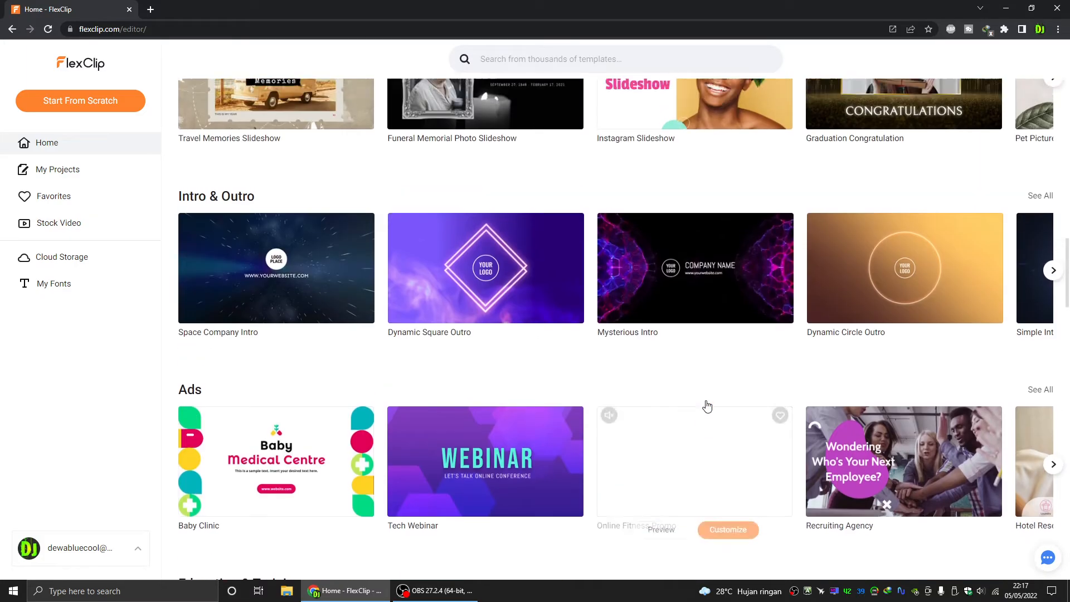
scroll(706, 405, up, 1)
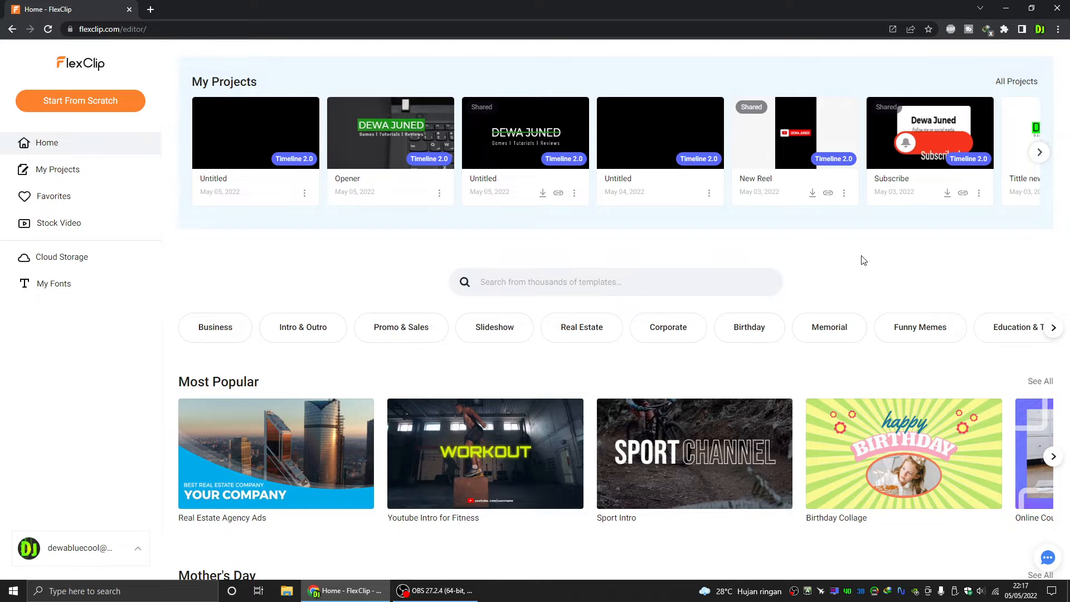
scroll(863, 260, down, 4)
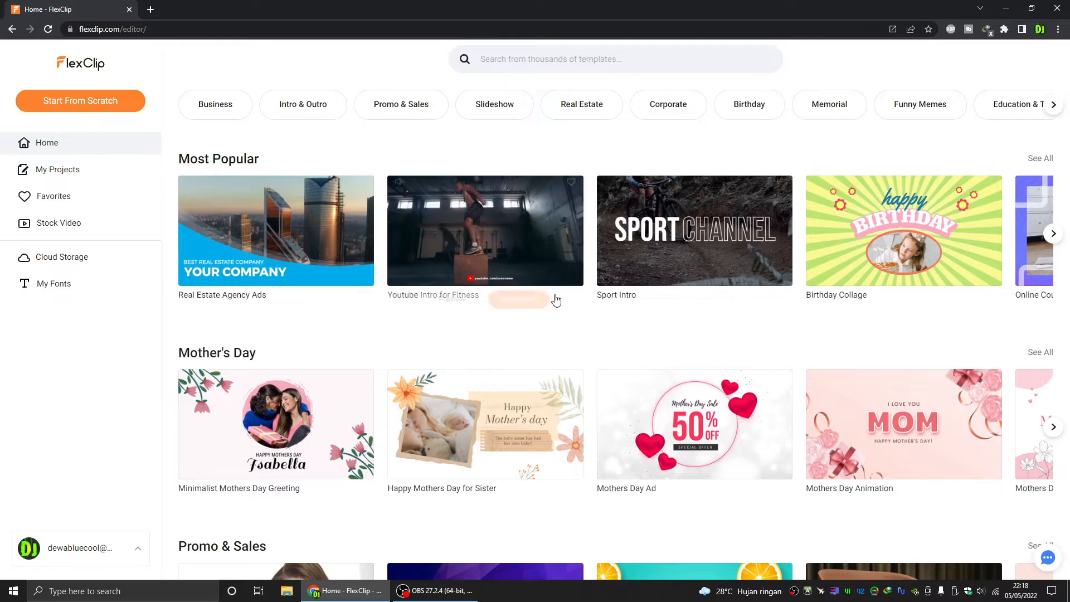
scroll(557, 279, up, 4)
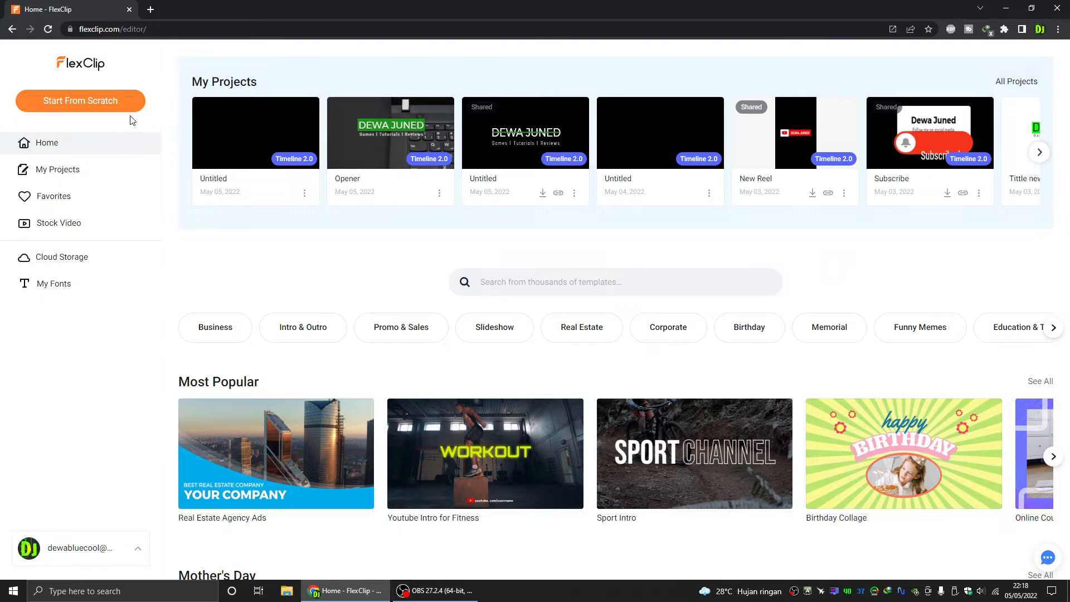
Start a new project from scratch in Timeline Mode with the 16:9 aspect ratio
click(81, 111)
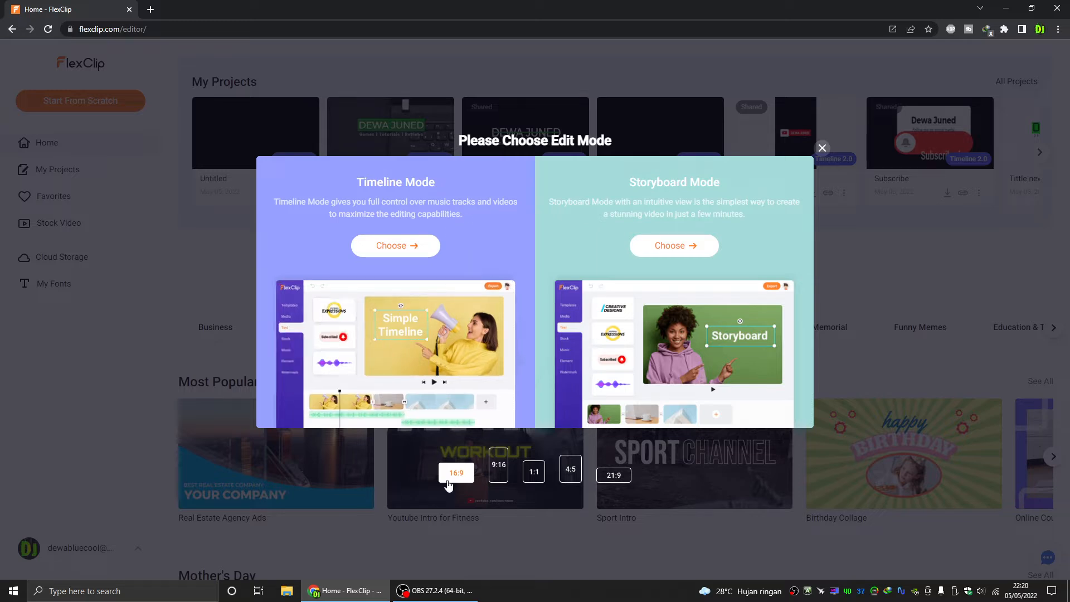
click(408, 252)
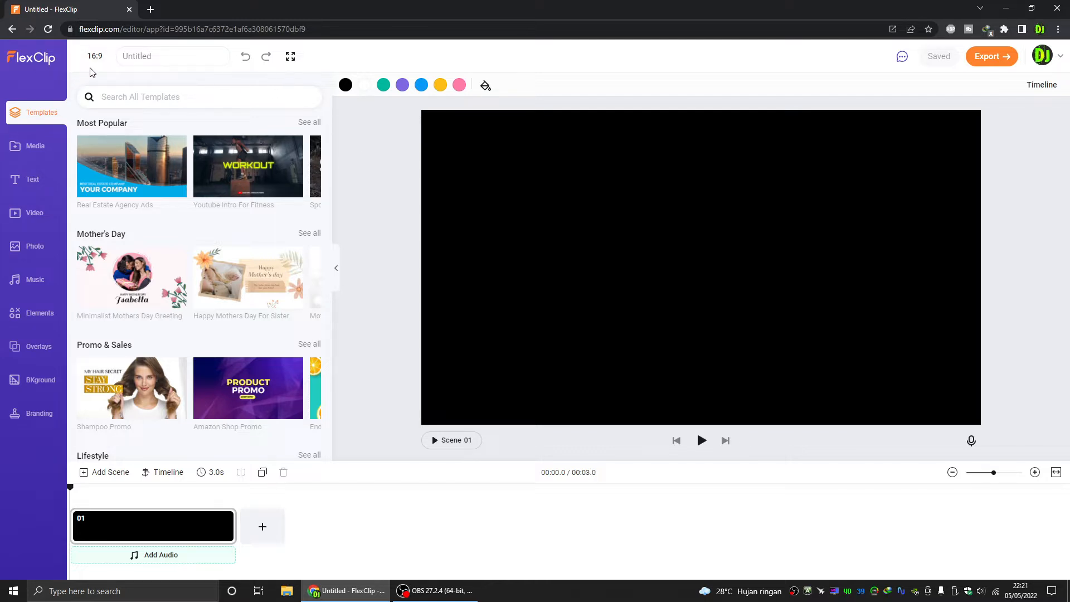
Review the aspect ratio options, name the project Opener Youtube, and switch the editor to full screen
click(106, 67)
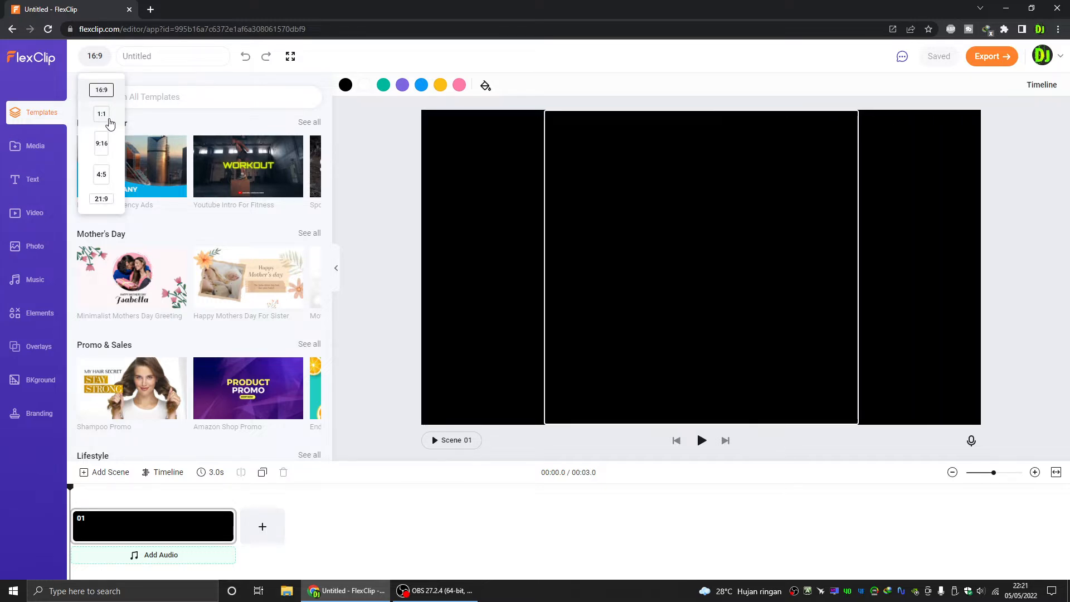
click(176, 51)
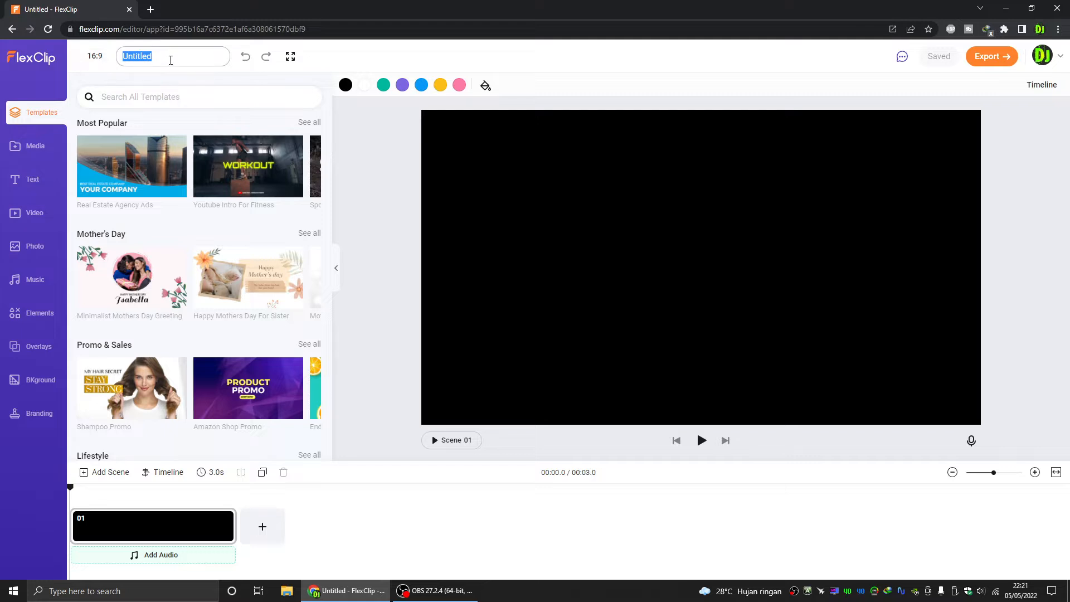
text(Opener Youtube)
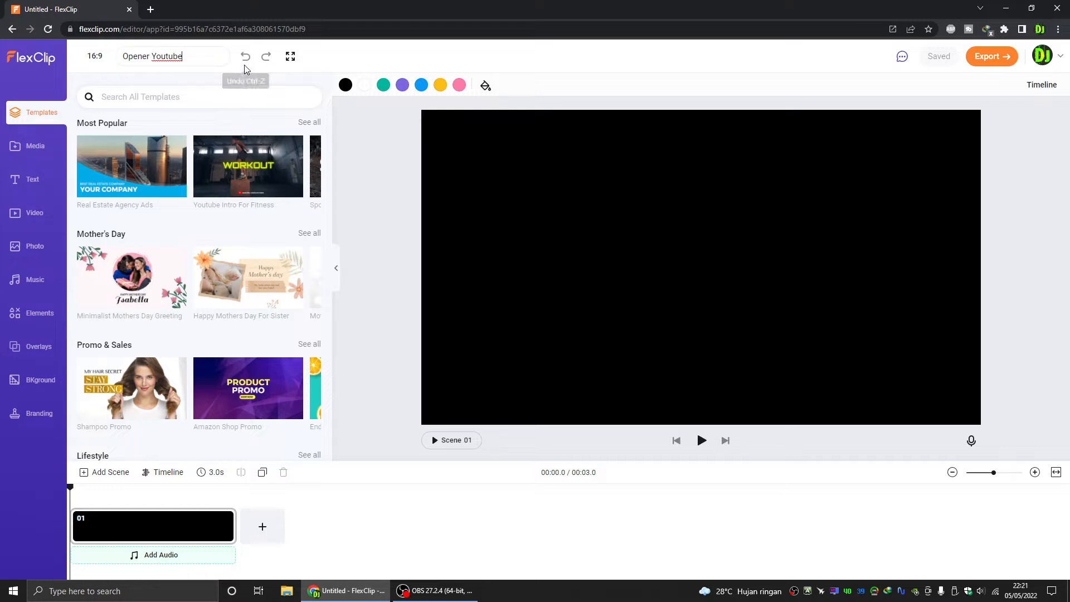
key(Return)
click(290, 55)
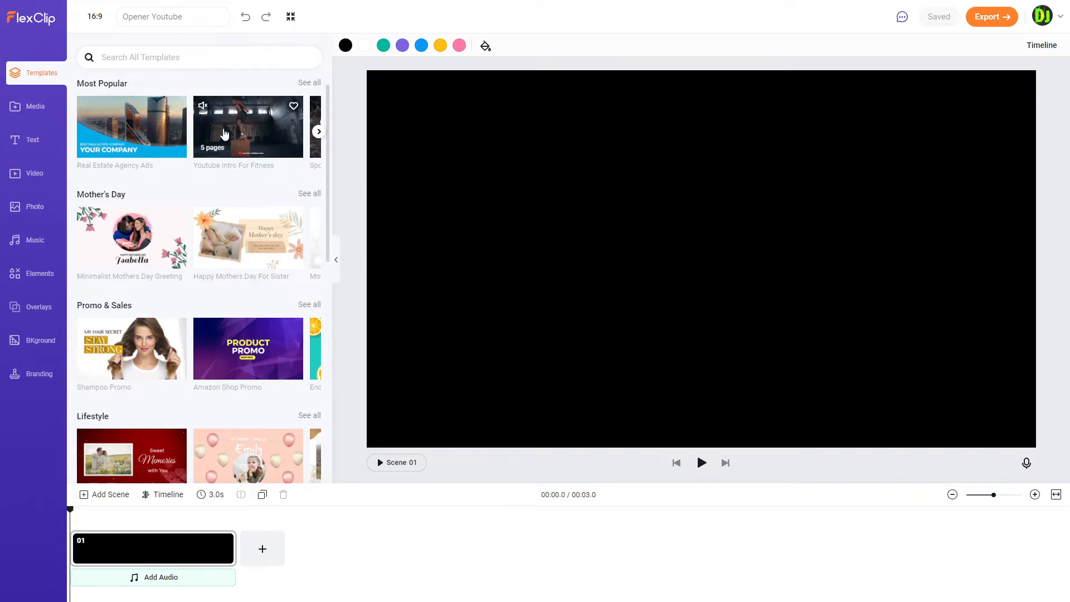
Look over the editor's template categories and media upload options, and leave full screen
scroll(224, 134, down, 2)
scroll(225, 134, down, 2)
scroll(139, 122, up, 4)
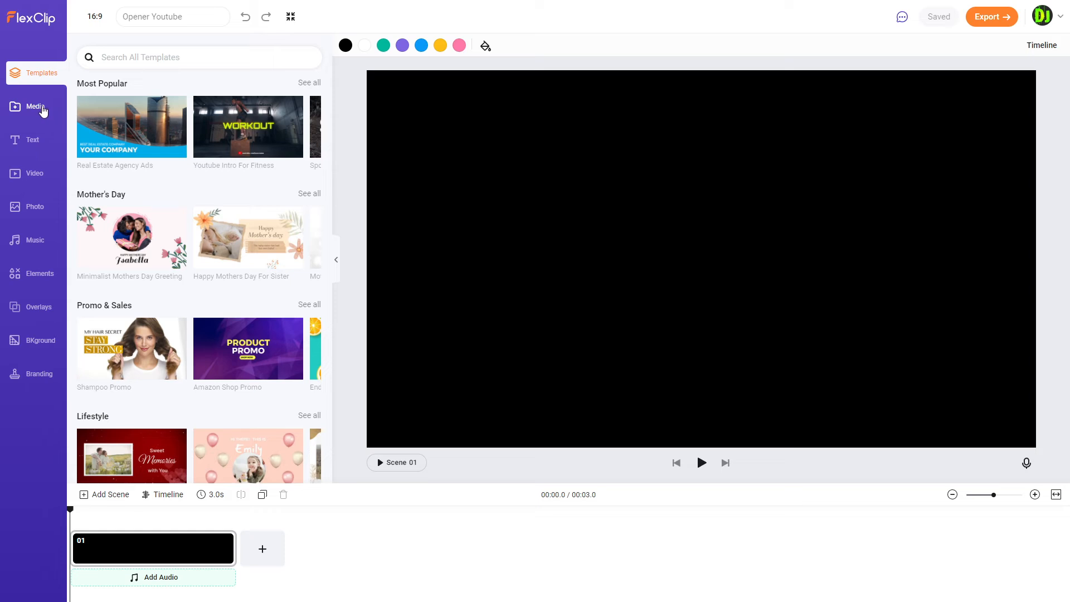
click(43, 111)
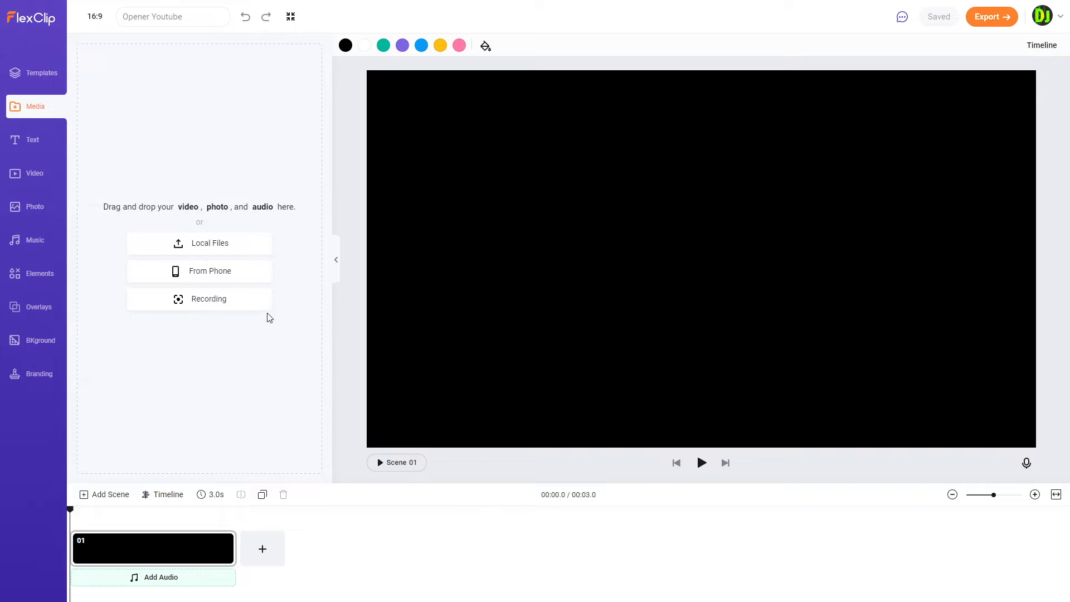
mouse_move(226, 310)
key(Escape)
Examine the text presets, including the full Modern Titles collection
click(48, 184)
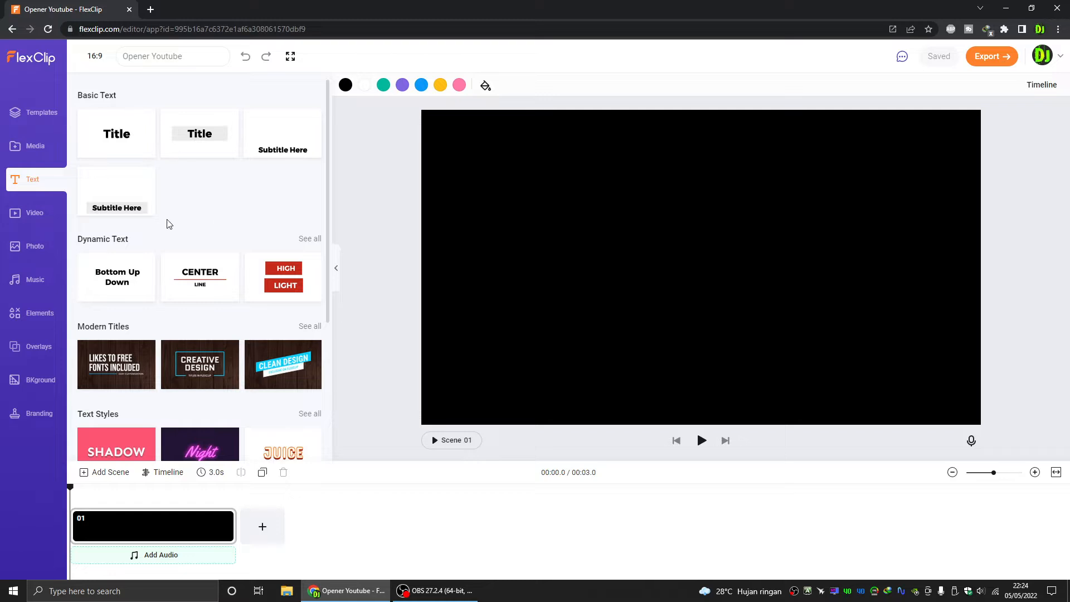
scroll(119, 295, down, 2)
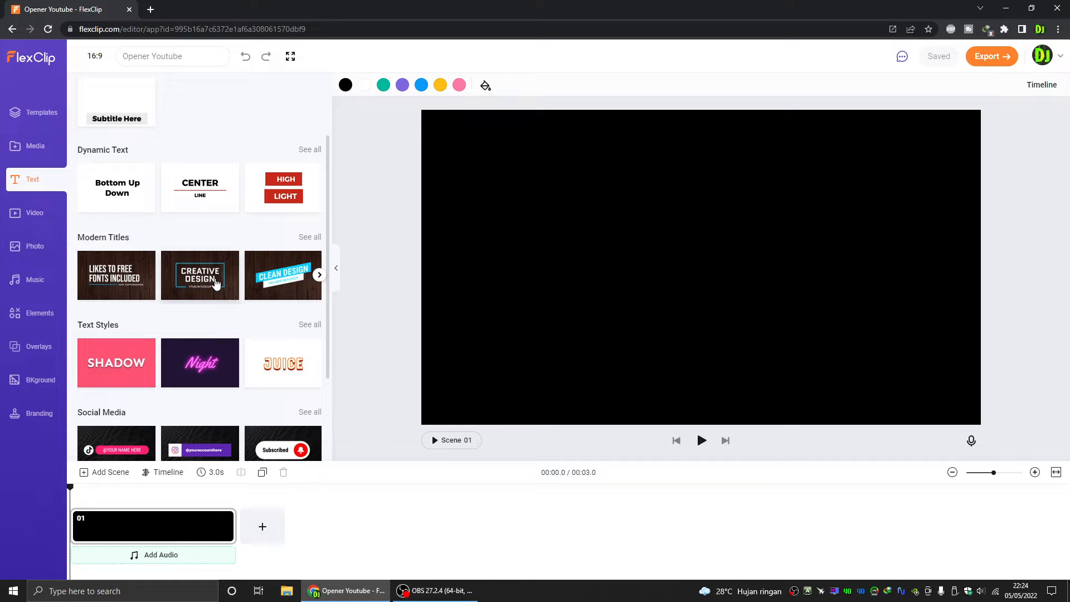
click(309, 236)
scroll(295, 186, down, 1)
scroll(294, 187, down, 4)
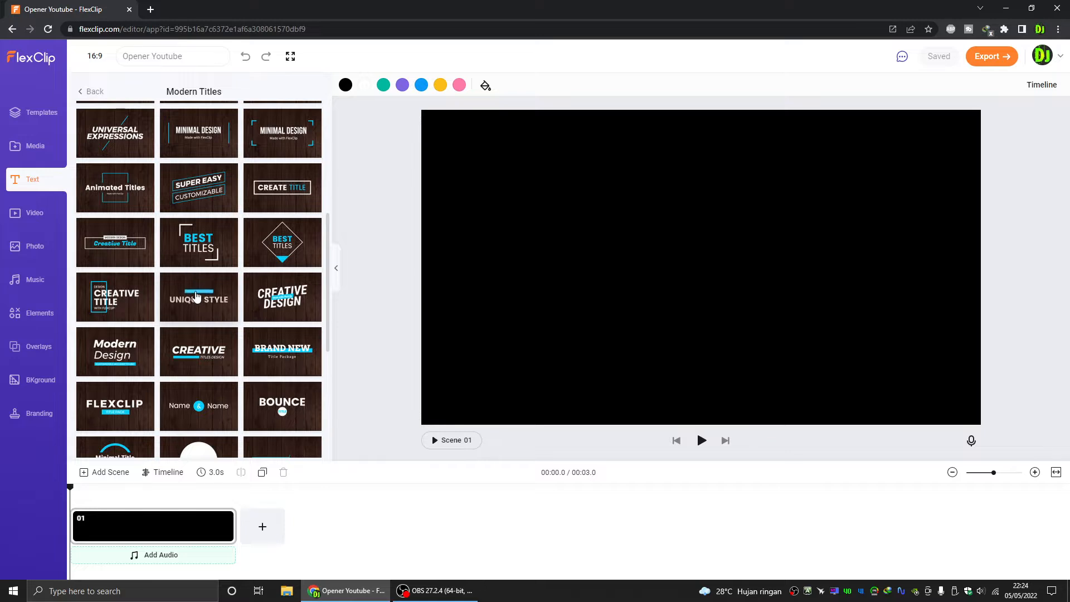
click(91, 91)
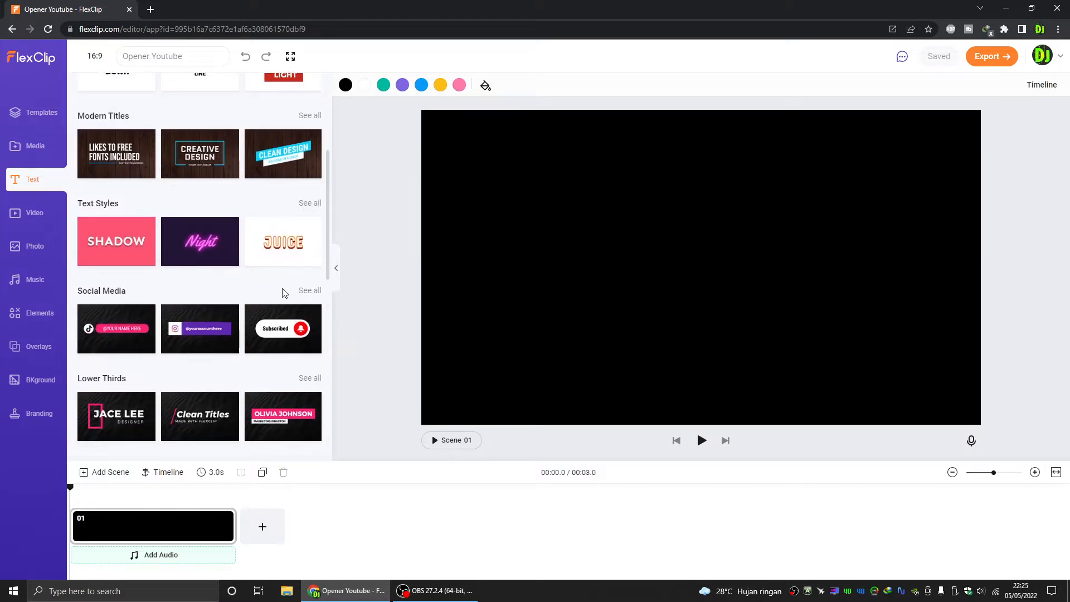
Examine the Social Media and Lower Thirds text collections and the remaining title categories down to Brush Titles
click(305, 291)
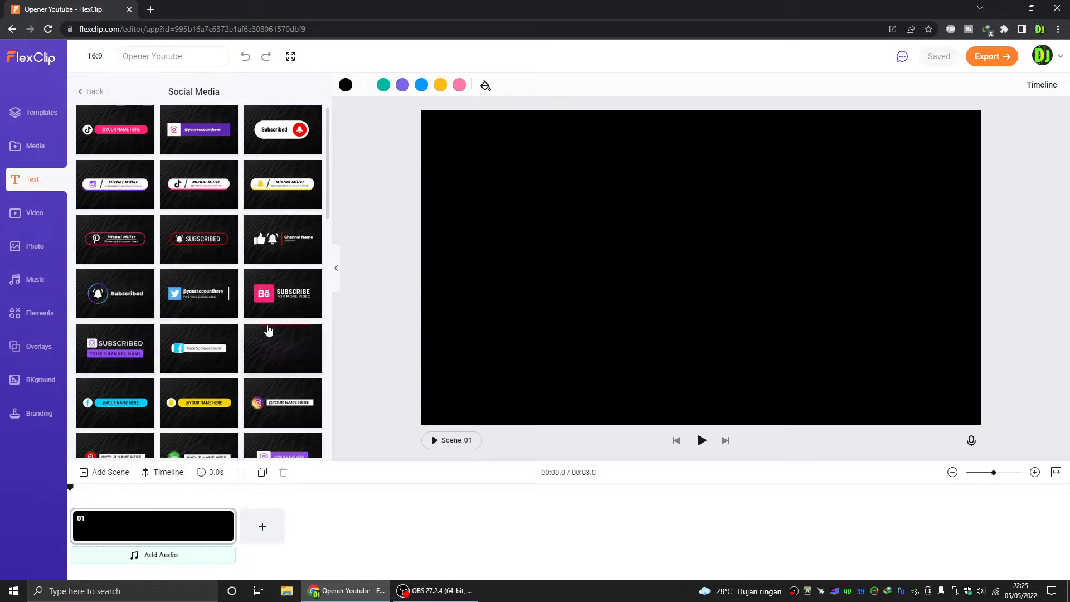
scroll(268, 330, down, 3)
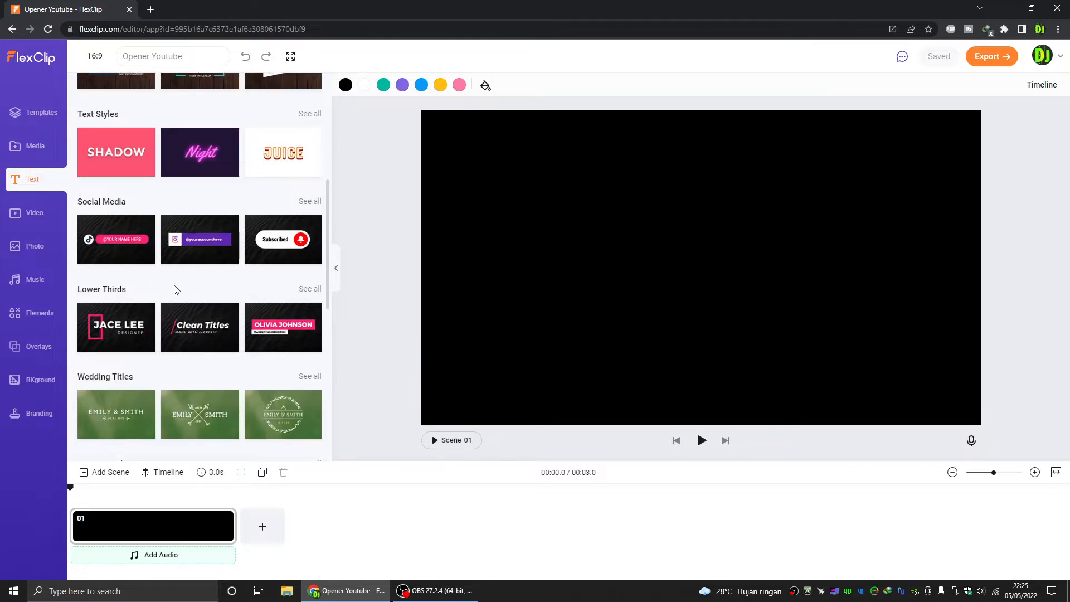
click(308, 289)
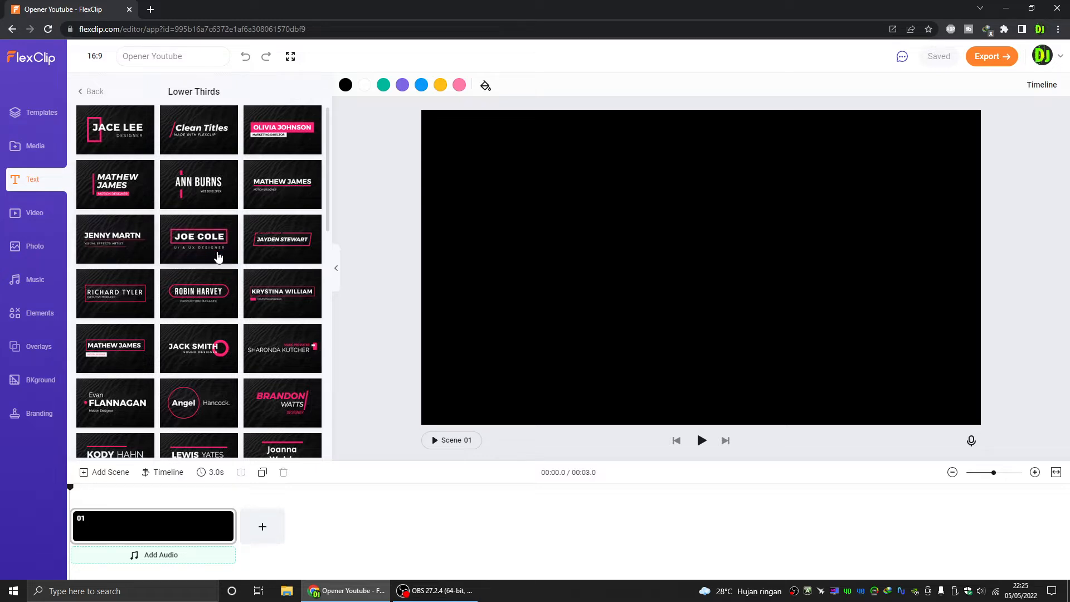
scroll(215, 275, down, 3)
scroll(215, 273, up, 3)
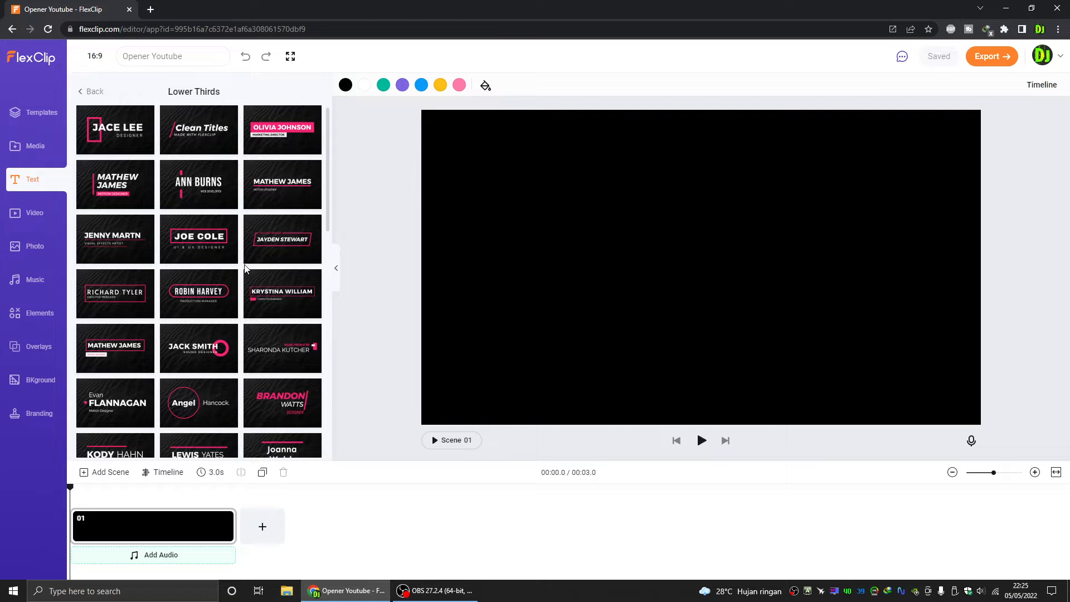
key(Escape)
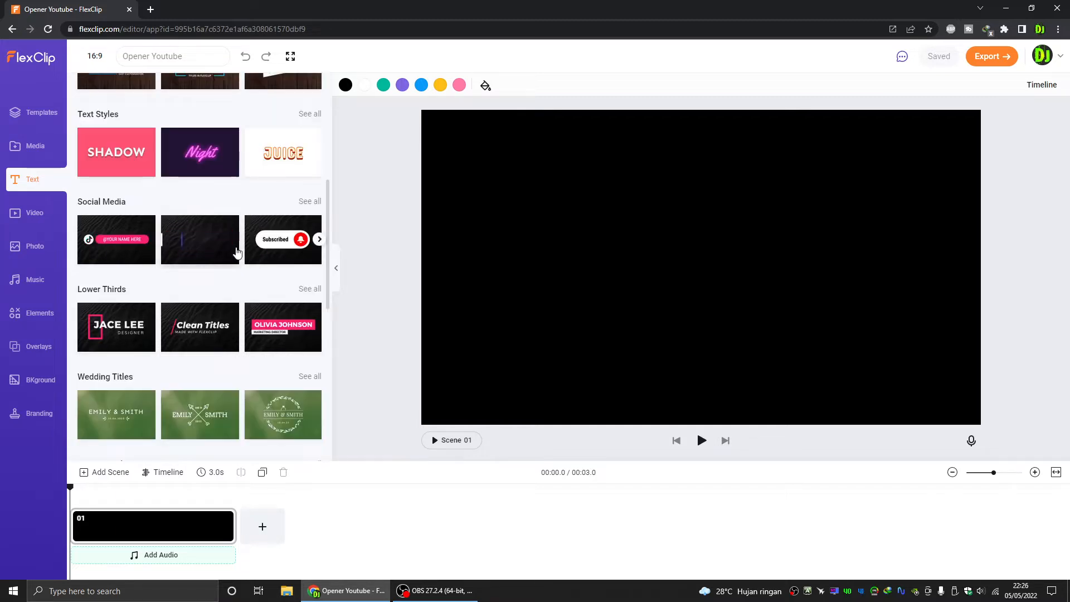
scroll(163, 298, down, 3)
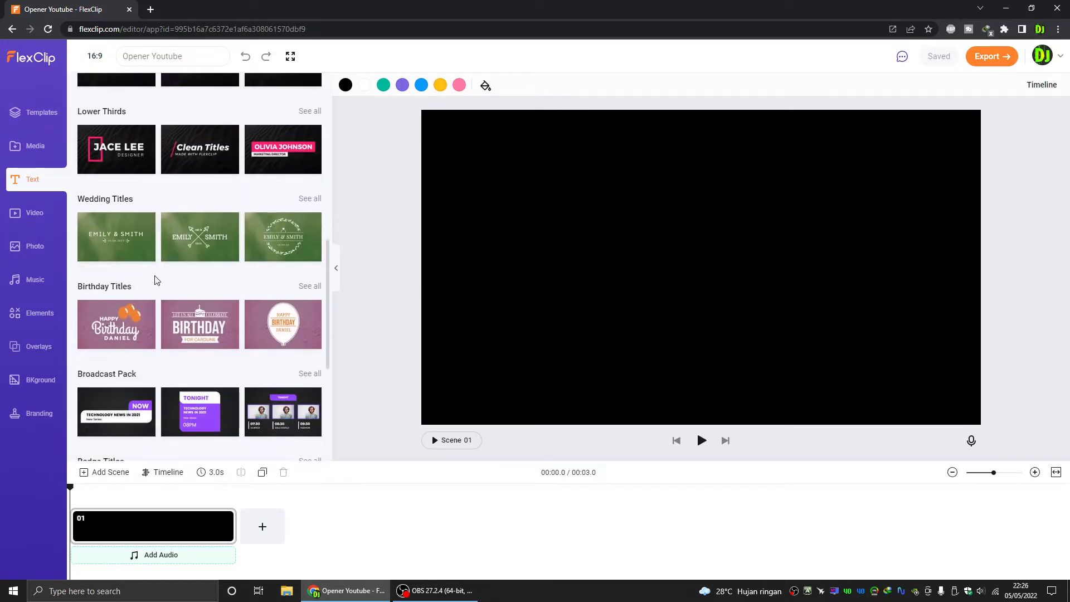
scroll(141, 311, down, 4)
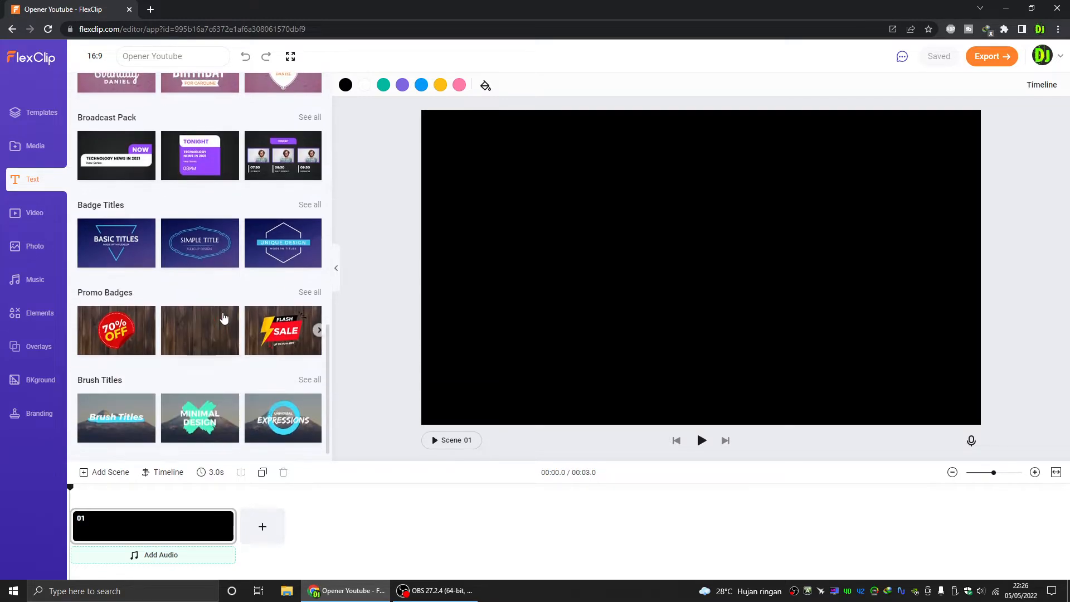
scroll(223, 316, up, 4)
scroll(224, 317, up, 9)
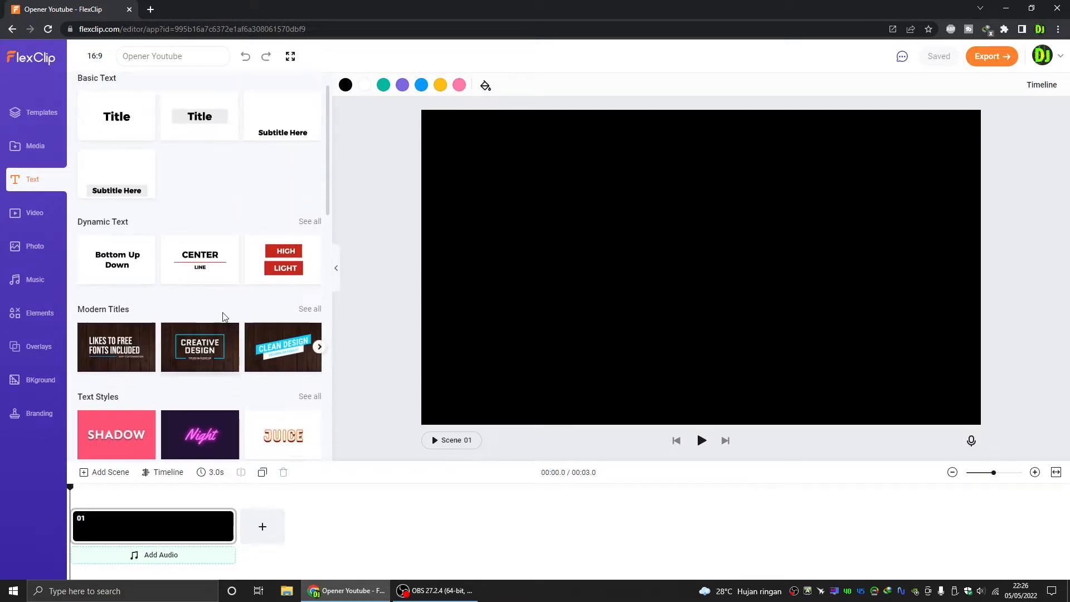
Examine the stock video categories and the stock photo categories down to Music
click(42, 217)
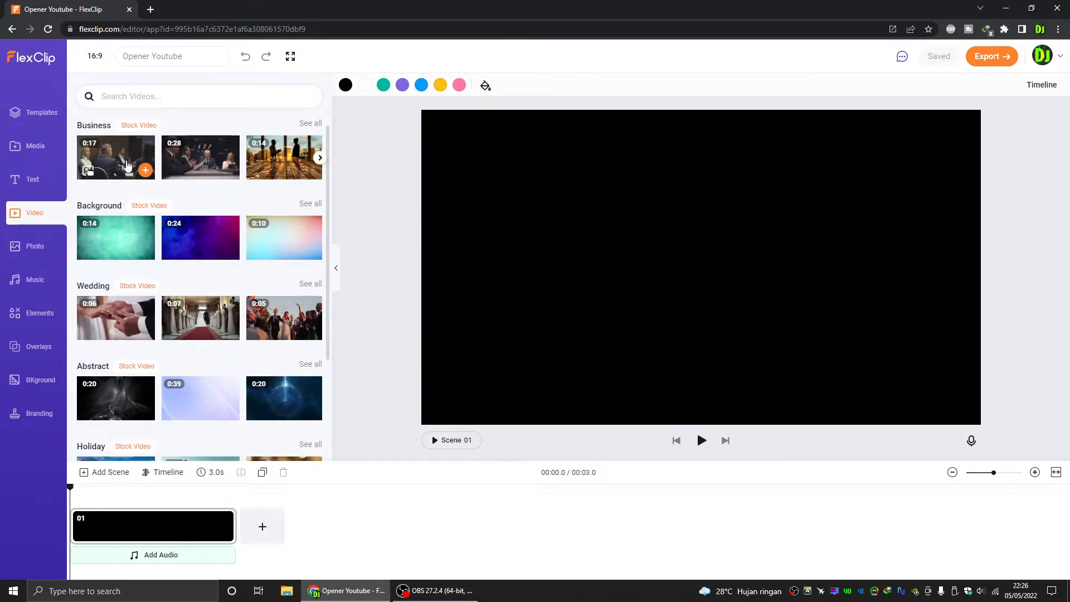
mouse_move(211, 164)
mouse_move(272, 164)
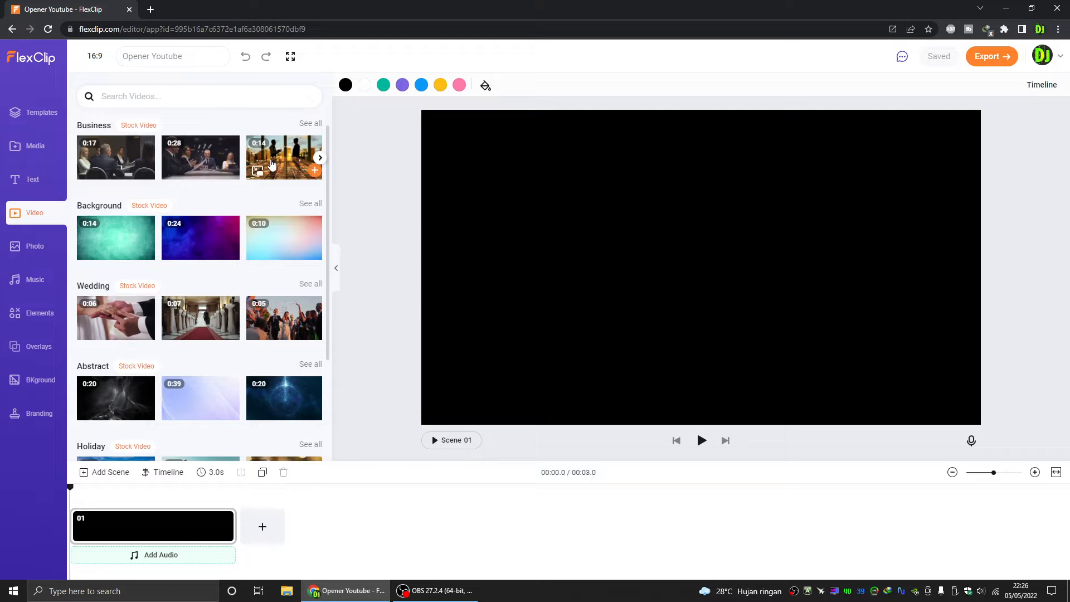
scroll(259, 247, down, 2)
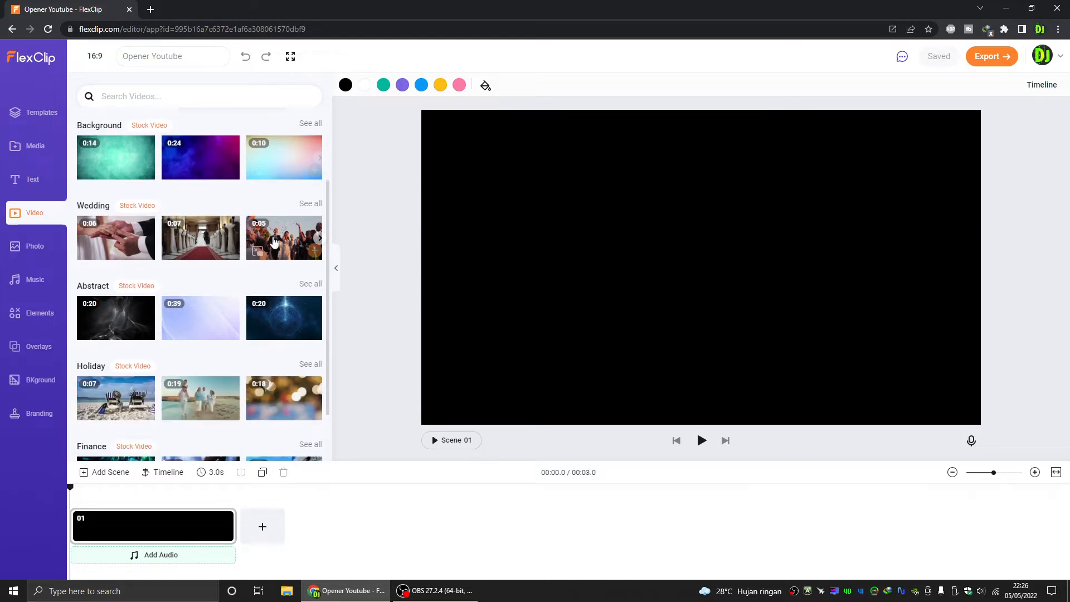
scroll(167, 207, up, 2)
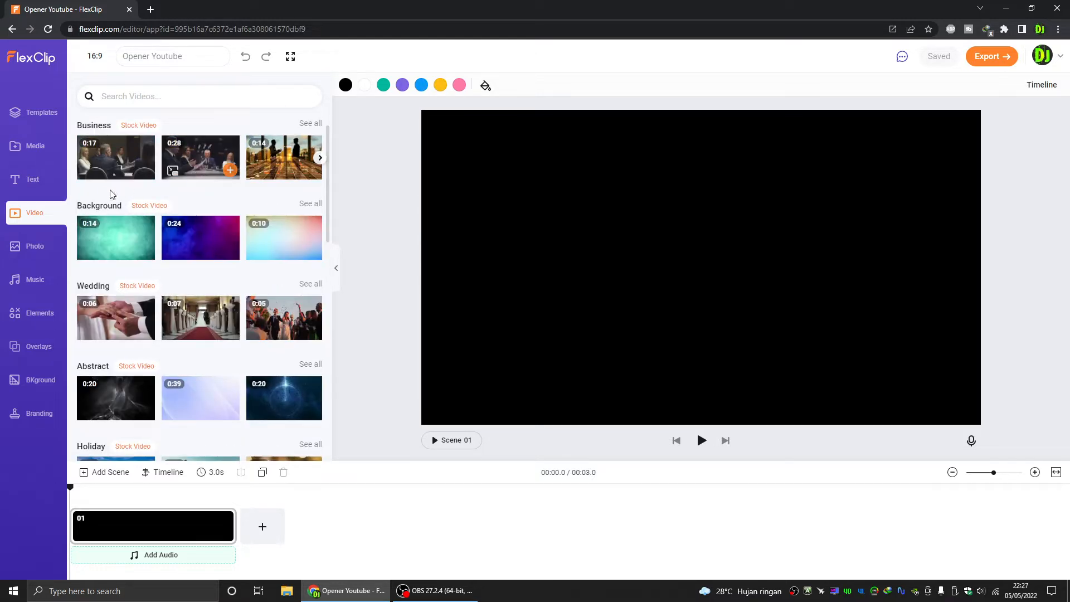
click(40, 250)
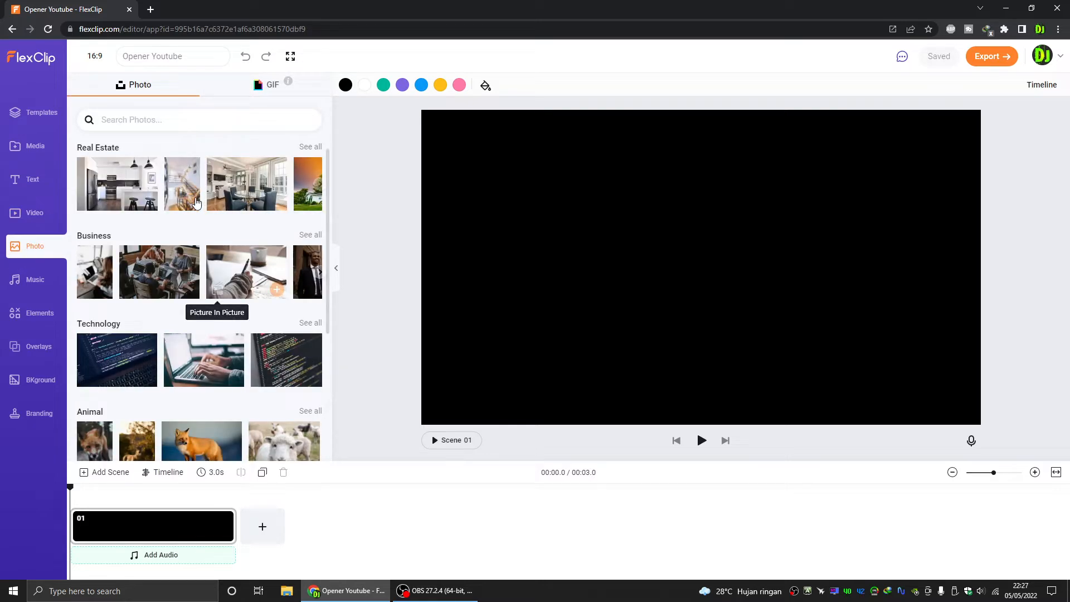
scroll(160, 323, down, 3)
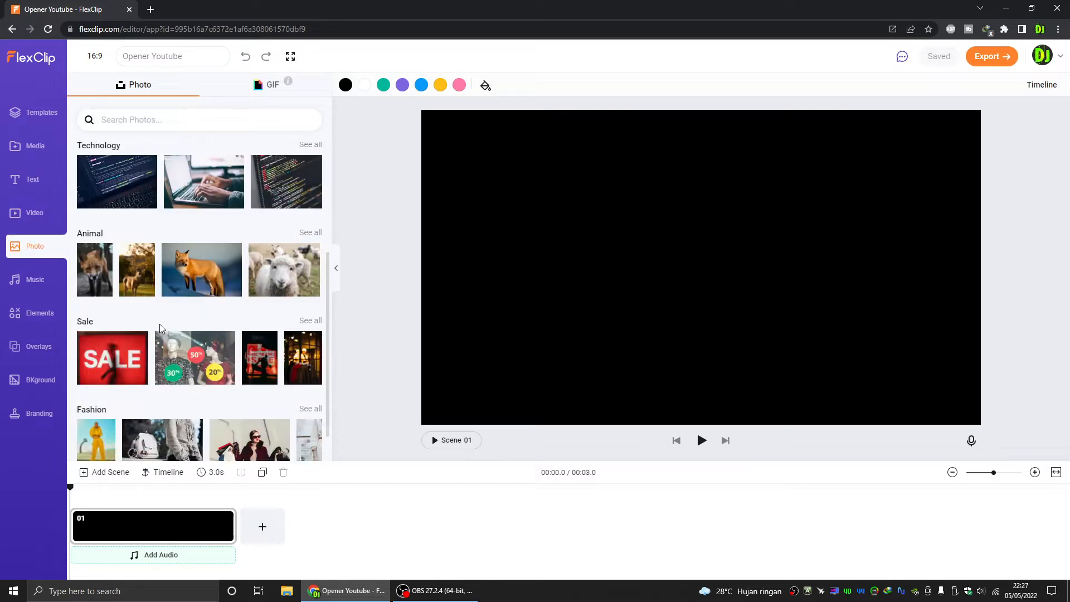
scroll(160, 327, up, 2)
scroll(160, 327, down, 8)
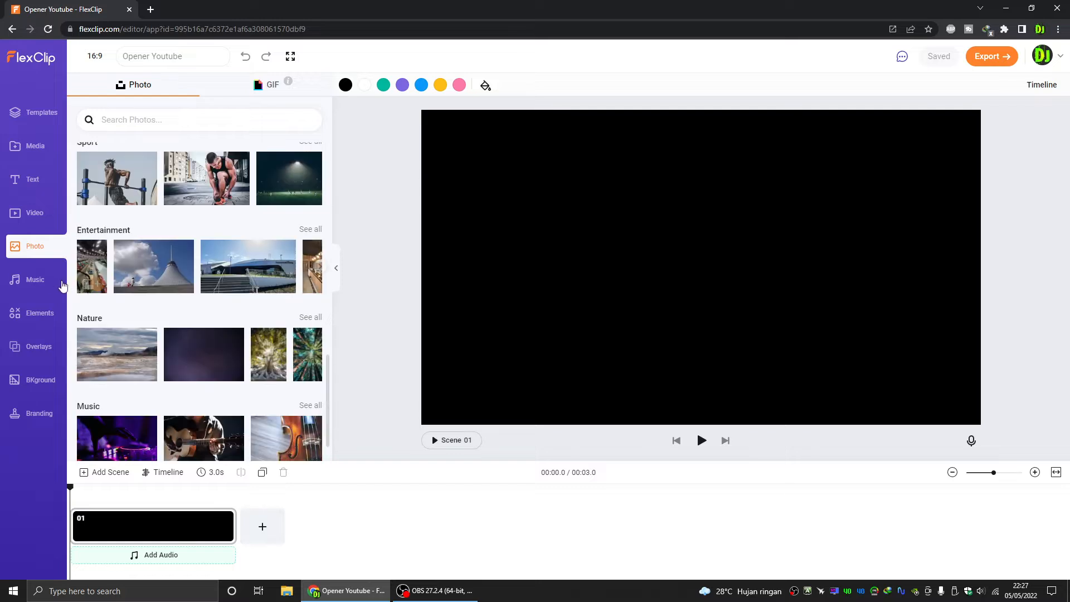
Look over the music tracks grouped by mood and the element categories, including Social, Mask, Frame, Shape, Arrow and Birthday
click(37, 279)
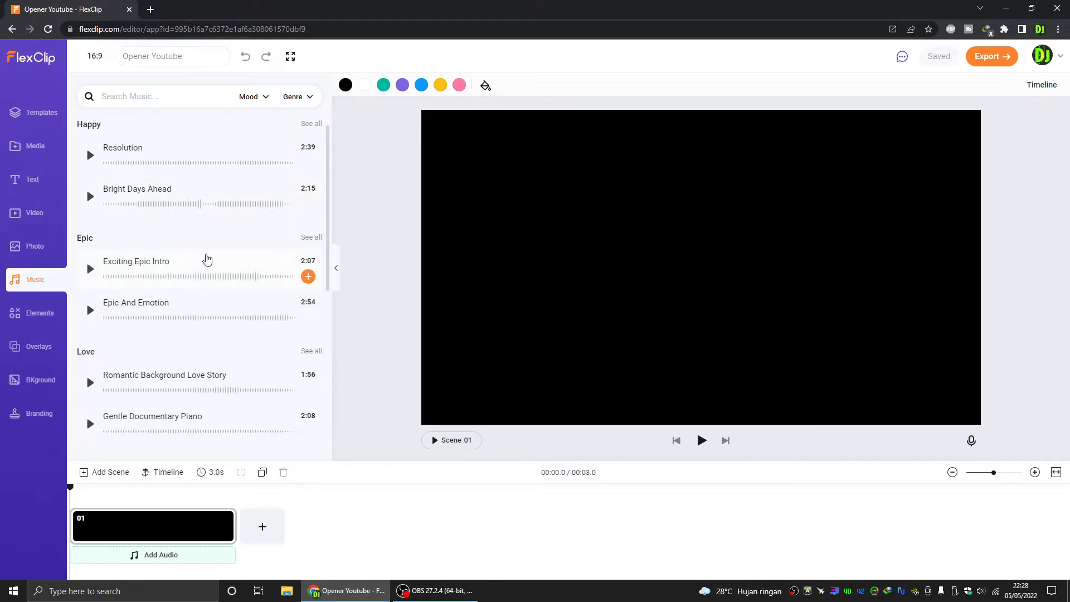
scroll(212, 260, down, 3)
click(34, 315)
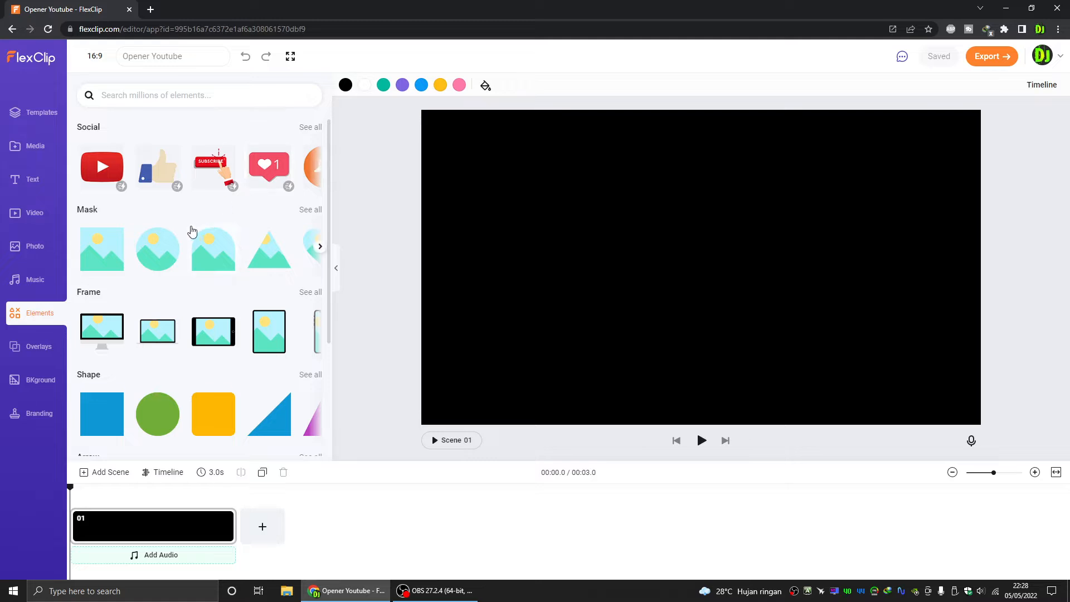
scroll(178, 239, down, 1)
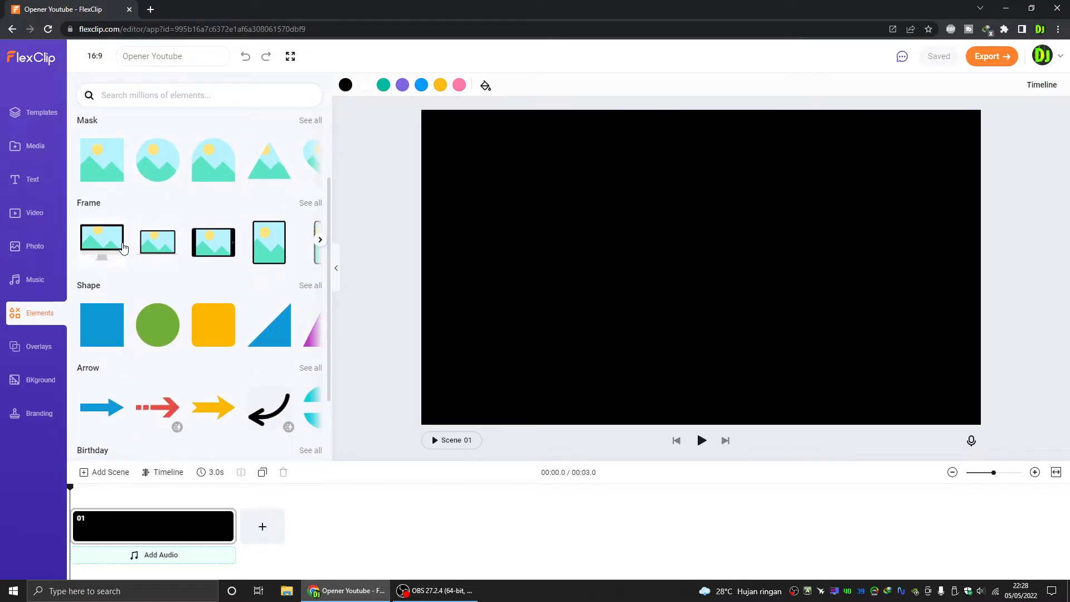
scroll(120, 323, down, 1)
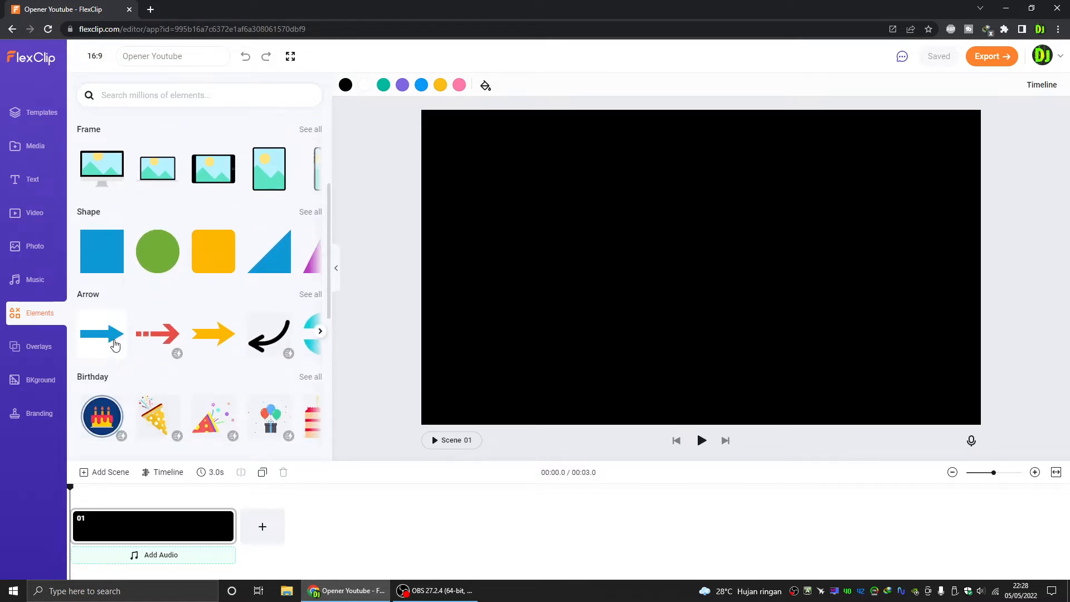
scroll(116, 346, down, 4)
Examine the full Shape Overlays collection, the background categories and the branding options
click(39, 348)
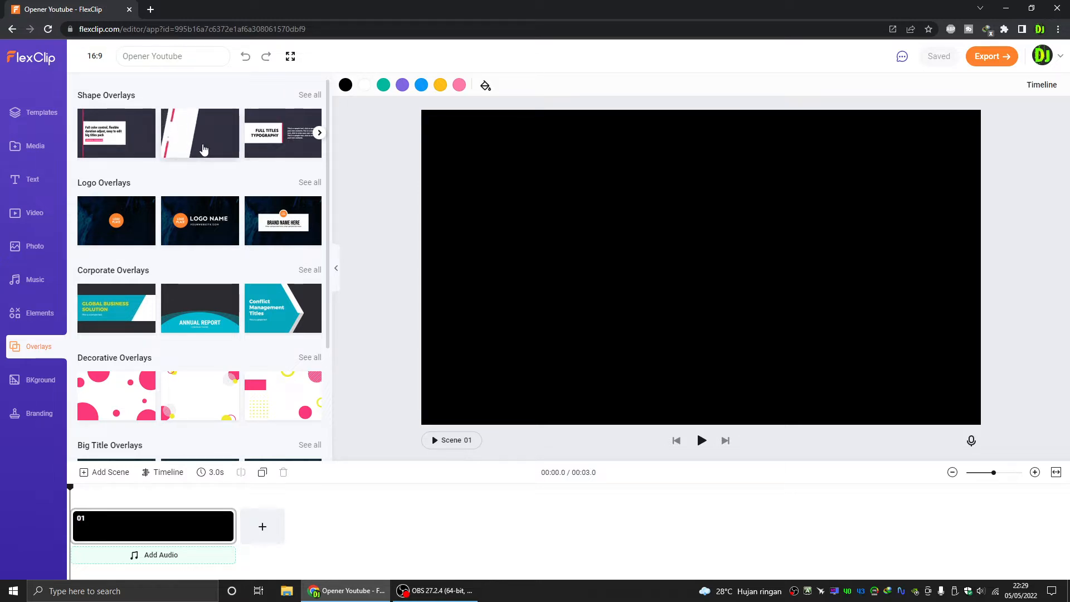
click(319, 132)
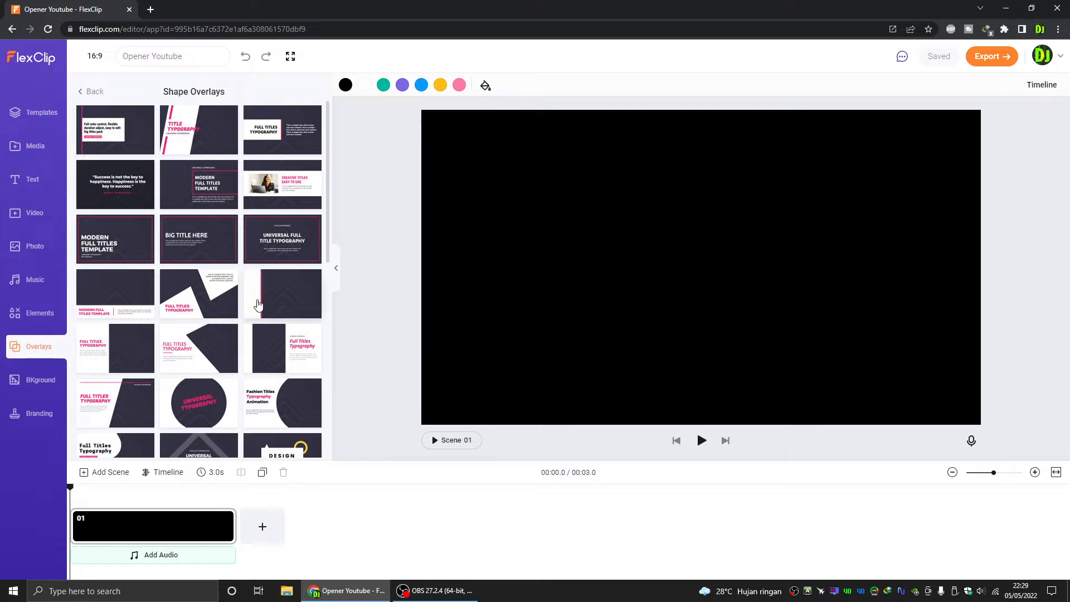
click(43, 388)
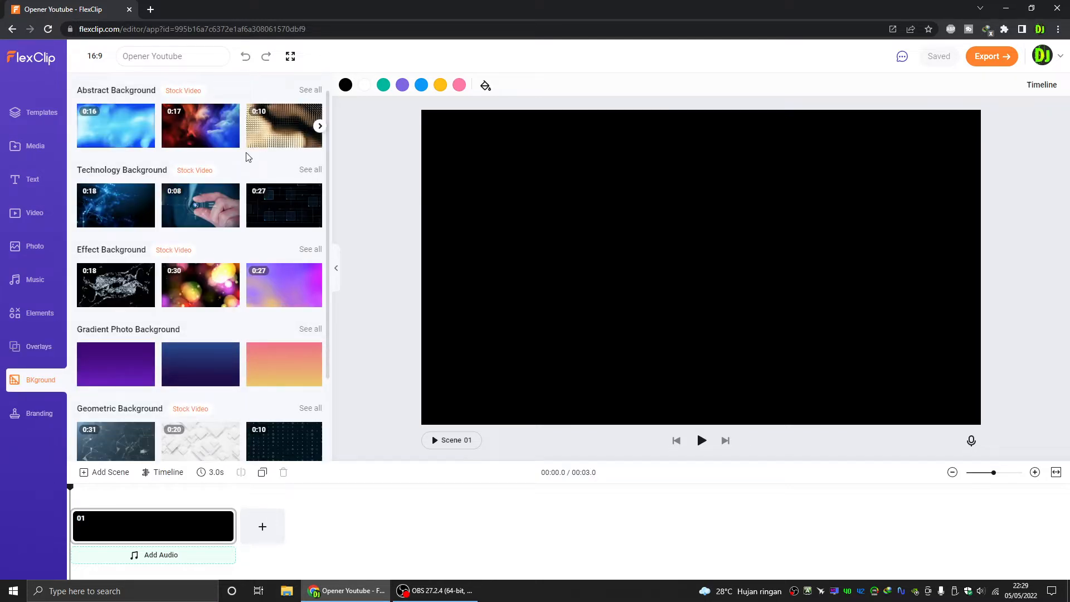
scroll(251, 234, down, 2)
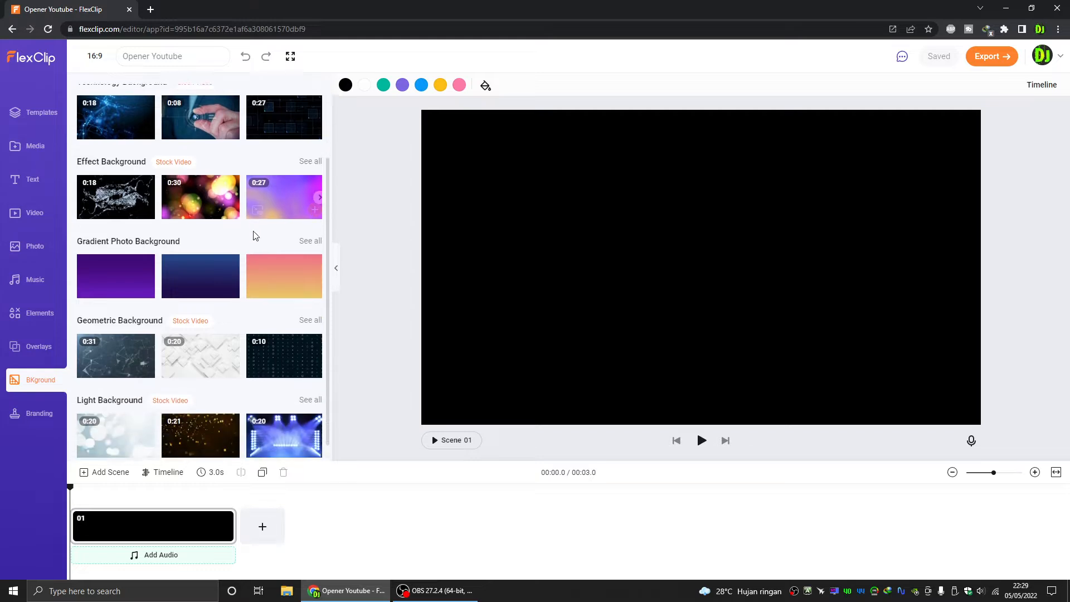
click(39, 413)
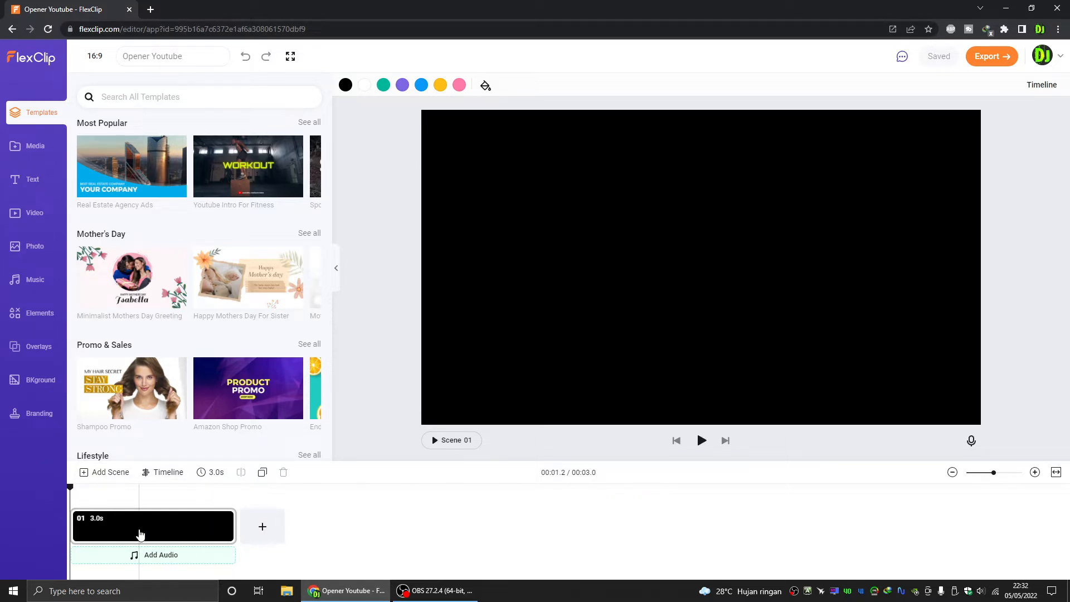
Scrub through scene 01 and check its audio upload option without choosing a file
click(129, 534)
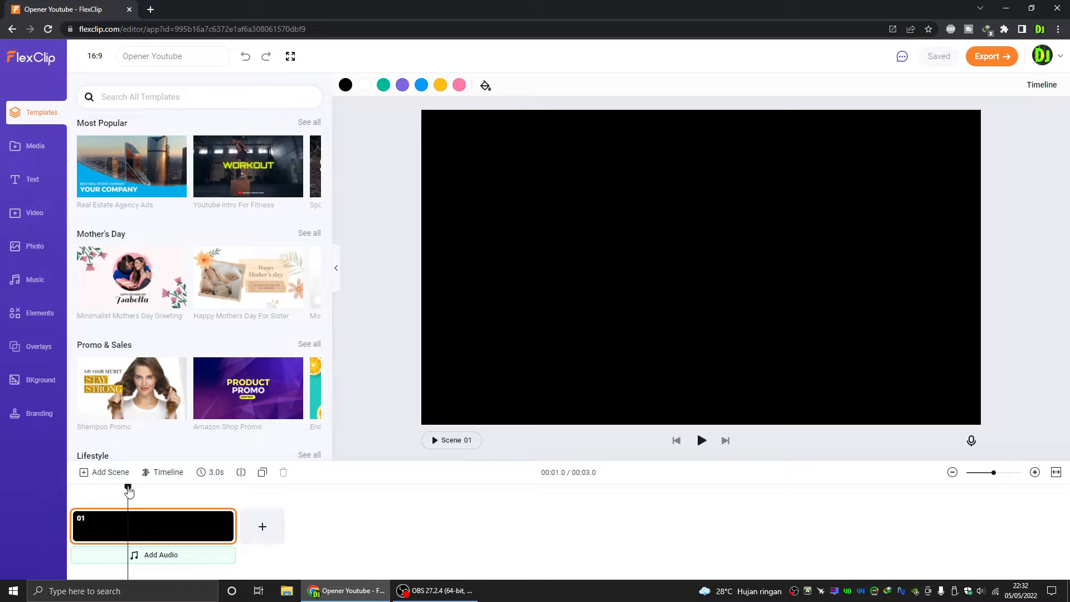
drag(129, 490, 74, 489)
click(167, 564)
click(483, 345)
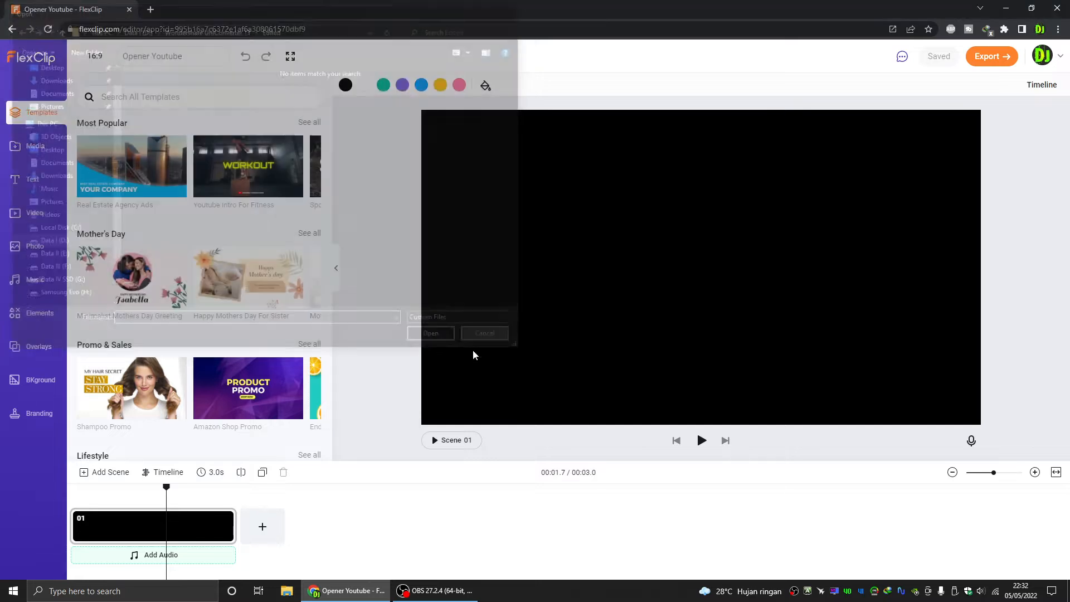
Add a second scene after scene 01 and scrub the playhead back and forth across both scenes
click(276, 542)
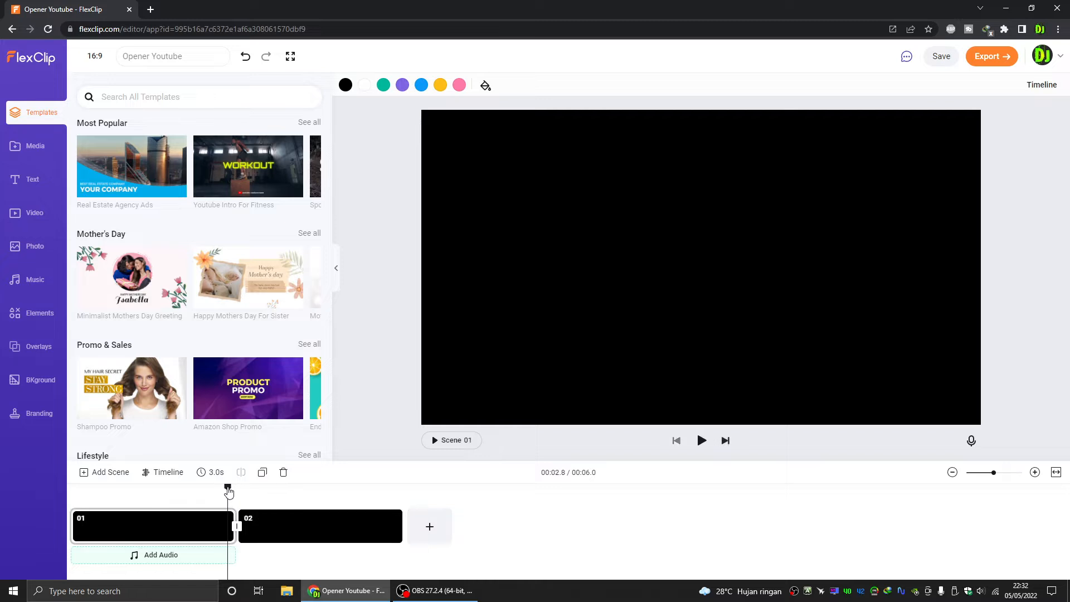
mouse_move(237, 489)
mouse_down()
mouse_move(120, 490)
mouse_move(241, 504)
mouse_up()
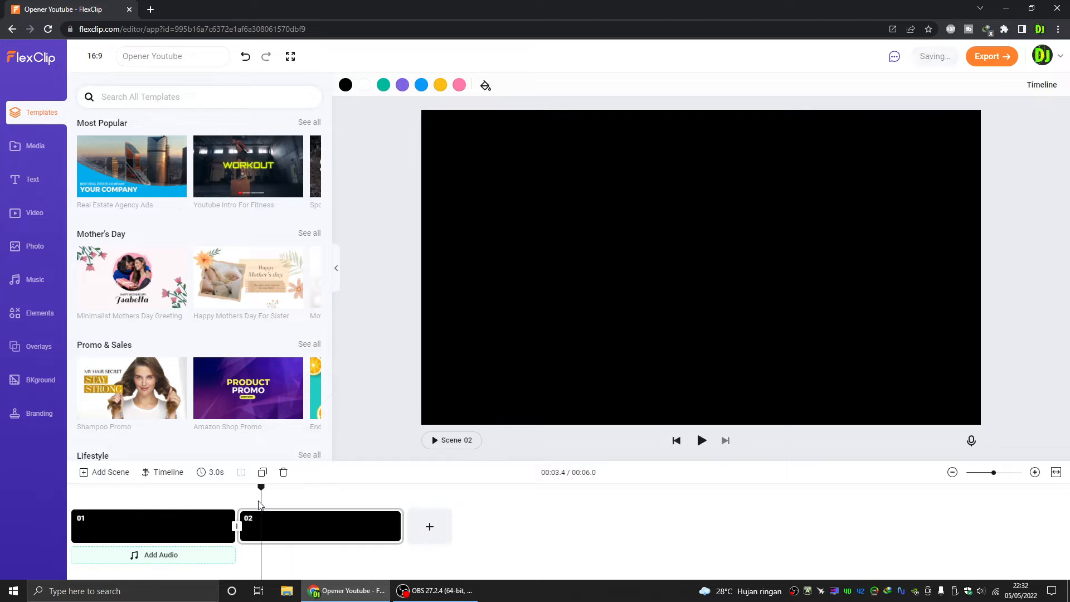
click(218, 509)
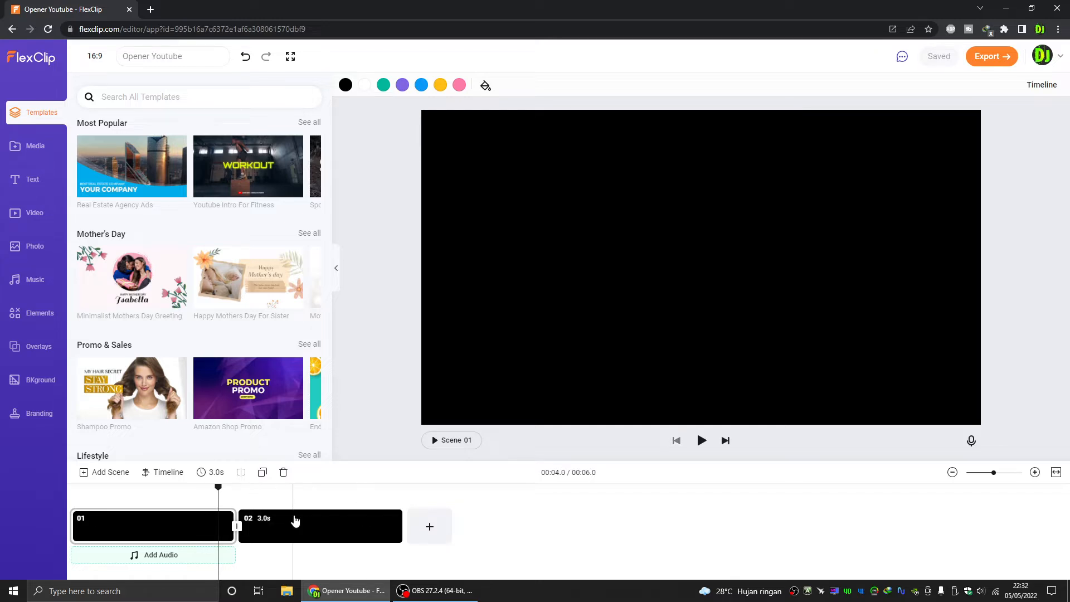
click(273, 536)
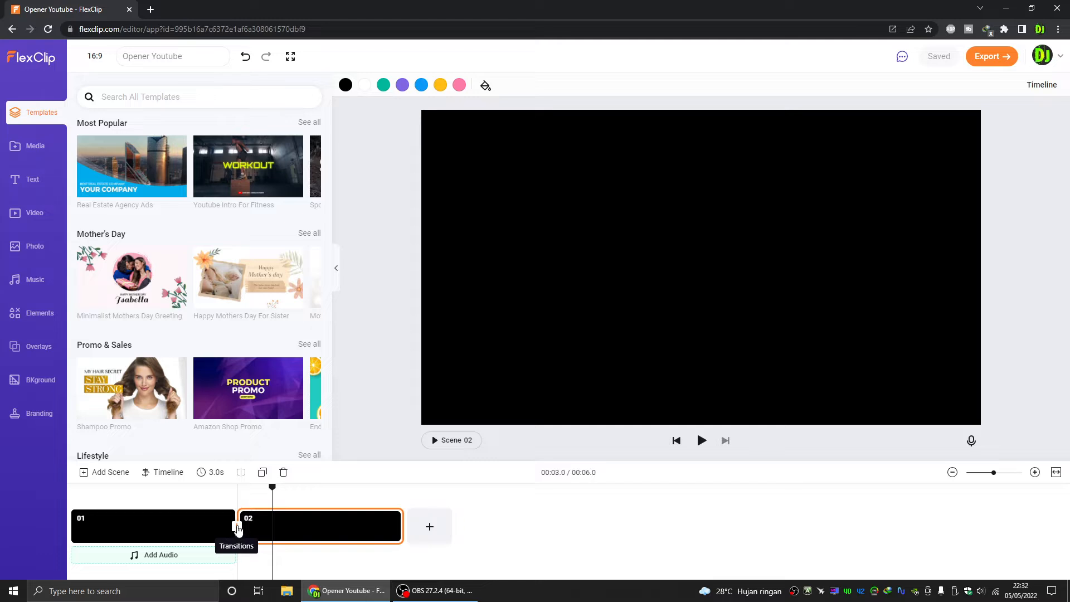
click(174, 490)
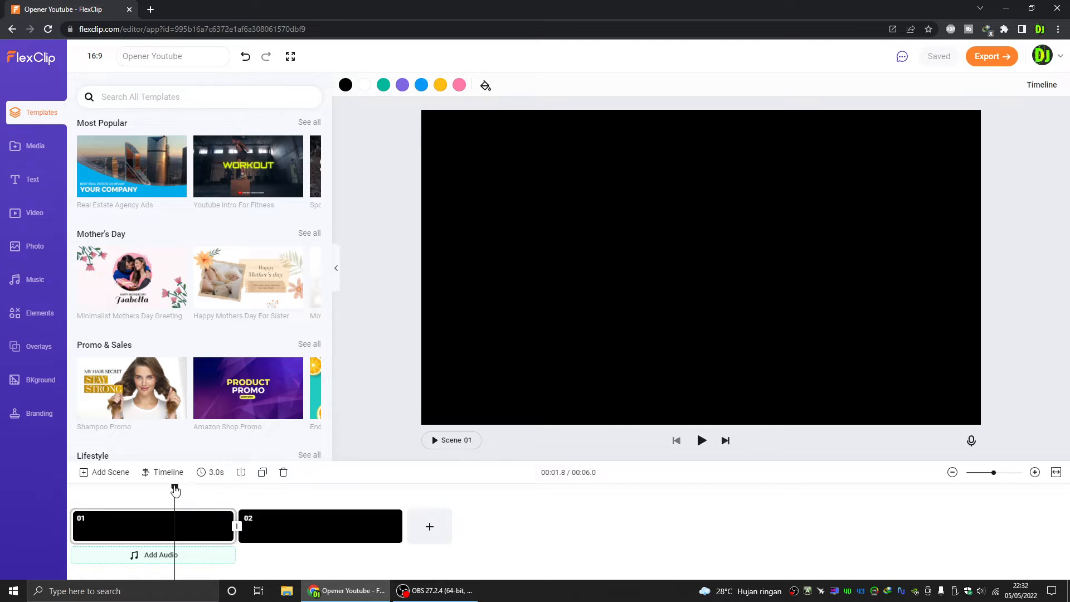
drag(174, 490, 131, 495)
click(261, 493)
drag(263, 496, 273, 493)
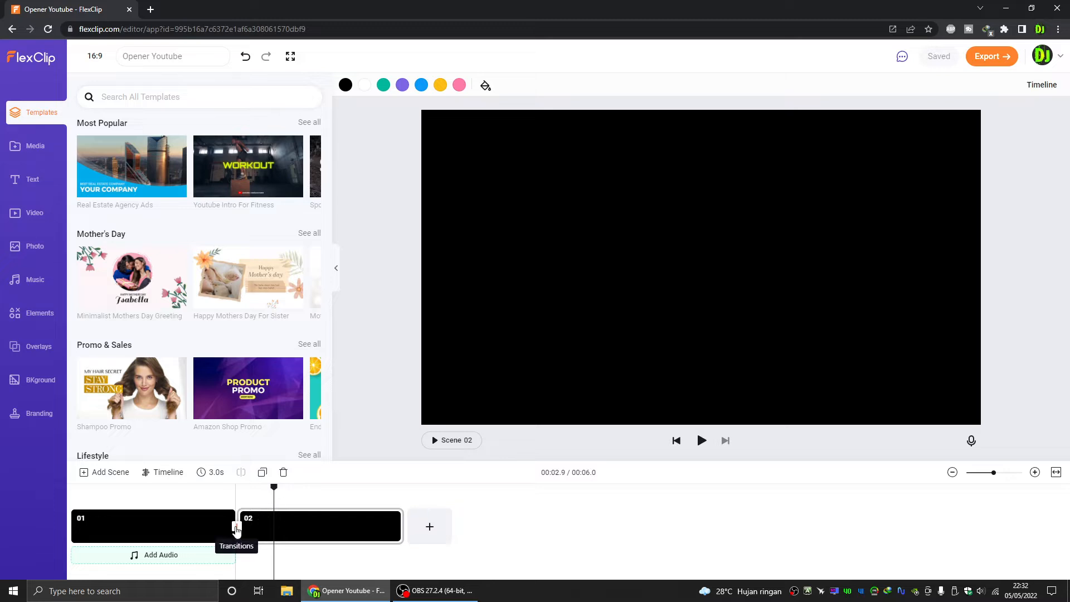
Examine the Popular and Overlays transitions between the two scenes, and look at scene 02 in the detailed Timeline view
click(235, 533)
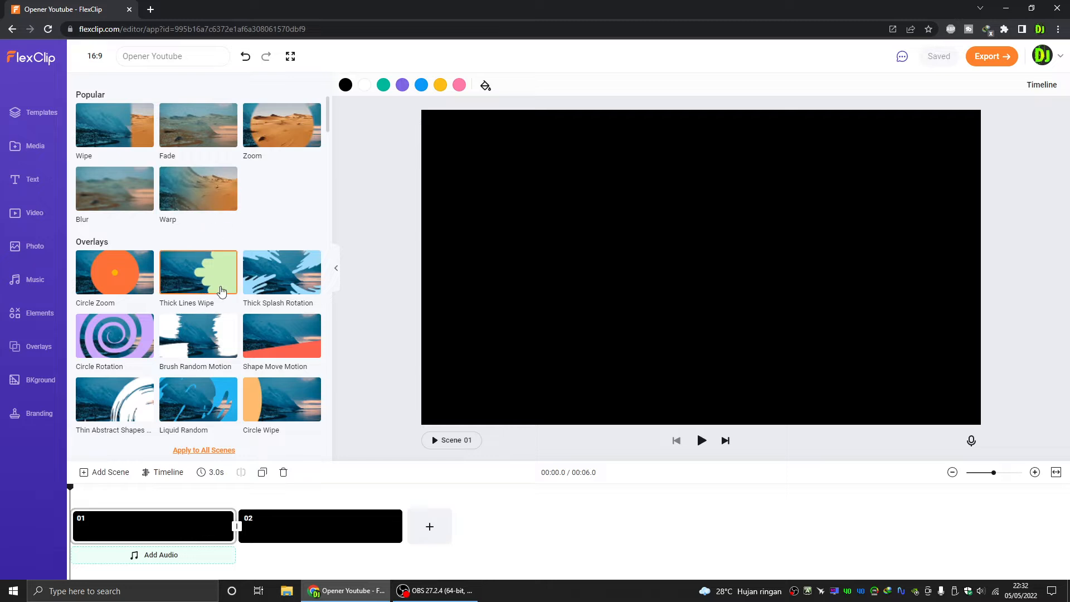
scroll(267, 267, down, 4)
scroll(278, 262, down, 2)
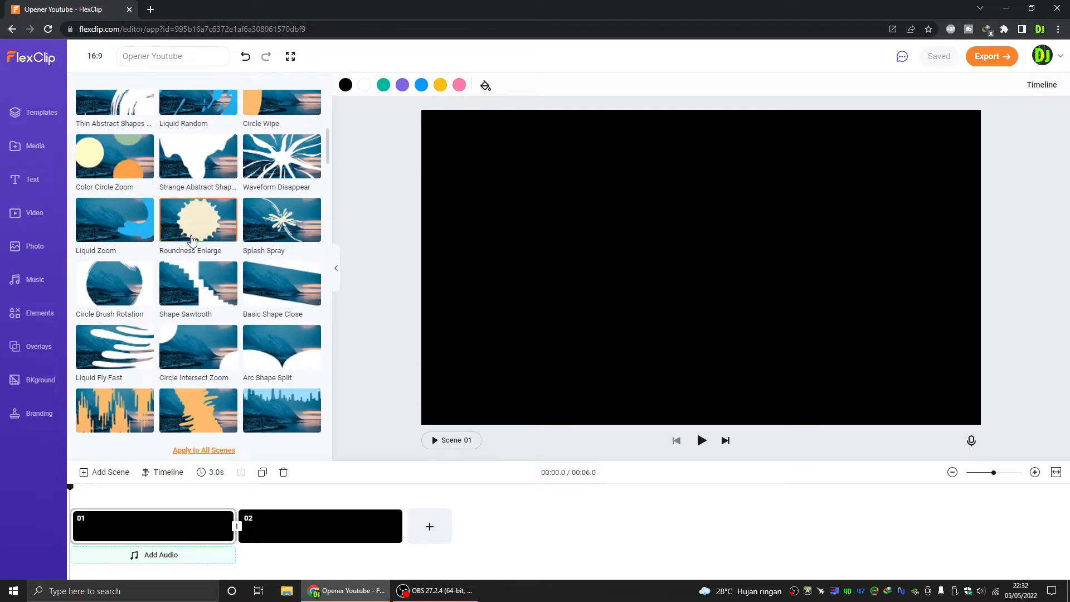
scroll(156, 301, down, 2)
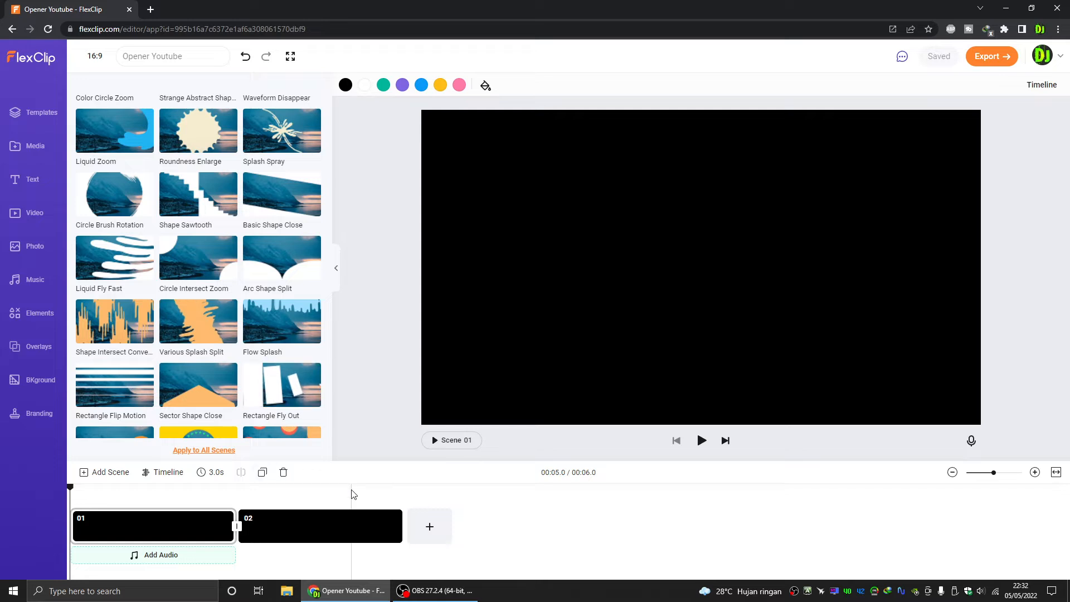
click(499, 514)
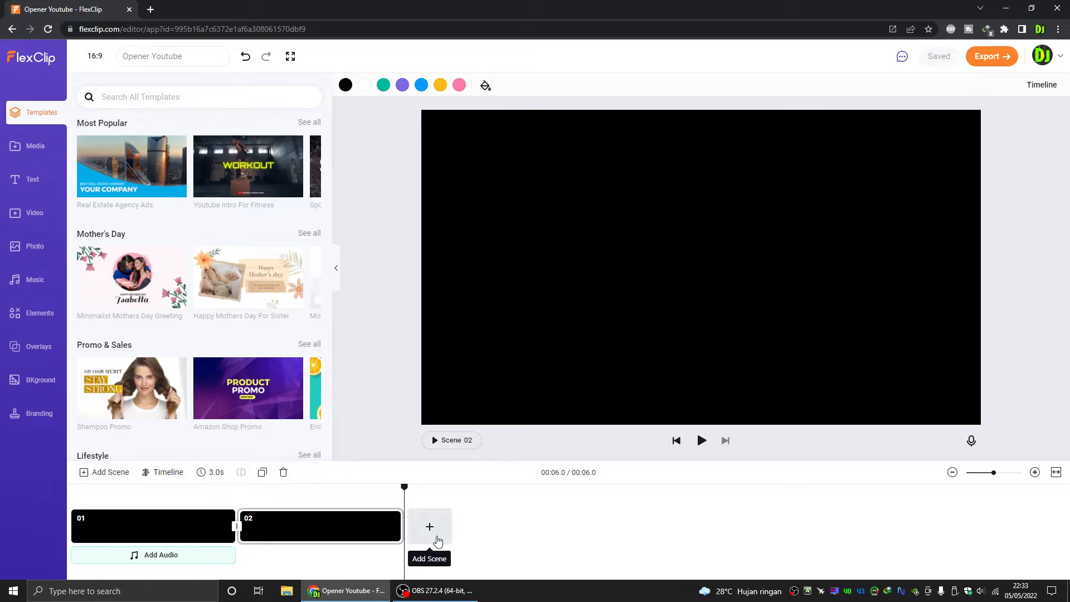
click(166, 473)
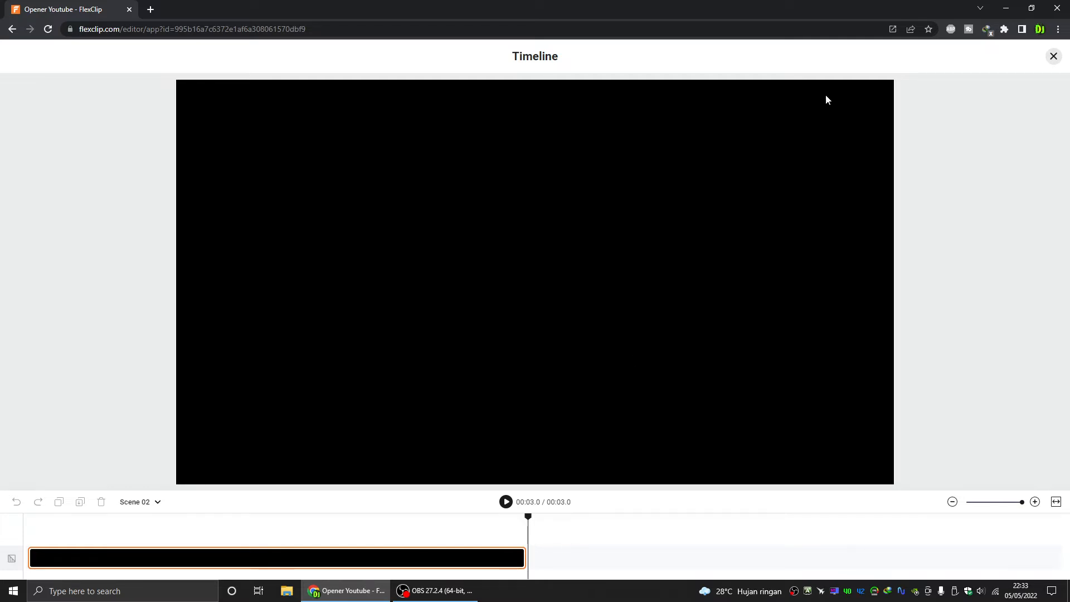
click(1054, 57)
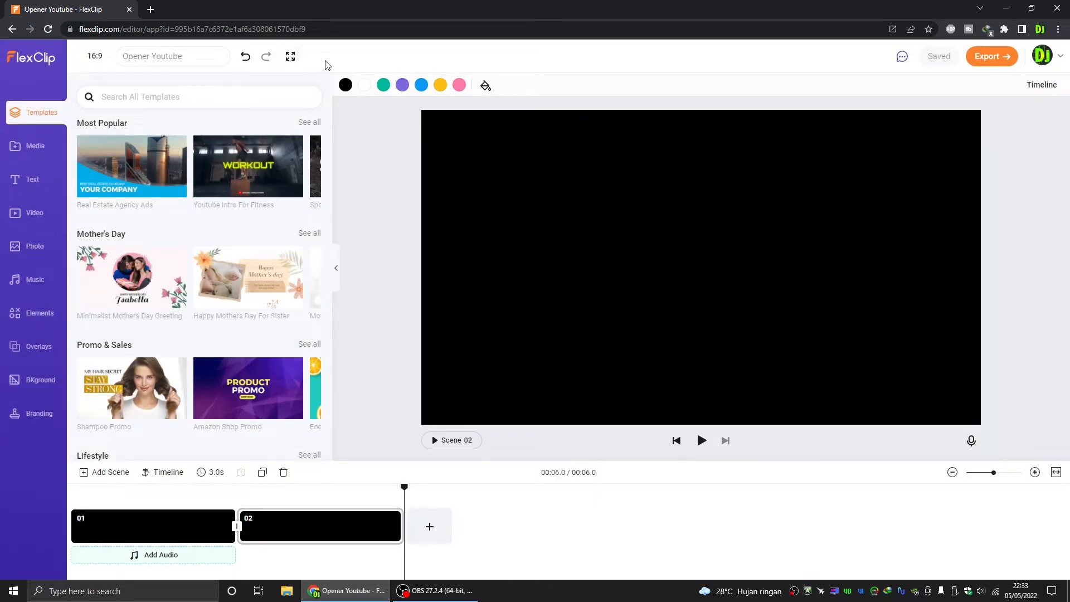
Switch the editor to full screen, check the duration setting, and shorten scene 02 to 2.1 seconds by trimming its end
click(290, 57)
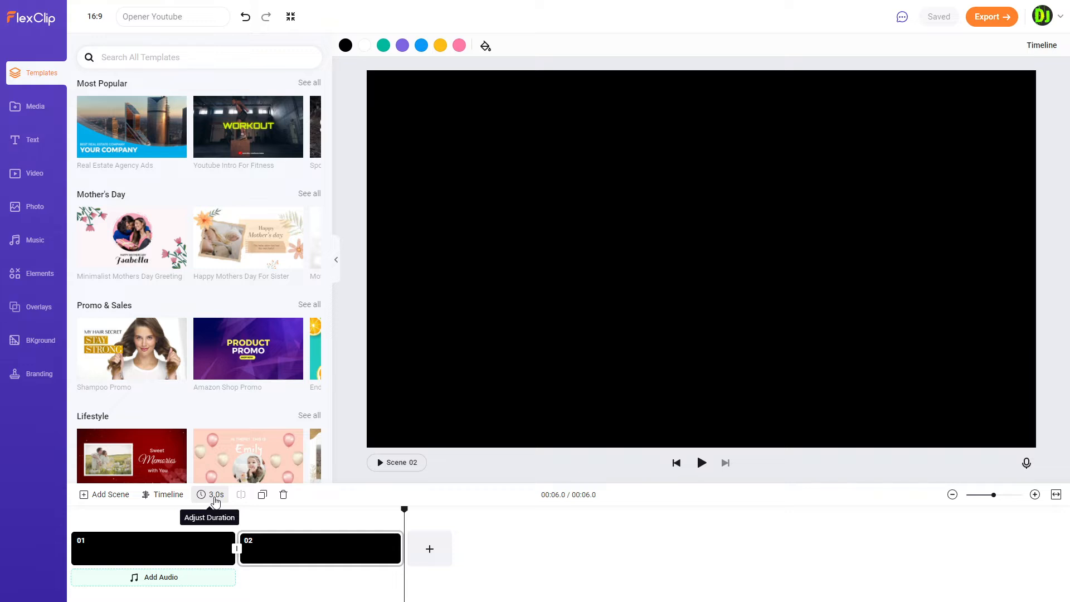
click(216, 497)
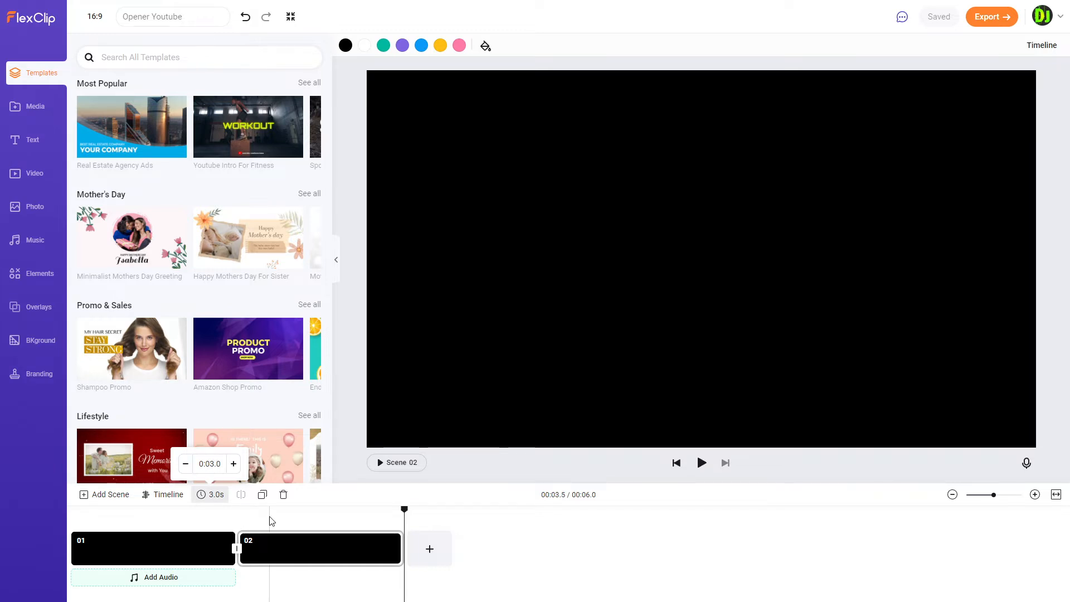
click(267, 554)
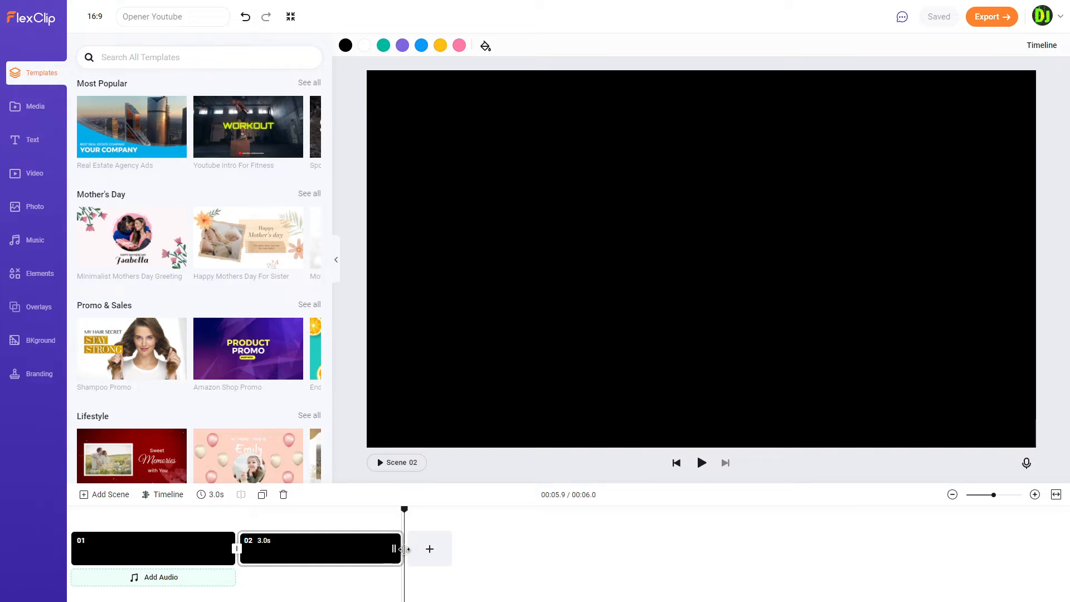
drag(405, 548, 358, 552)
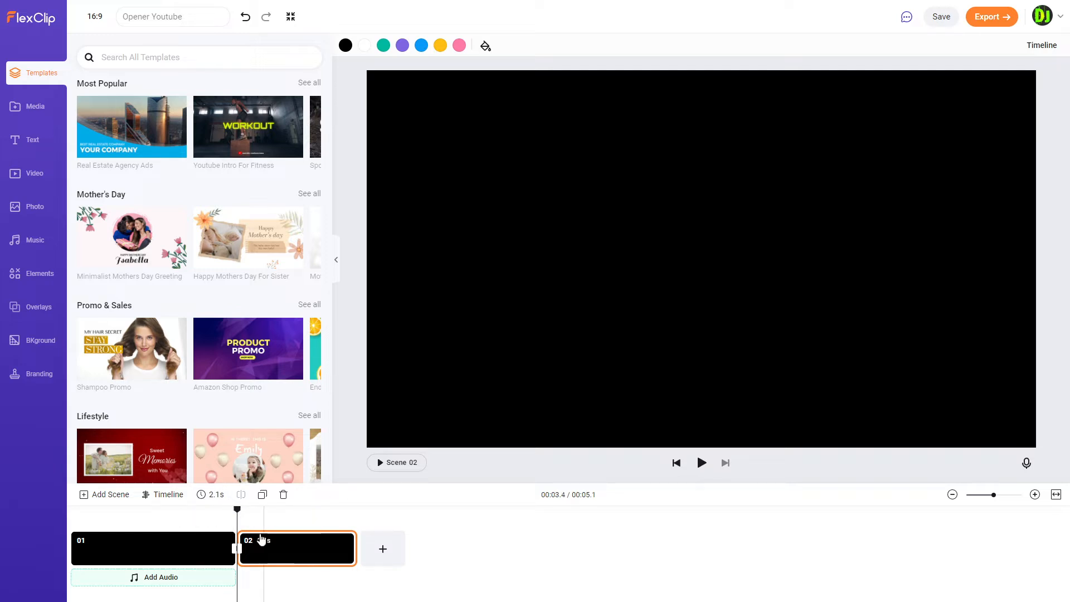
Split scene 01 at the 1.5-second mark
drag(237, 510, 174, 508)
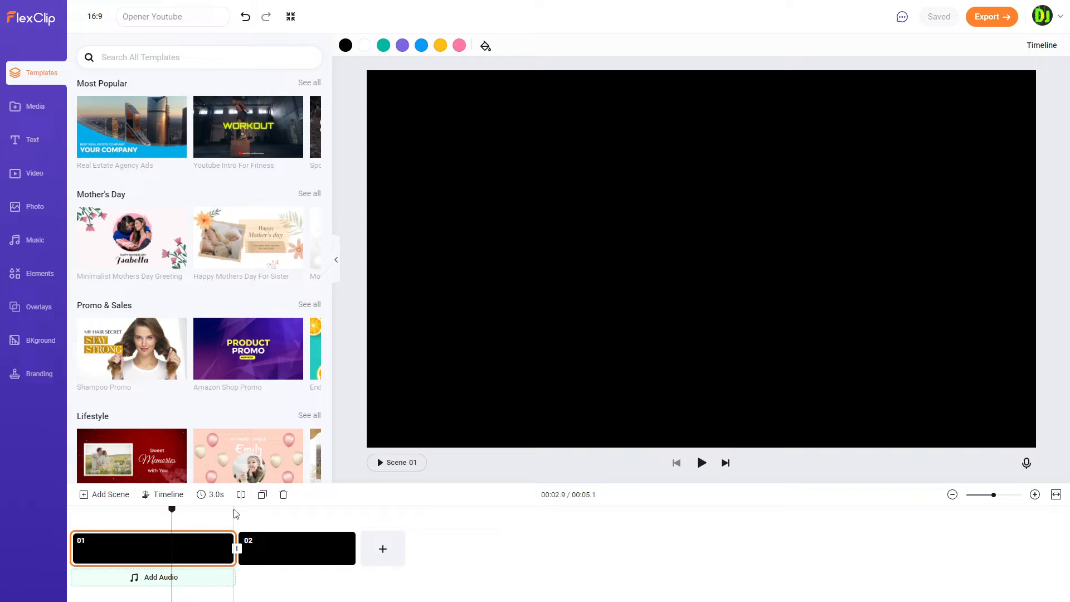
drag(171, 511, 156, 519)
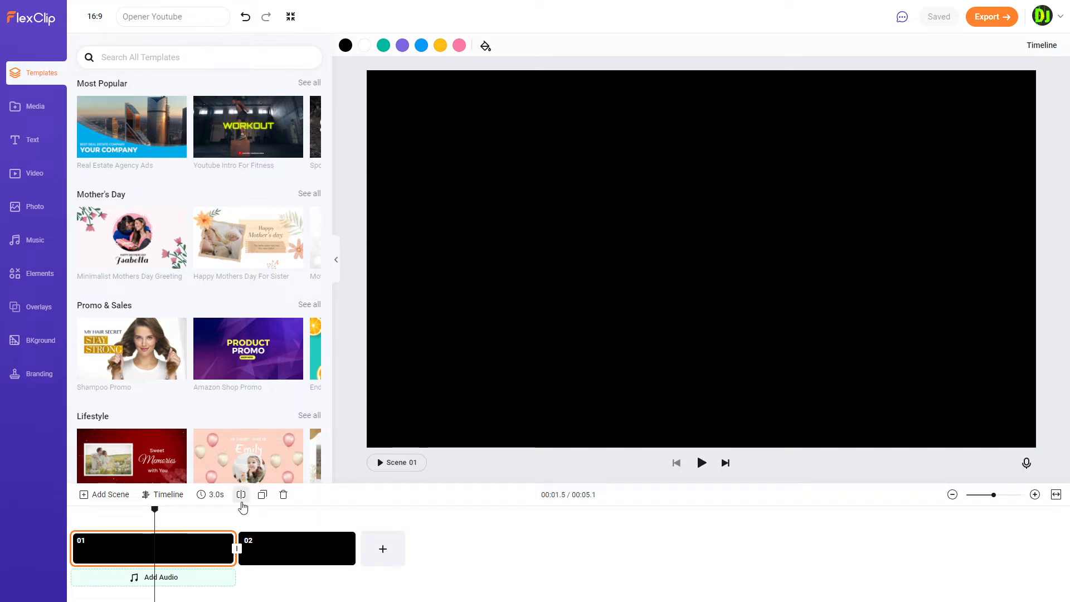
click(242, 495)
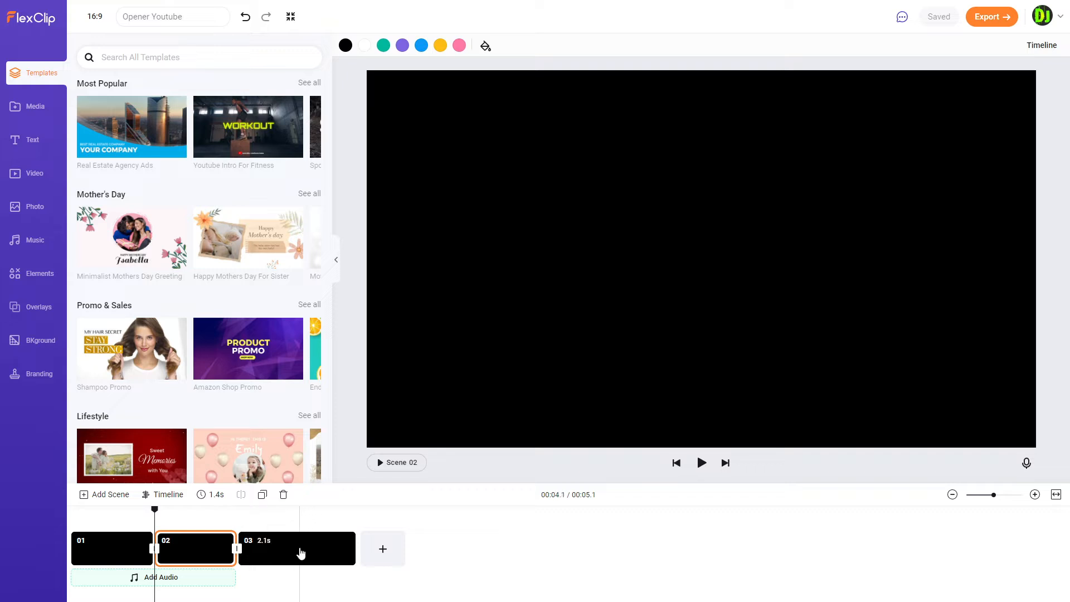
Duplicate scene 03 and compare the copy with the original by selecting each in turn
click(301, 553)
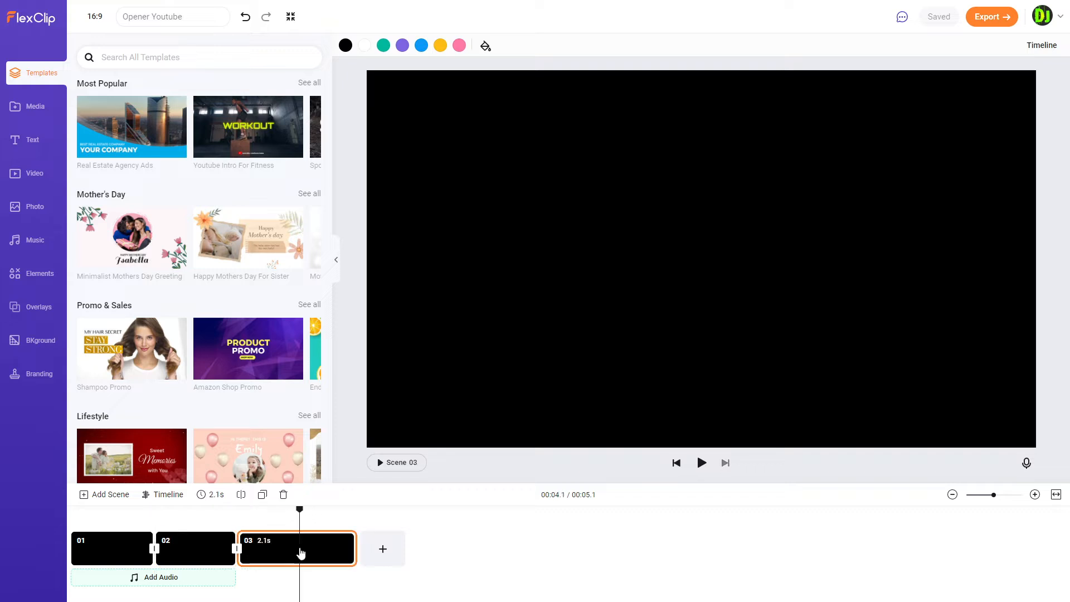
click(262, 501)
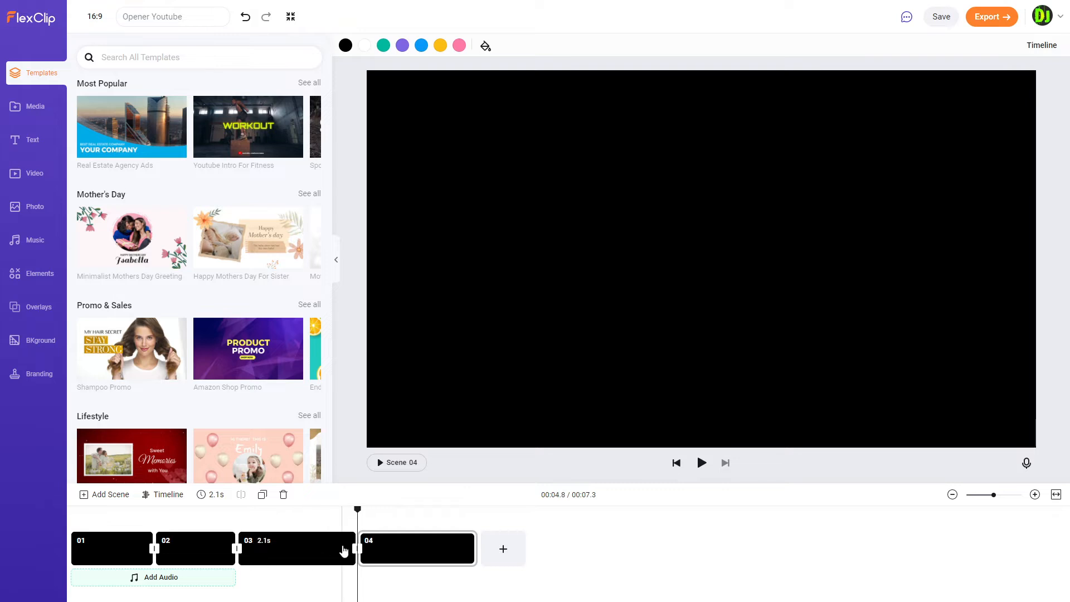
click(301, 551)
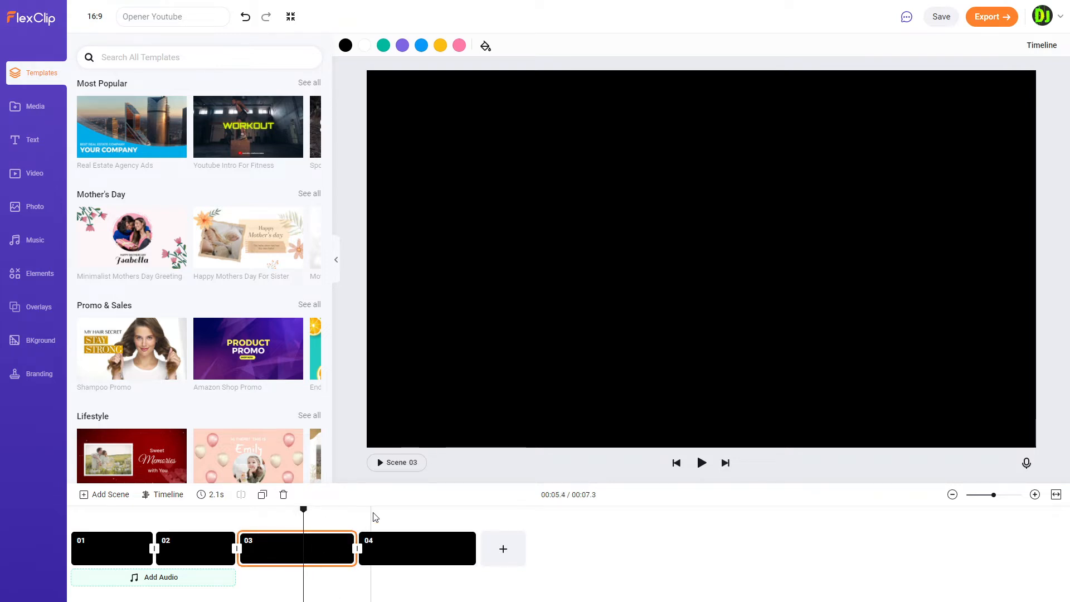
click(403, 554)
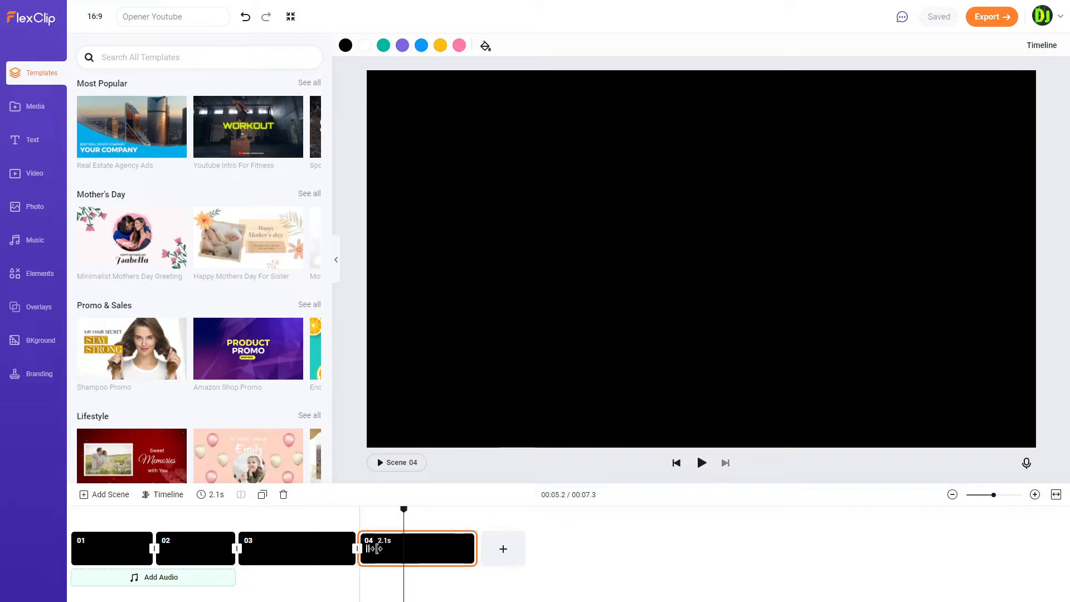
click(294, 559)
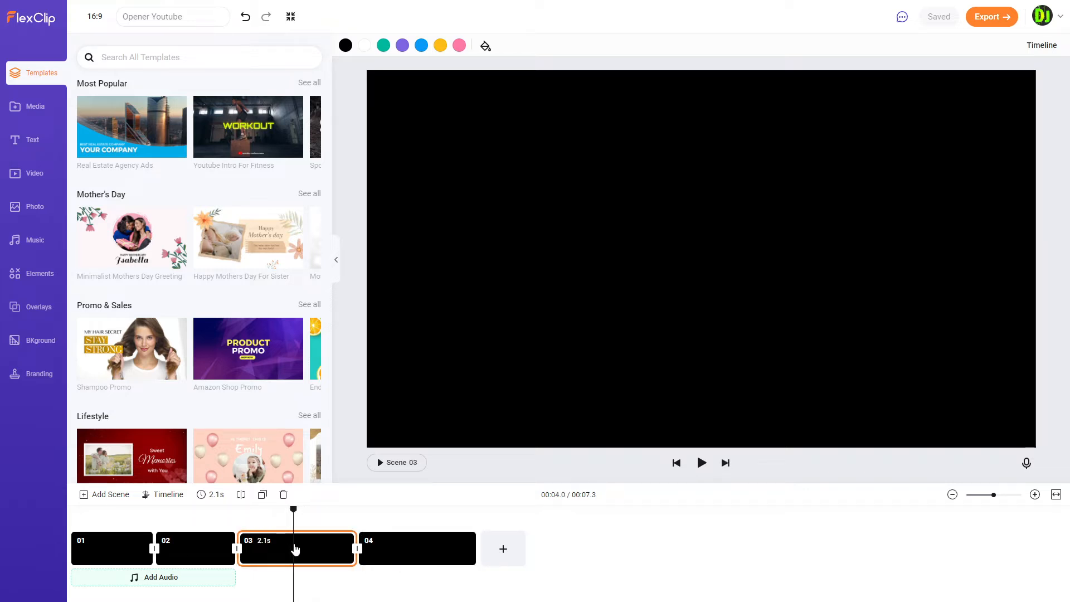
click(434, 546)
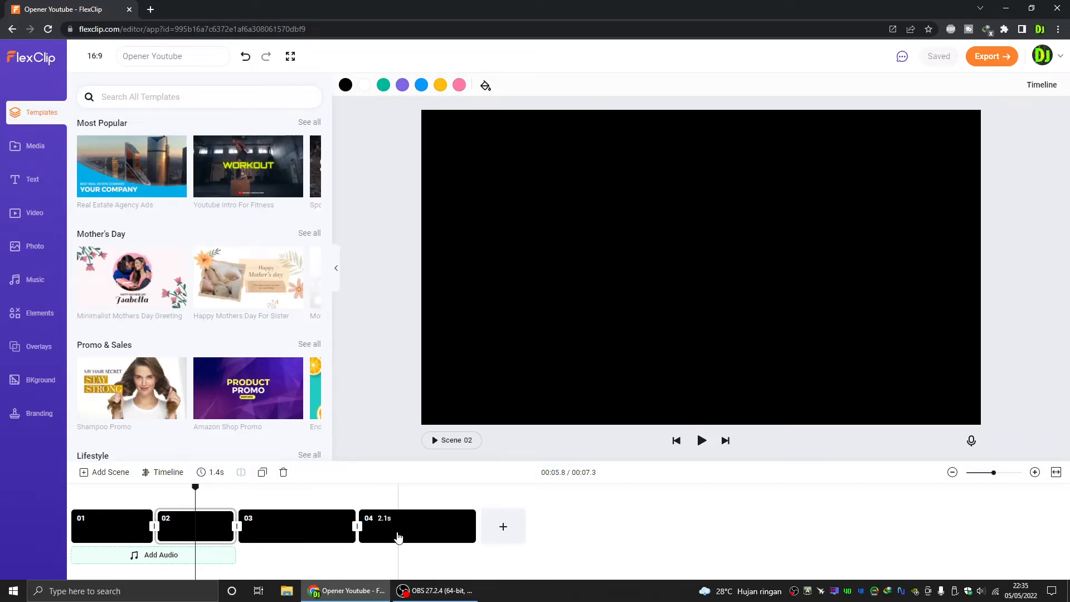
Delete the duplicate scene 04 and fit the remaining scenes to the timeline width
click(417, 534)
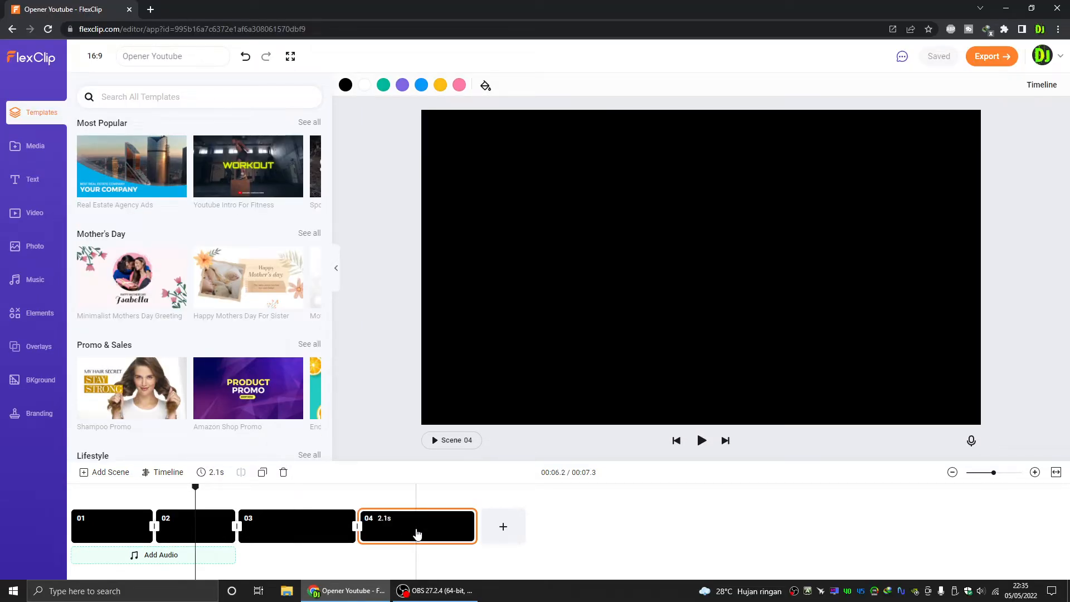
click(283, 473)
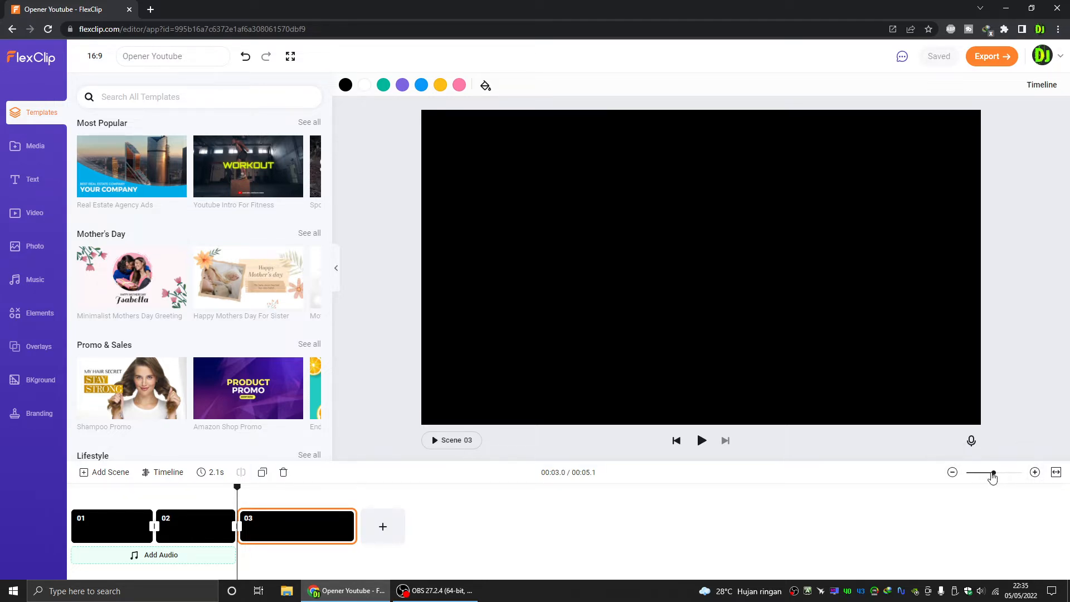
mouse_move(992, 477)
mouse_down()
mouse_move(1015, 478)
mouse_move(981, 477)
mouse_move(992, 477)
mouse_up()
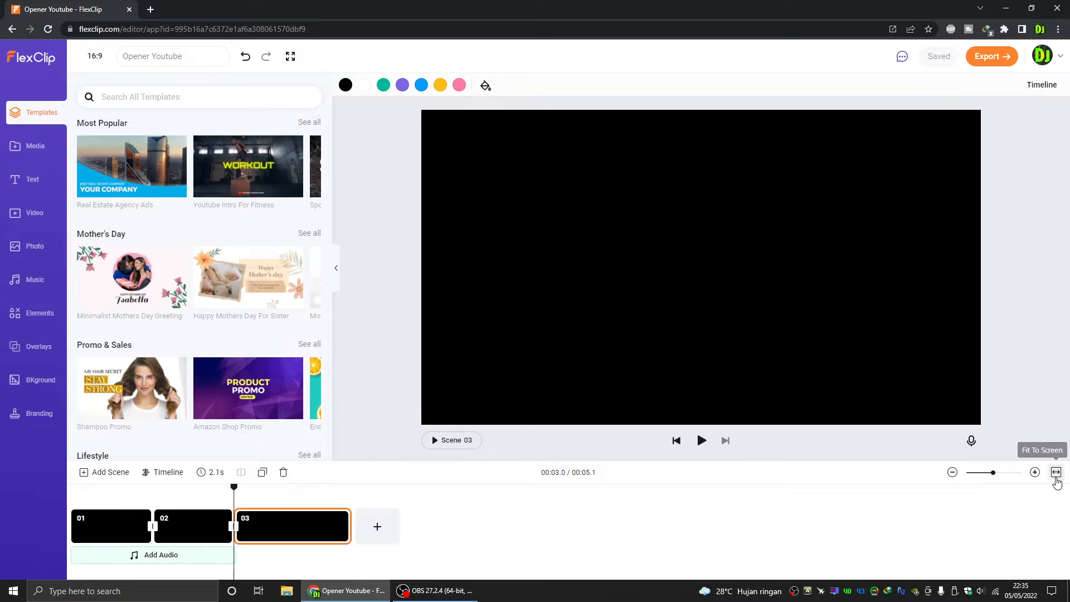
click(1055, 478)
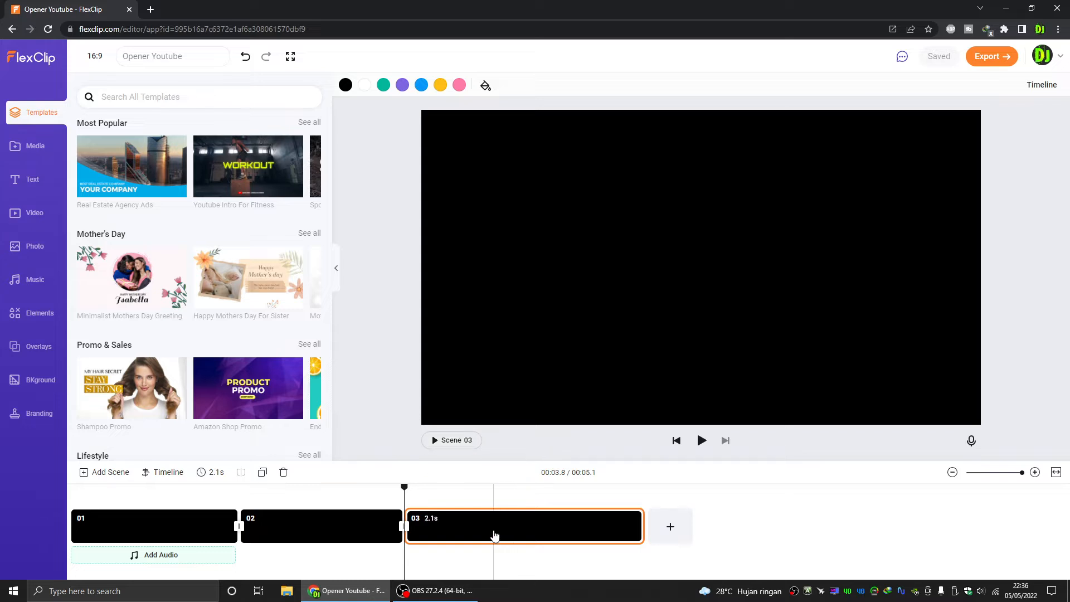
Preview scene 03 on its own, then jump between the scenes and play the video from the start of scene 01
click(484, 530)
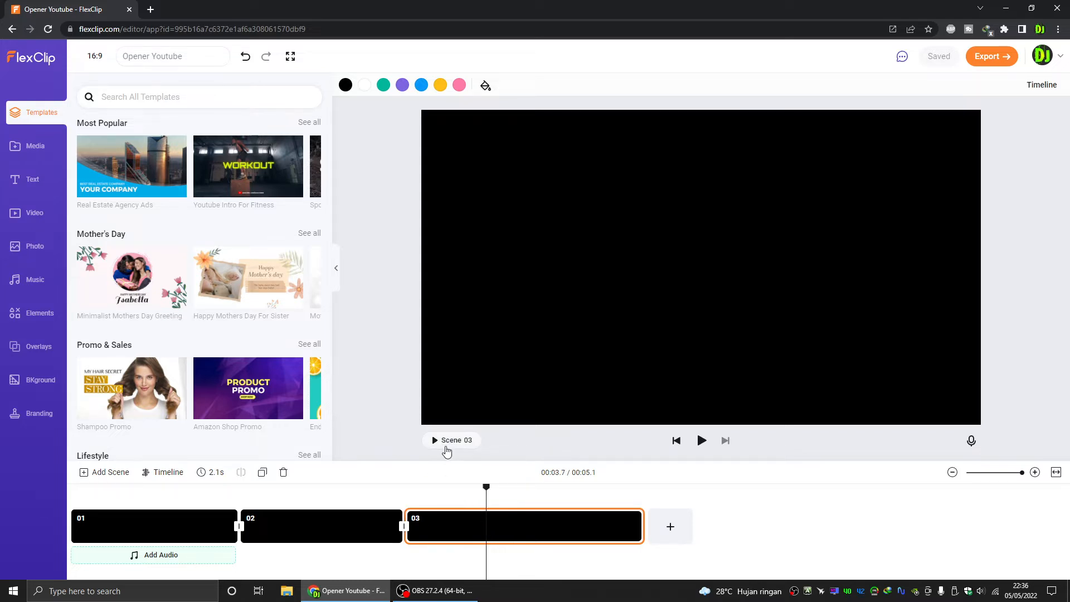
click(447, 440)
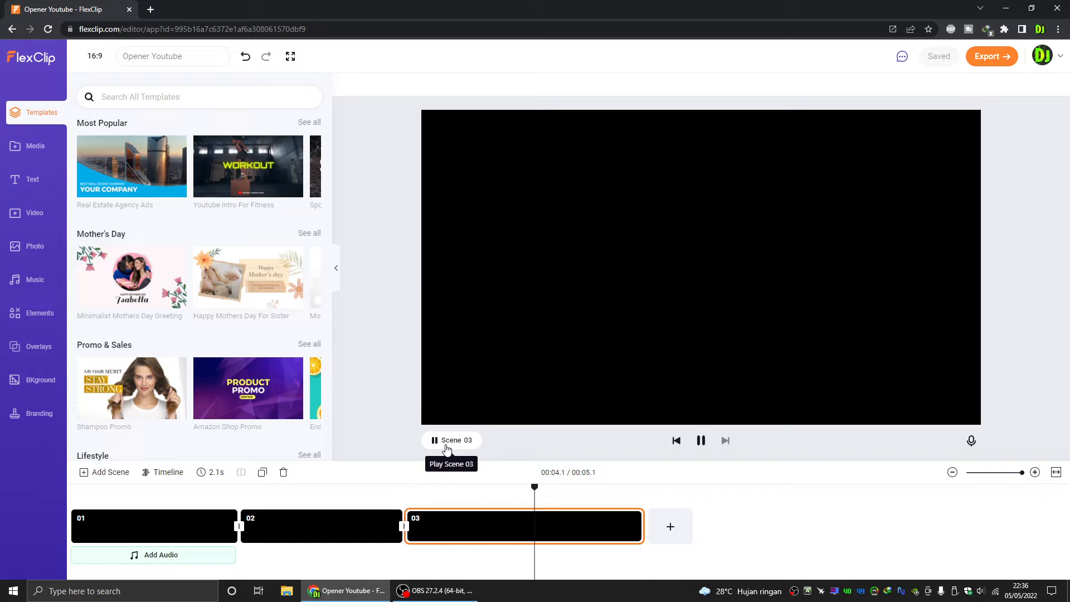
click(676, 440)
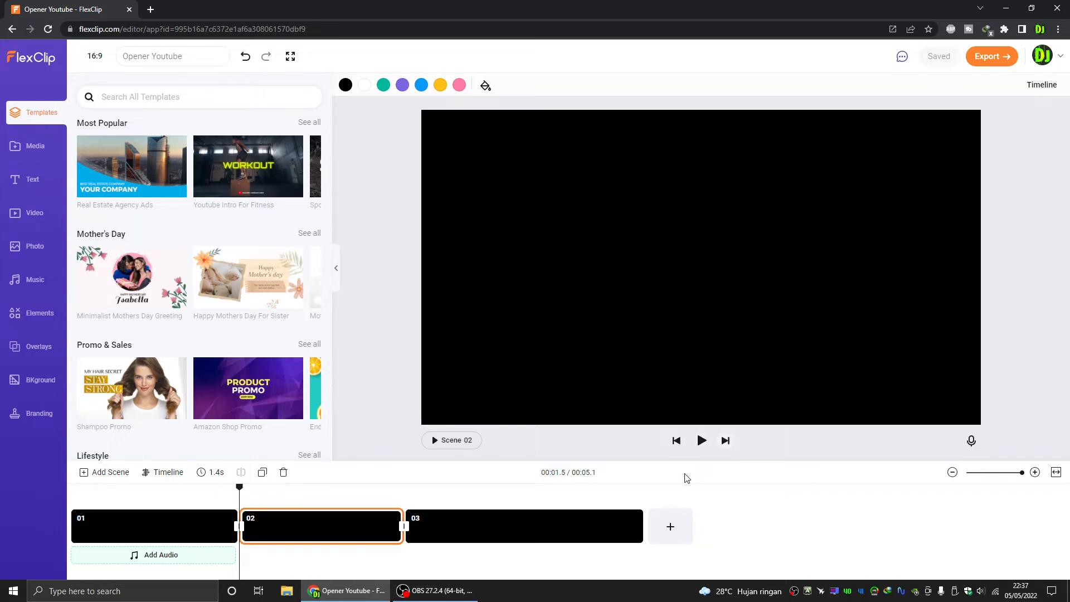
click(726, 443)
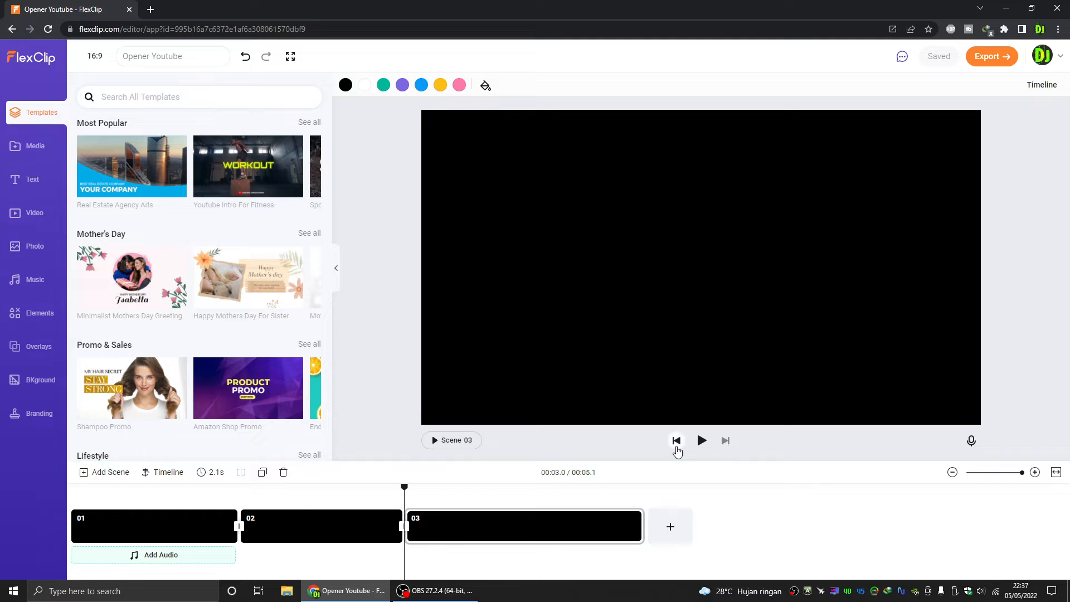
click(676, 441)
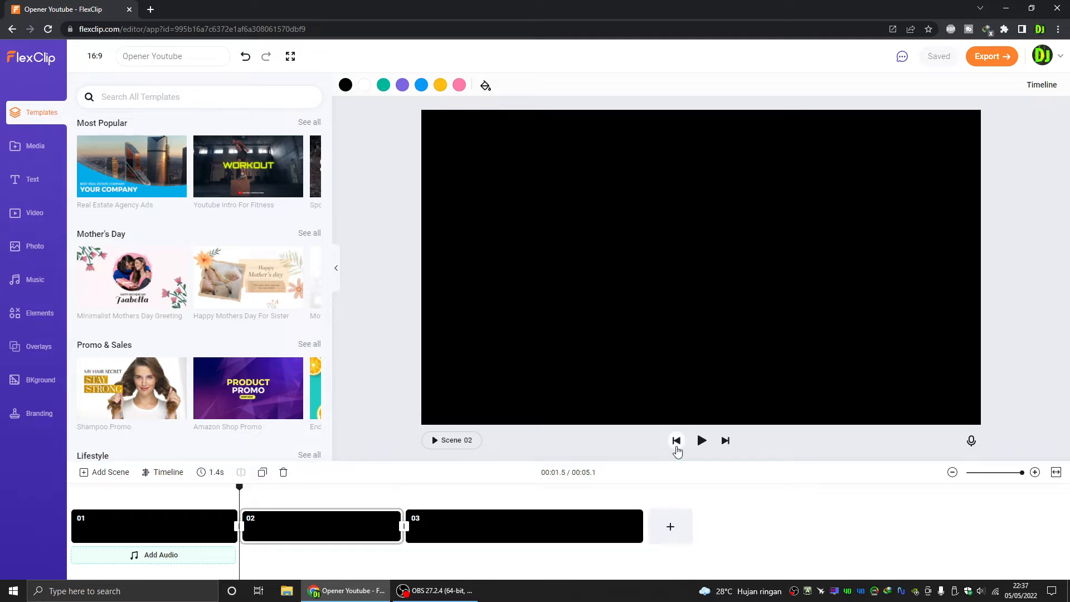
click(676, 441)
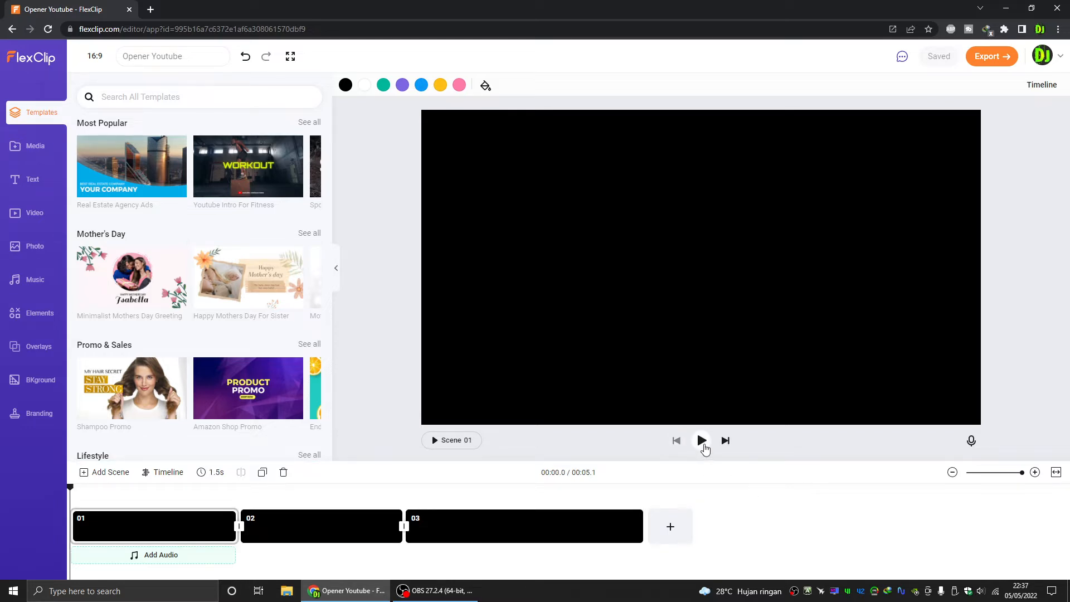
click(701, 441)
Set the background colors to white for scene 01, teal for scene 02 and pink for scene 03
click(364, 85)
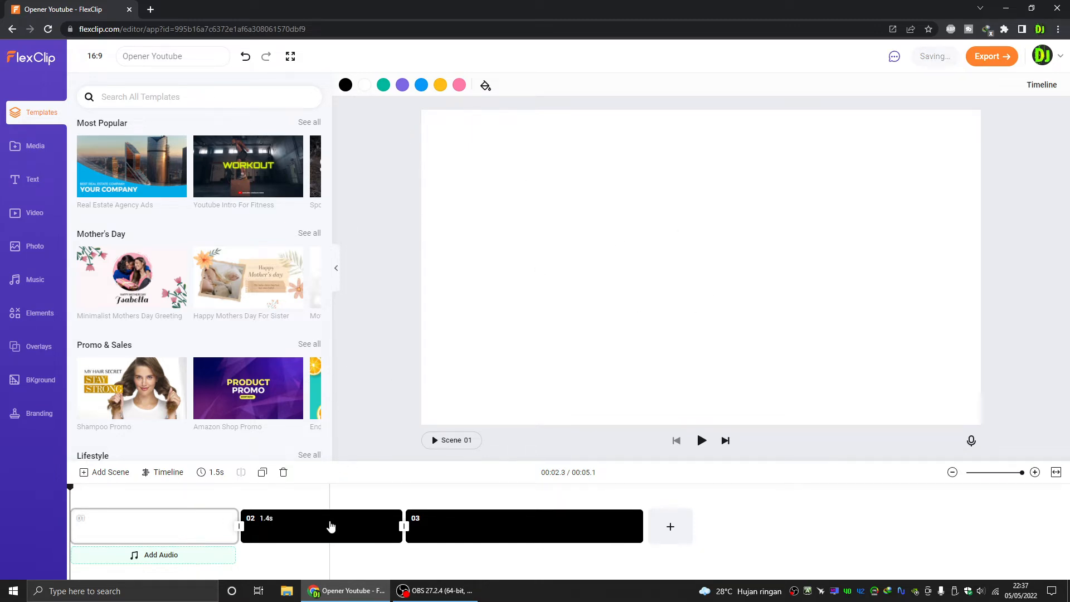
click(331, 526)
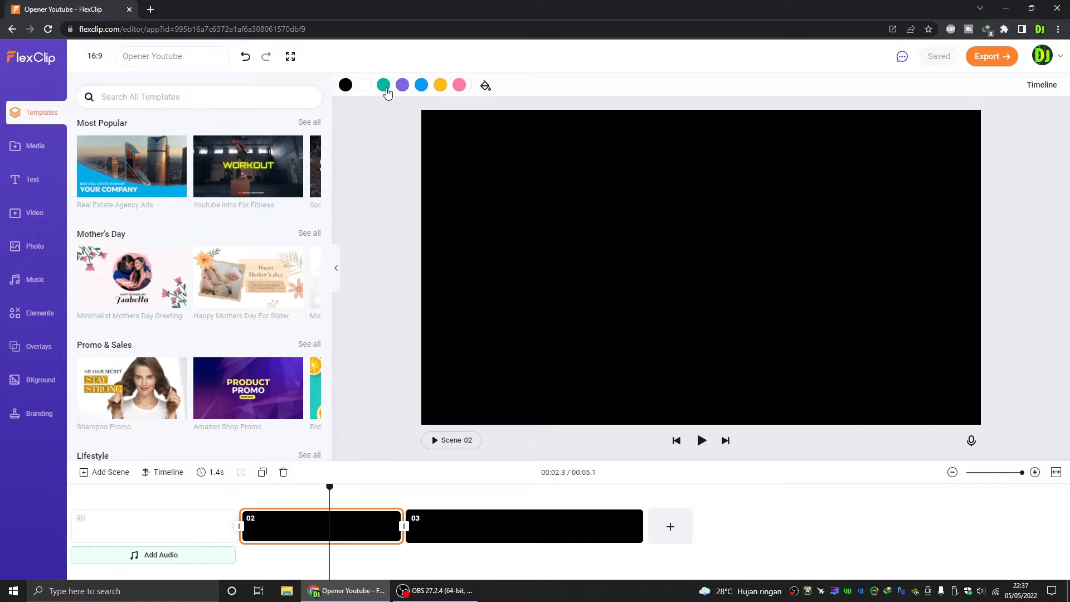
click(387, 93)
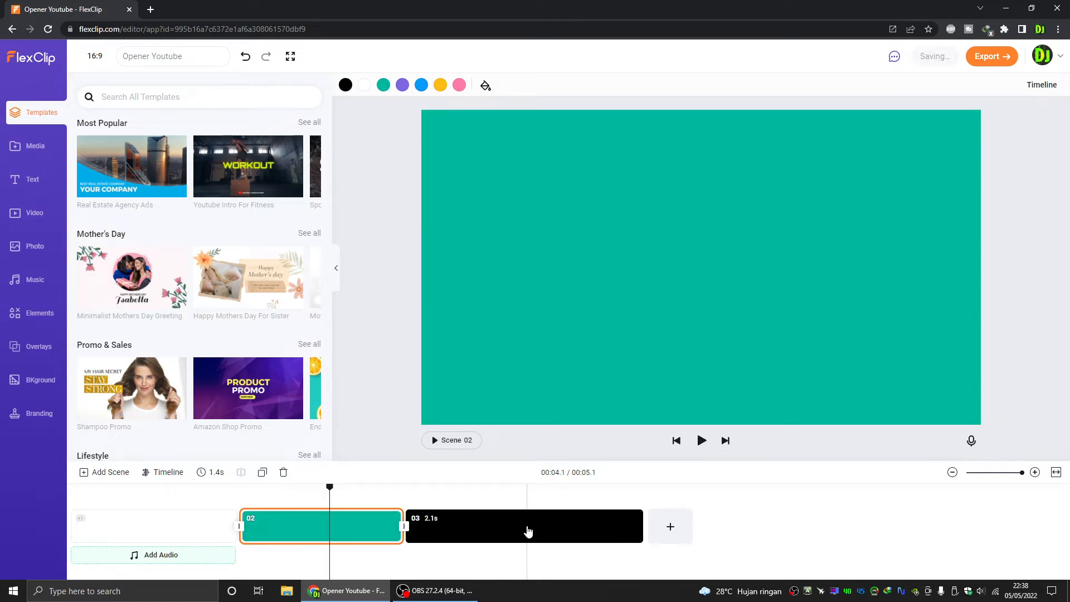
click(528, 530)
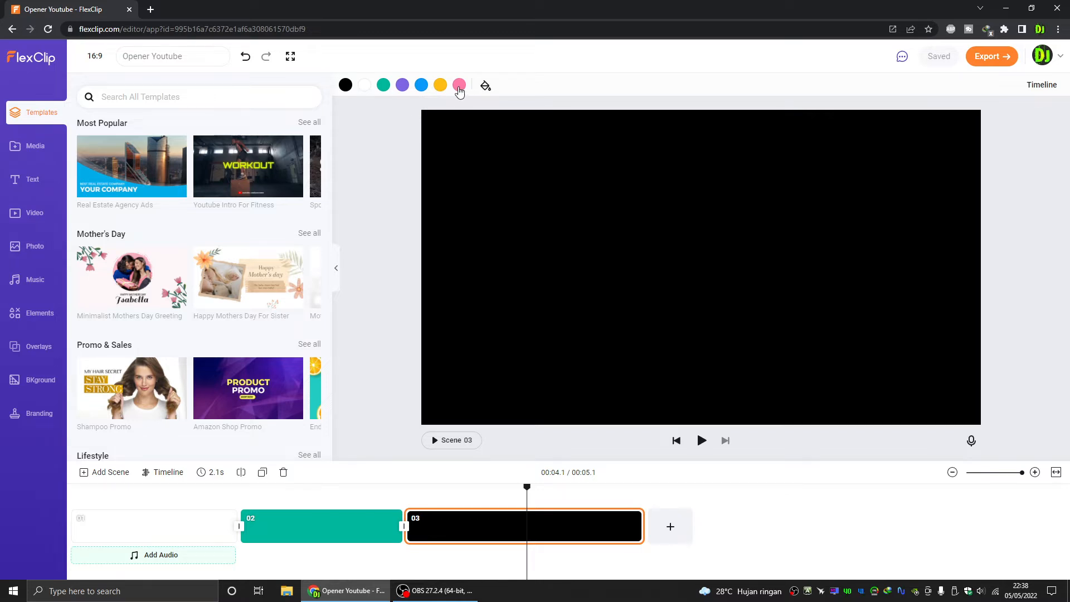
click(459, 86)
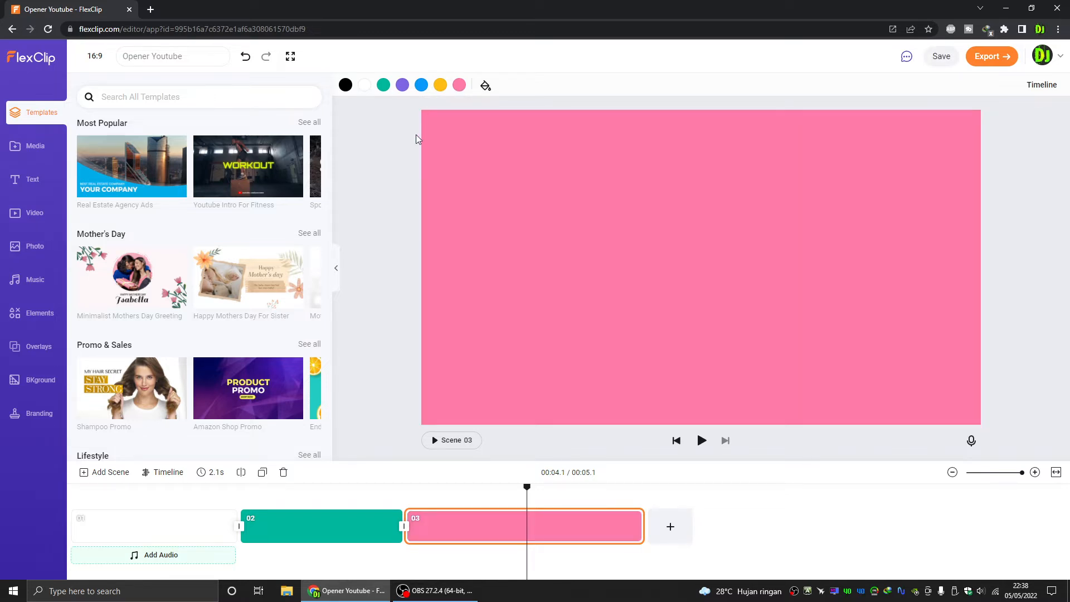
Examine the preset and custom background color options for scene 03 without choosing a color
click(487, 87)
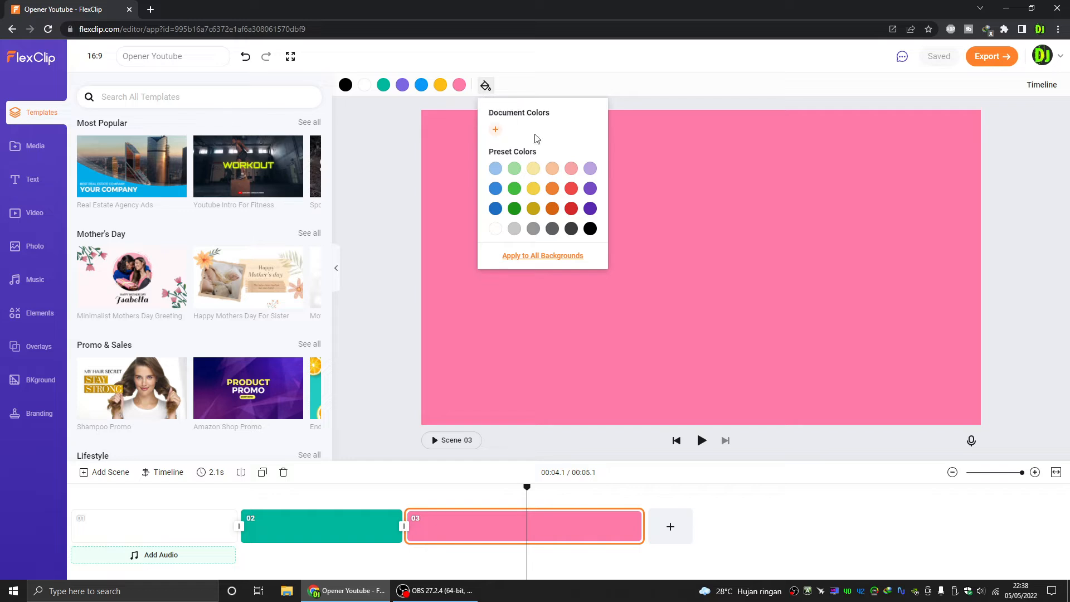
click(495, 129)
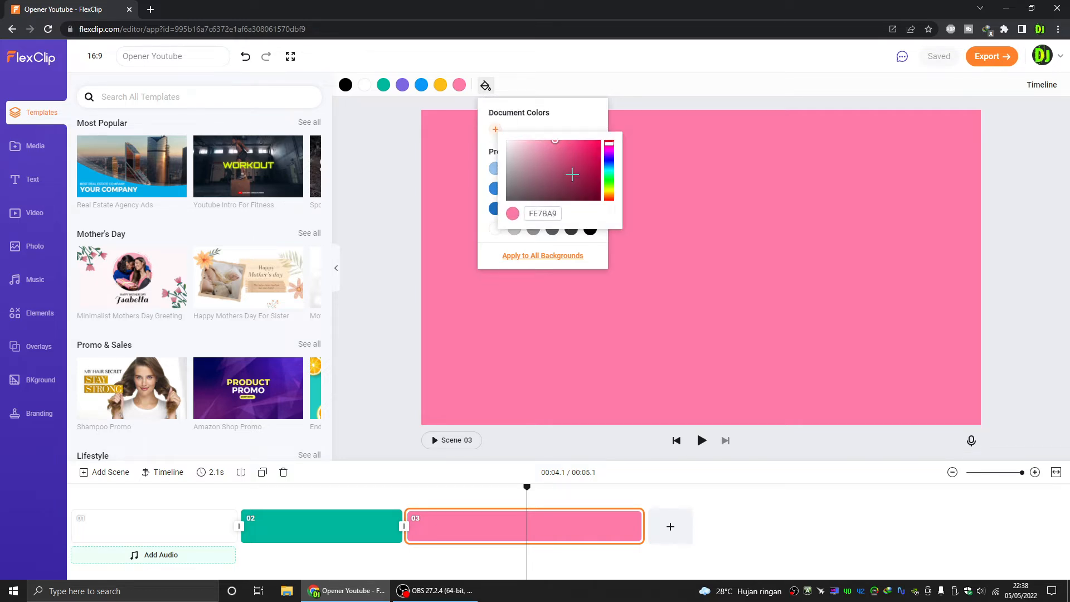
click(556, 90)
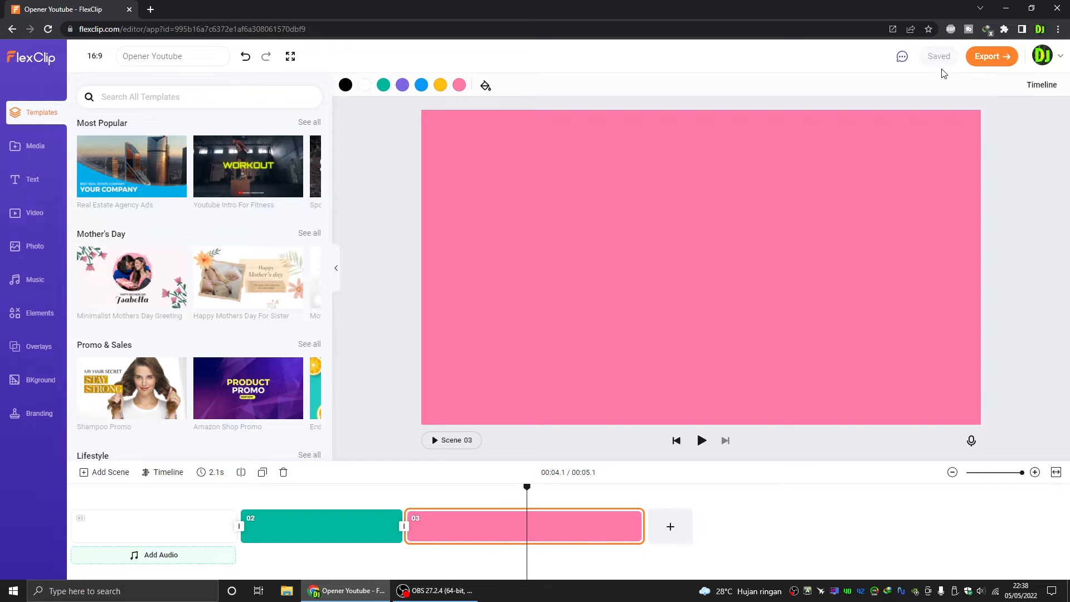
Switch the editor to full screen and delete scenes 03 and 02, leaving only scene 01
key(F11)
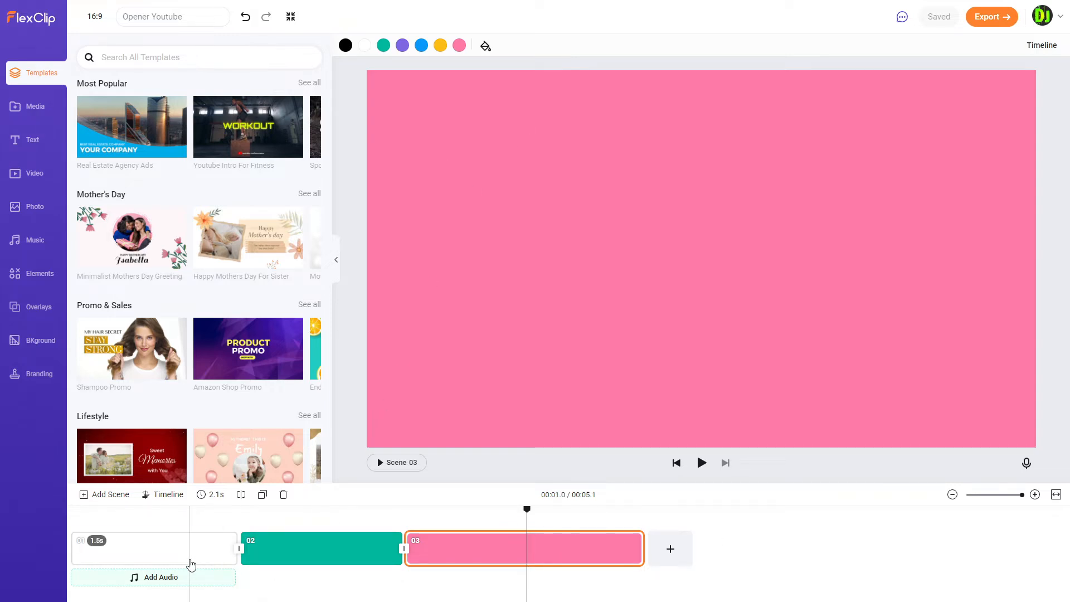
click(189, 564)
click(471, 549)
click(283, 495)
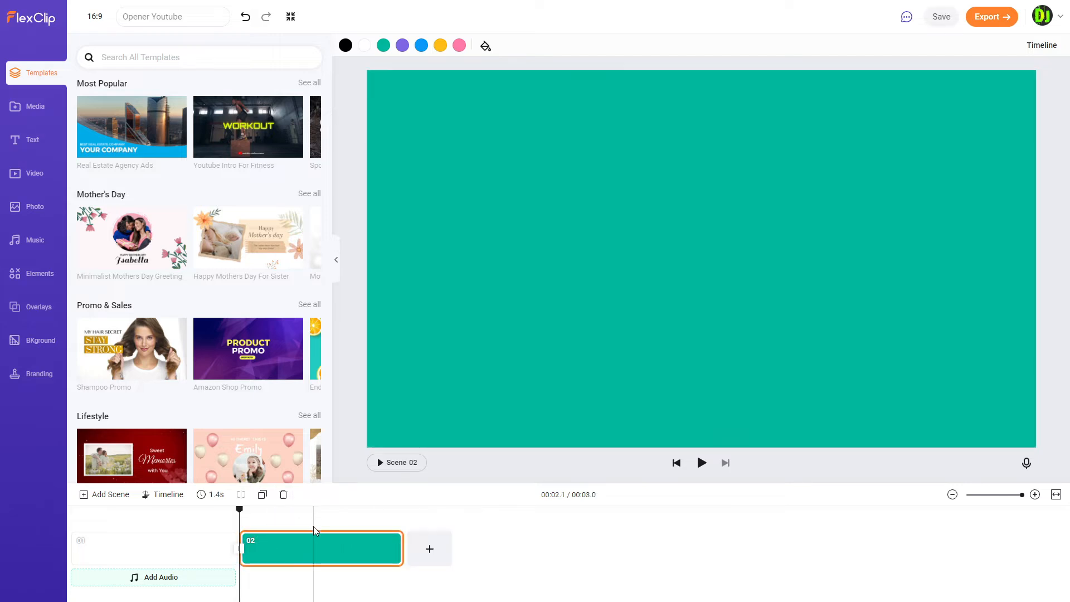
click(284, 494)
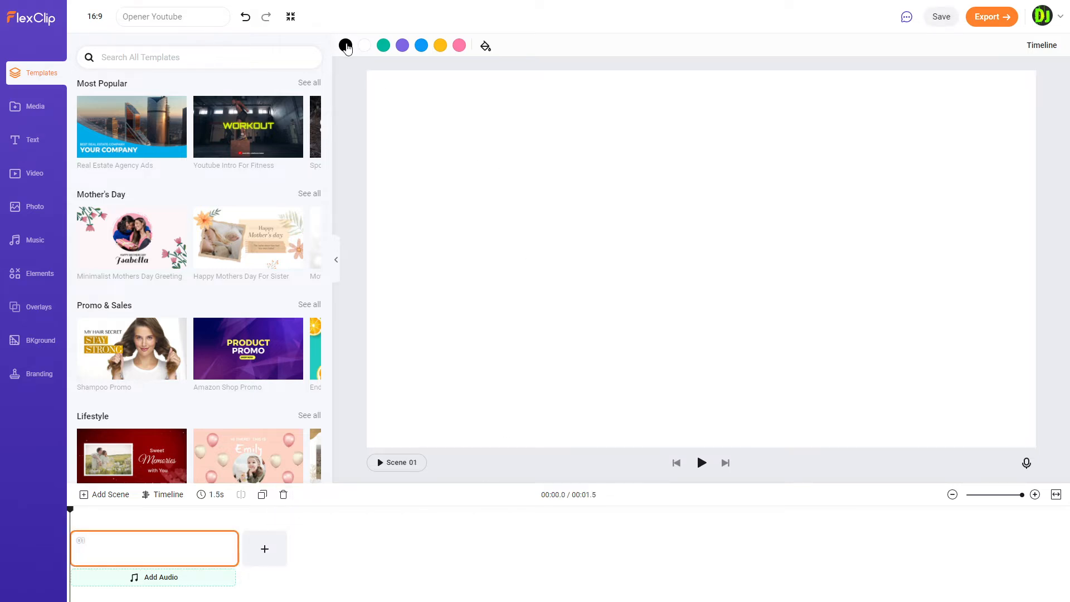
Set scene 01's background to black and extend its duration to 7.0 seconds
click(345, 45)
click(424, 542)
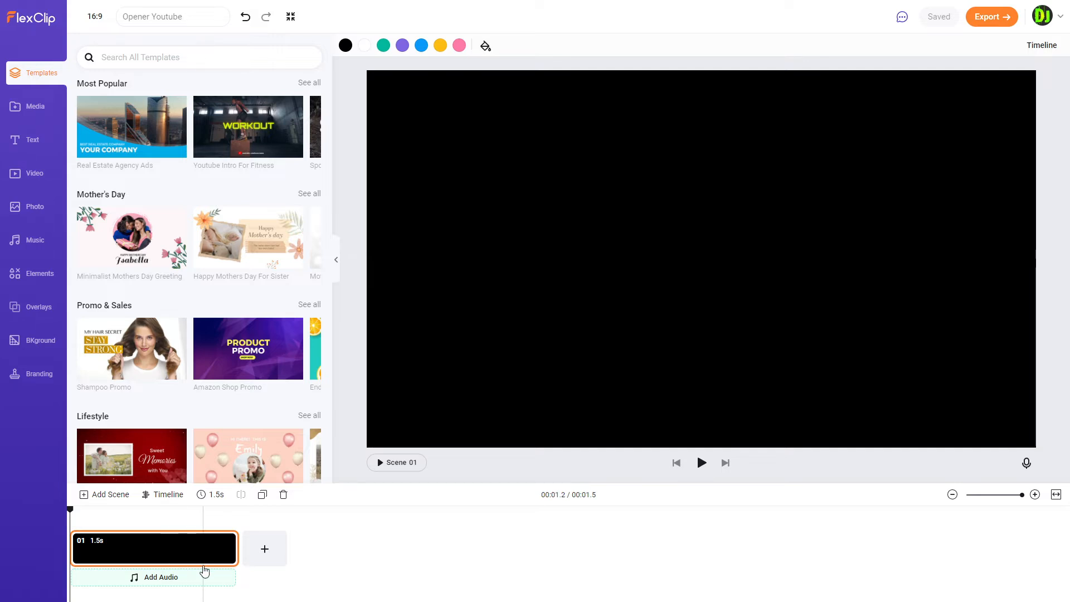
drag(237, 548, 856, 554)
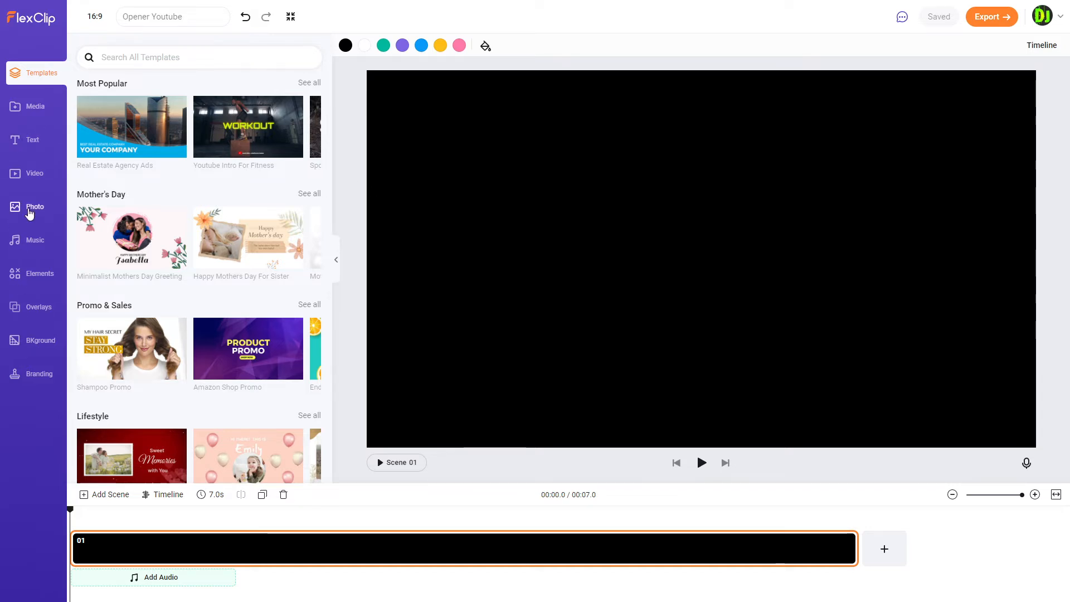
Set the Technology stock photo of the laptop and stacked books as scene 01's background and preview the scene
click(25, 209)
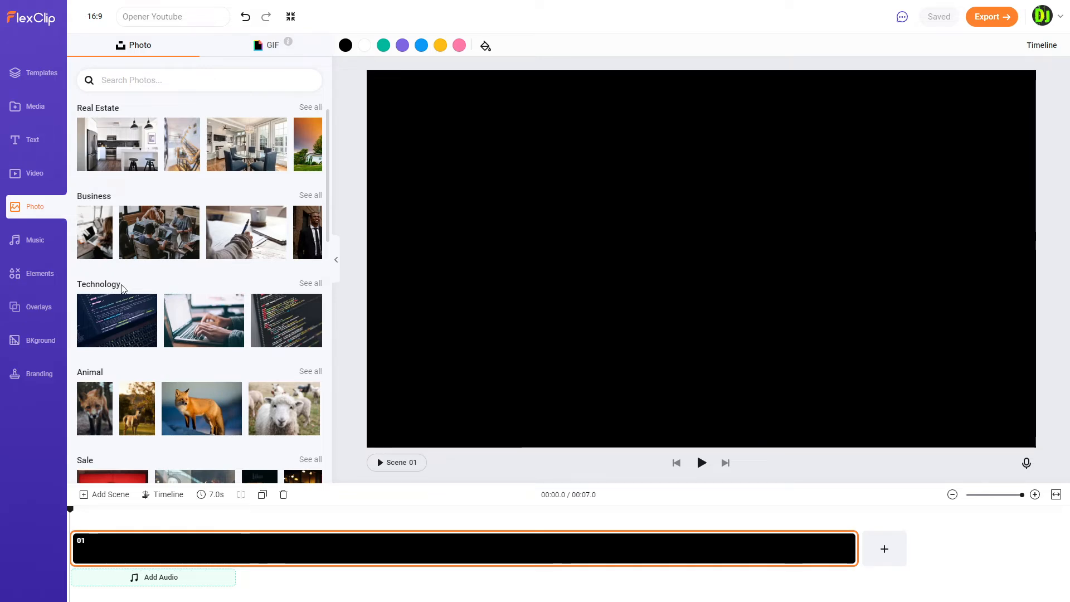
mouse_move(228, 299)
click(306, 283)
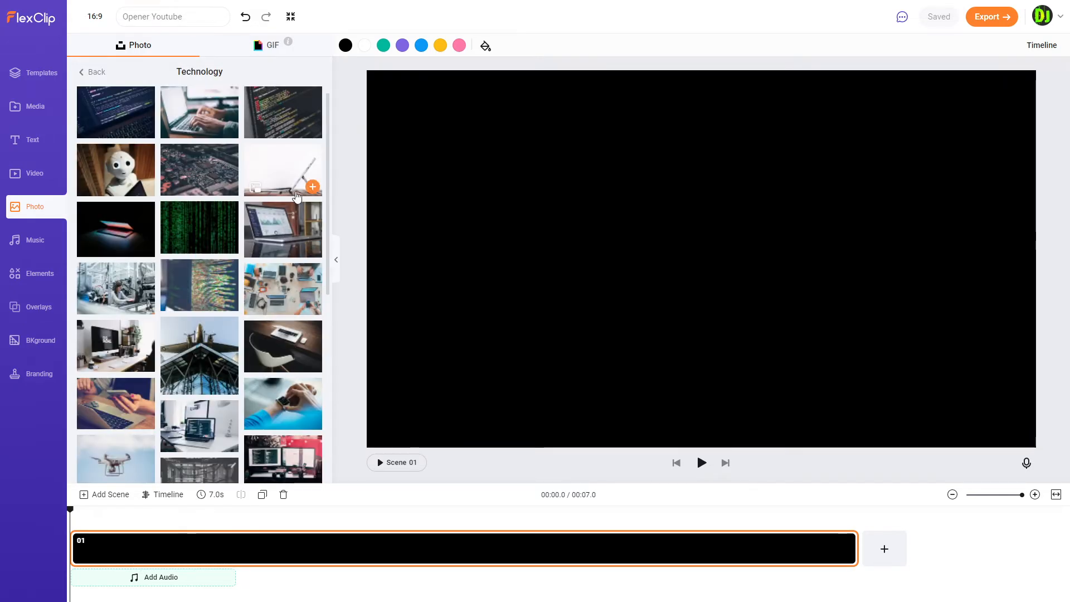
scroll(297, 196, down, 6)
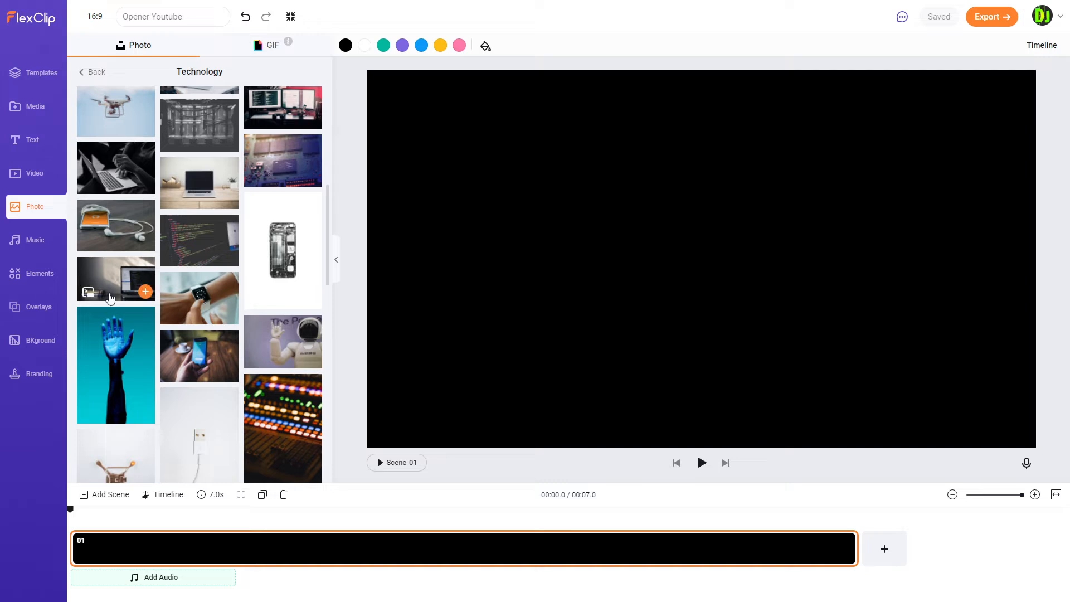
click(145, 292)
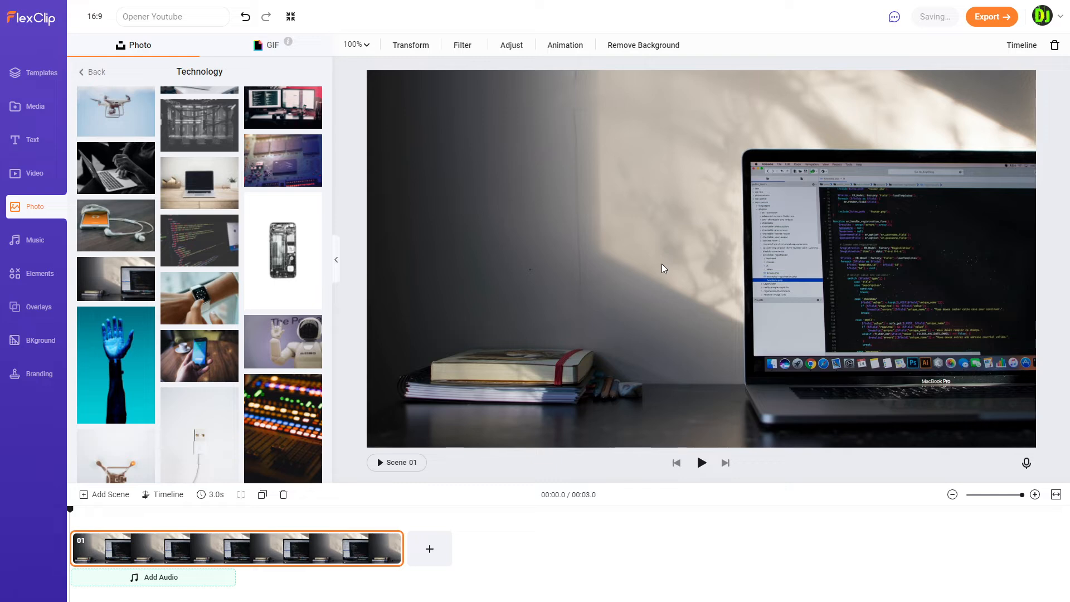
click(412, 465)
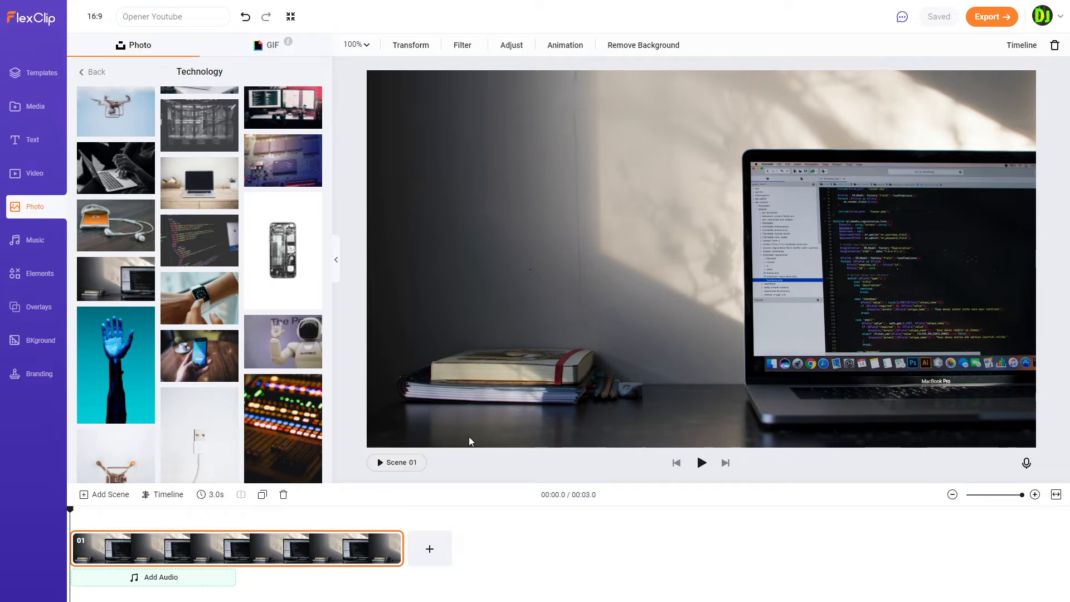
click(409, 463)
Apply the Zoom Out photo animation to scene 01's background photo
click(595, 196)
click(574, 49)
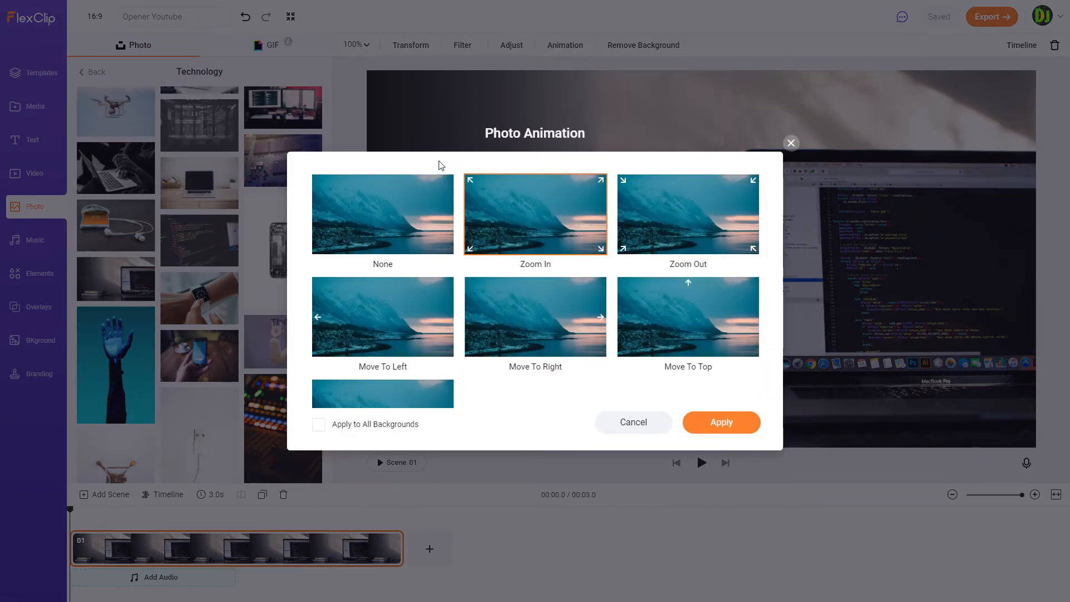
click(398, 226)
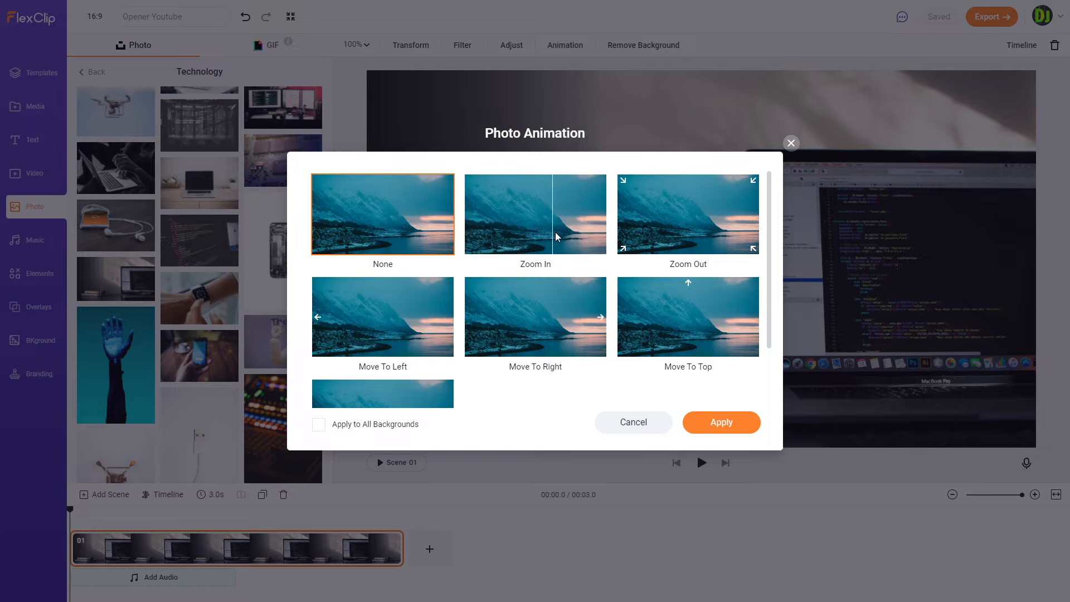
click(532, 222)
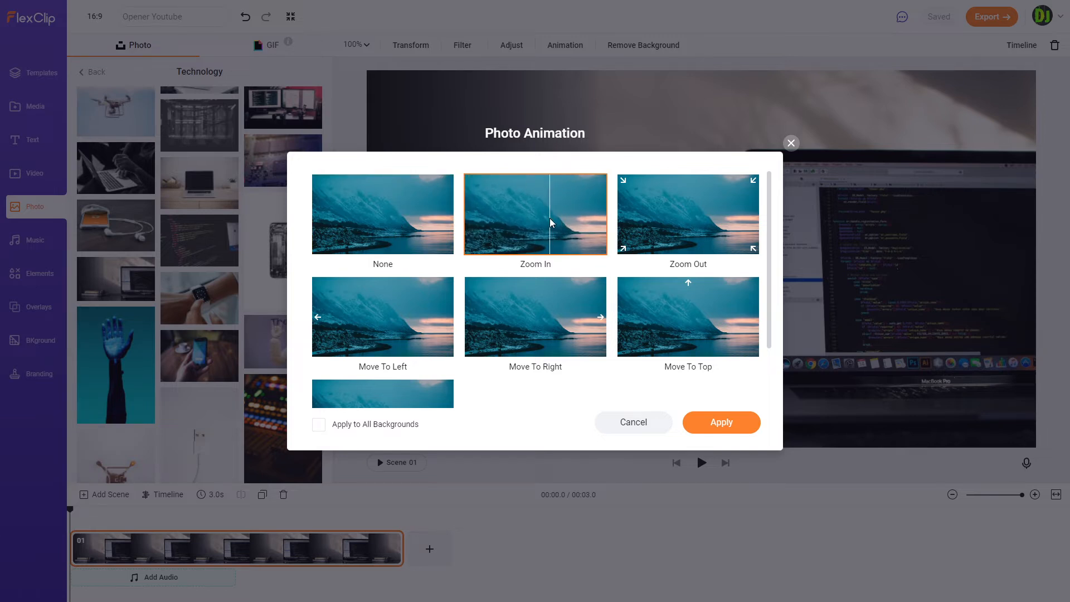
click(723, 208)
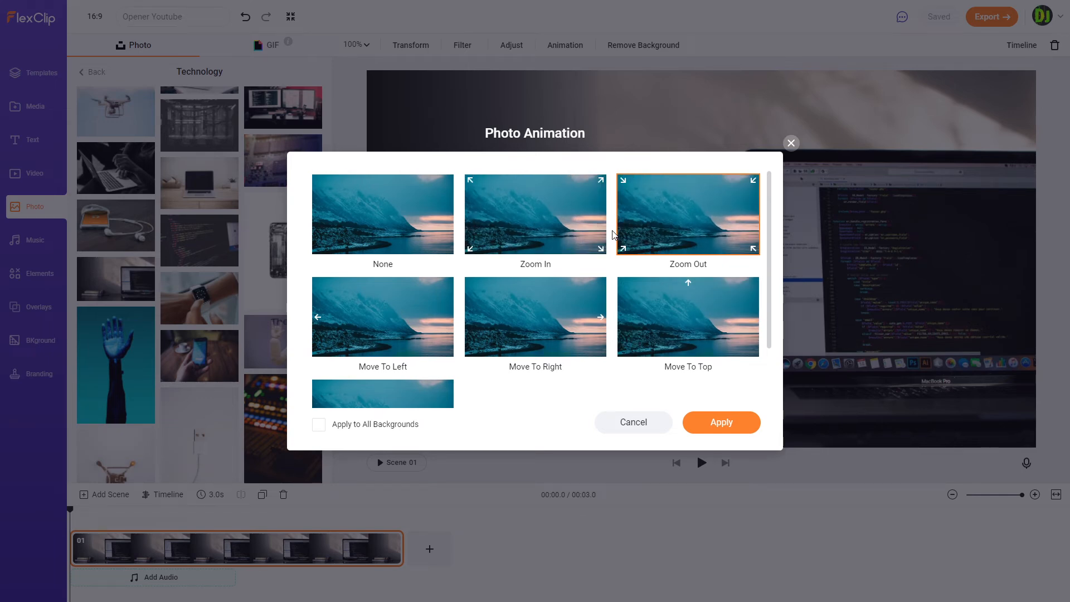
click(721, 422)
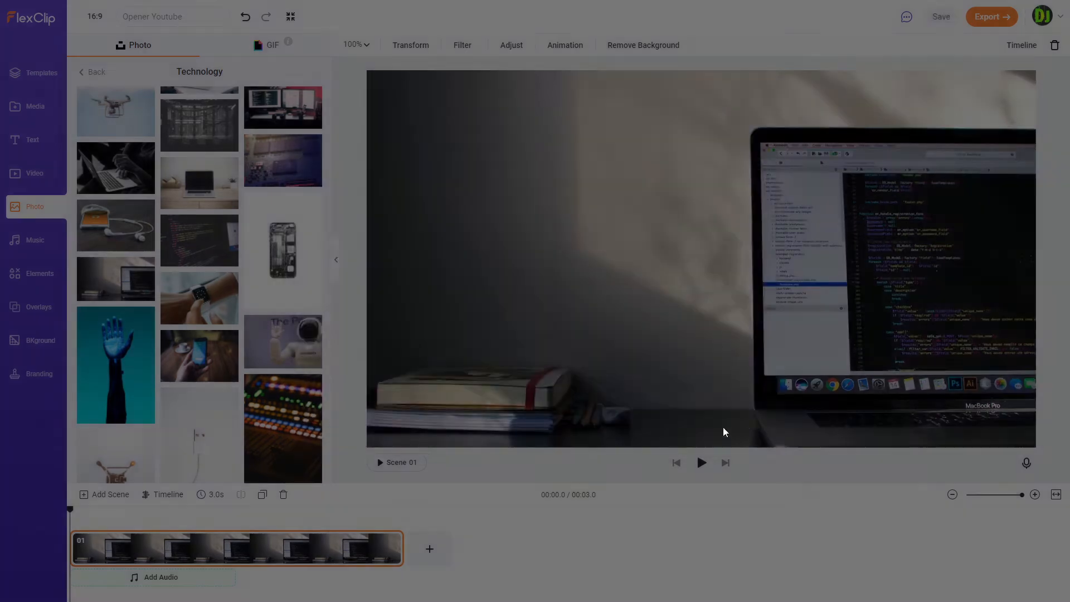
Extend scene 01's duration to 7.0 seconds and preview the background photo's animation
click(412, 463)
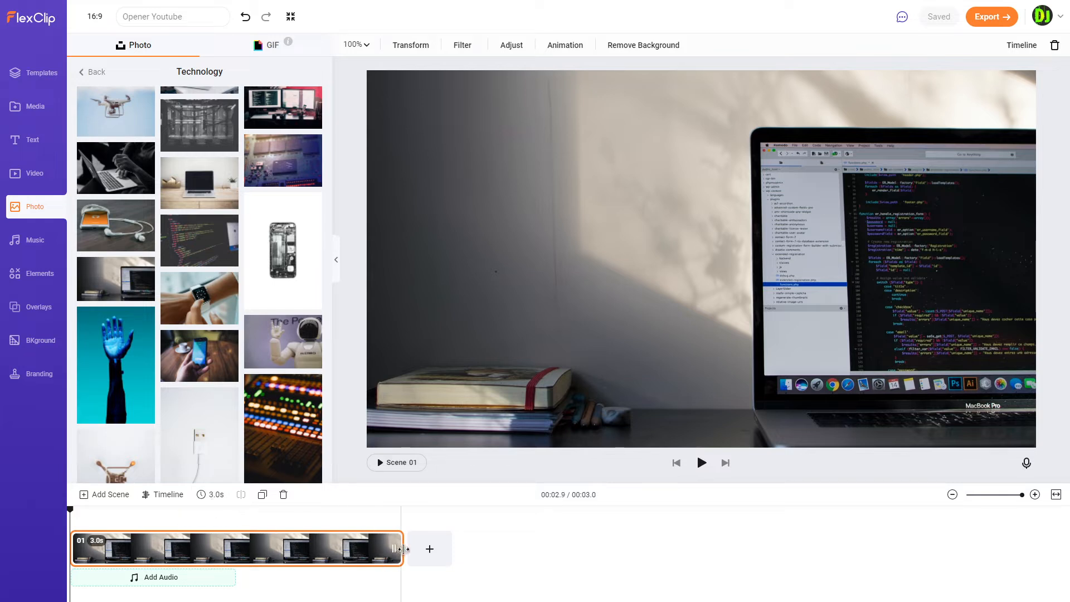
drag(401, 549, 858, 549)
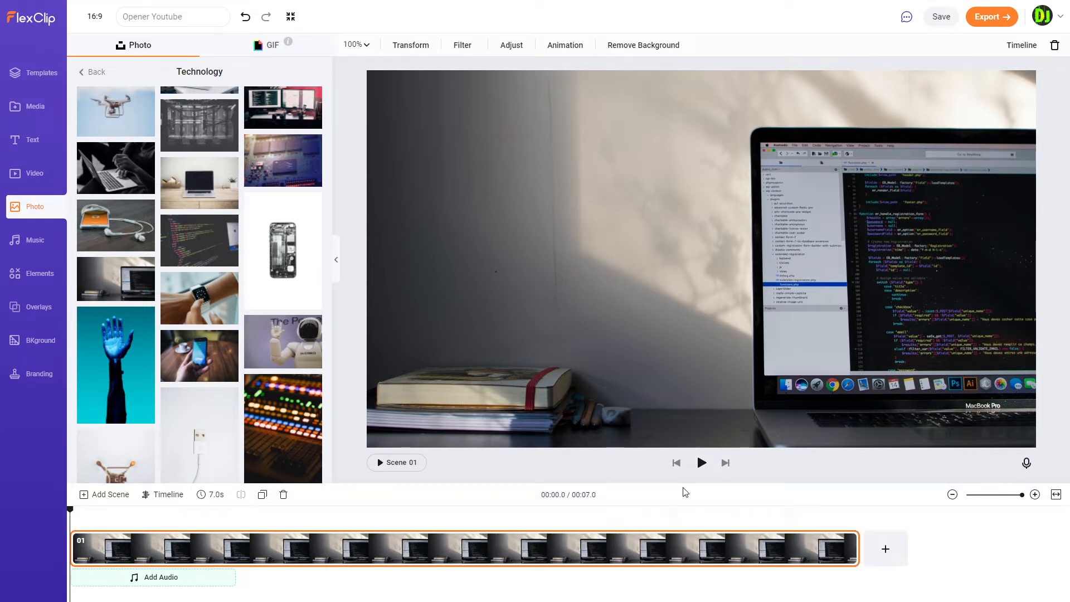
click(401, 464)
Add a basic title to scene 01 and replace its placeholder text with the creator's name in capitals
click(20, 142)
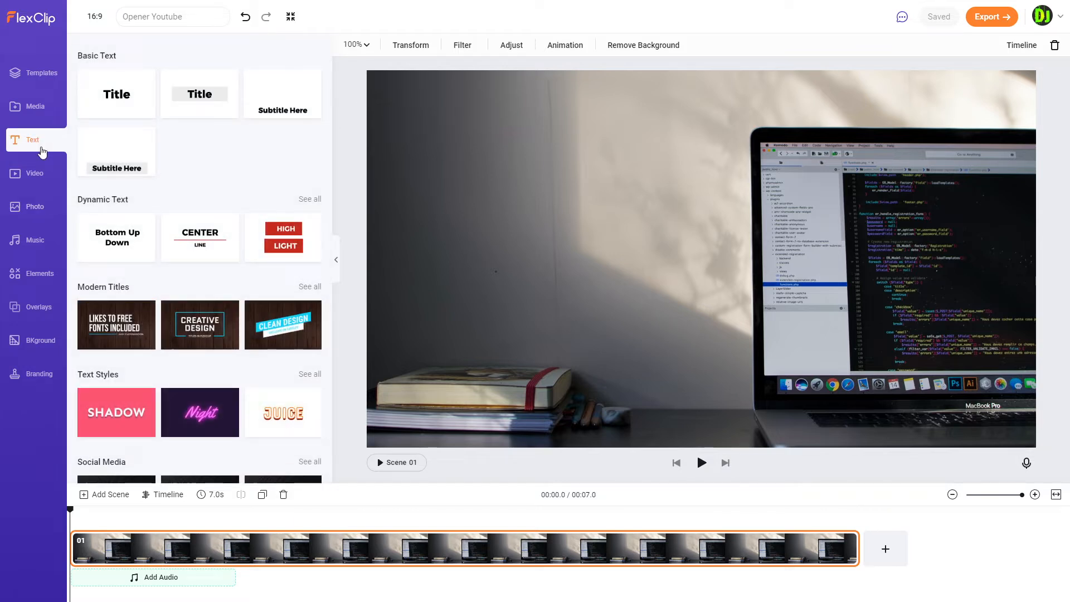
click(126, 100)
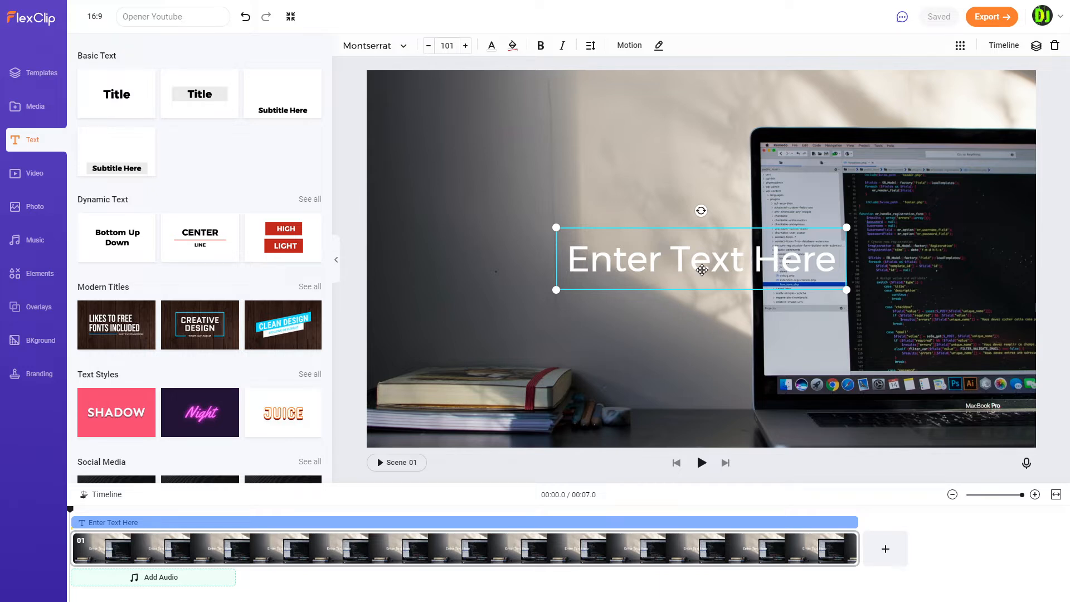
double_click(704, 263)
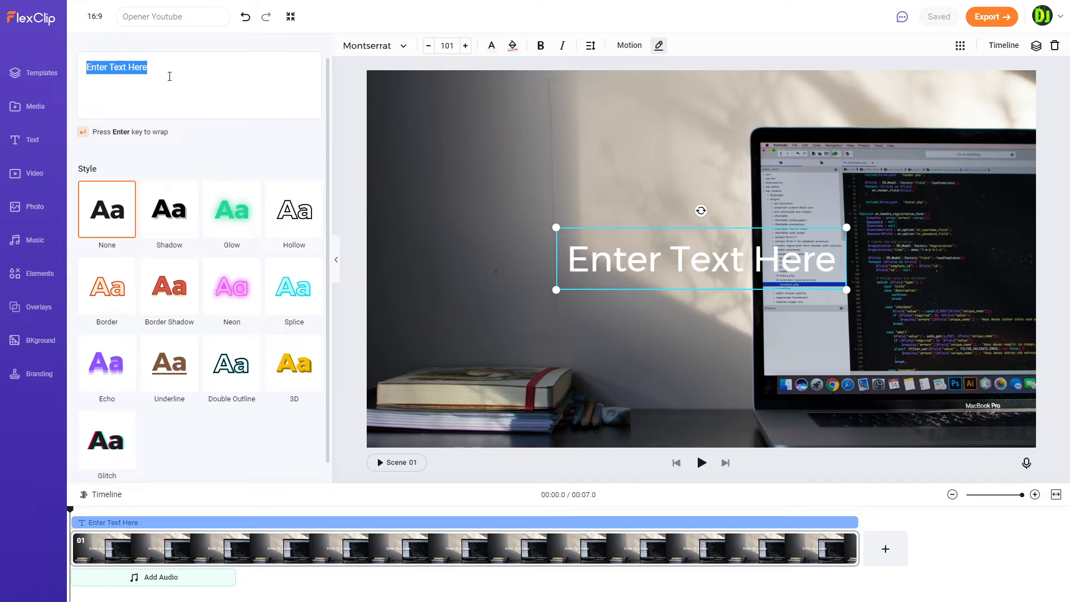
text(DEWA J)
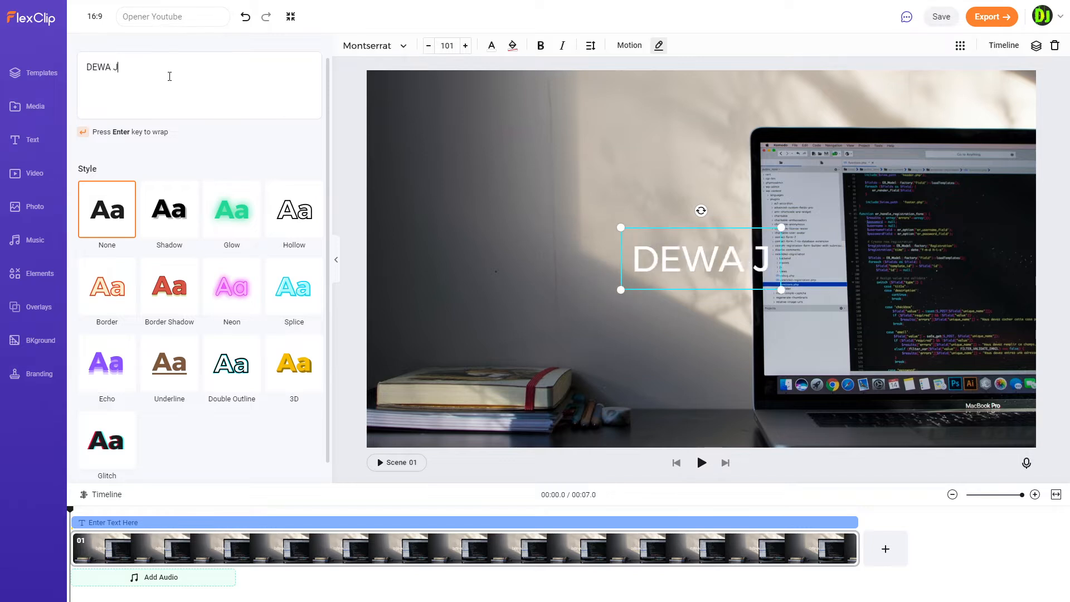
text(UNED)
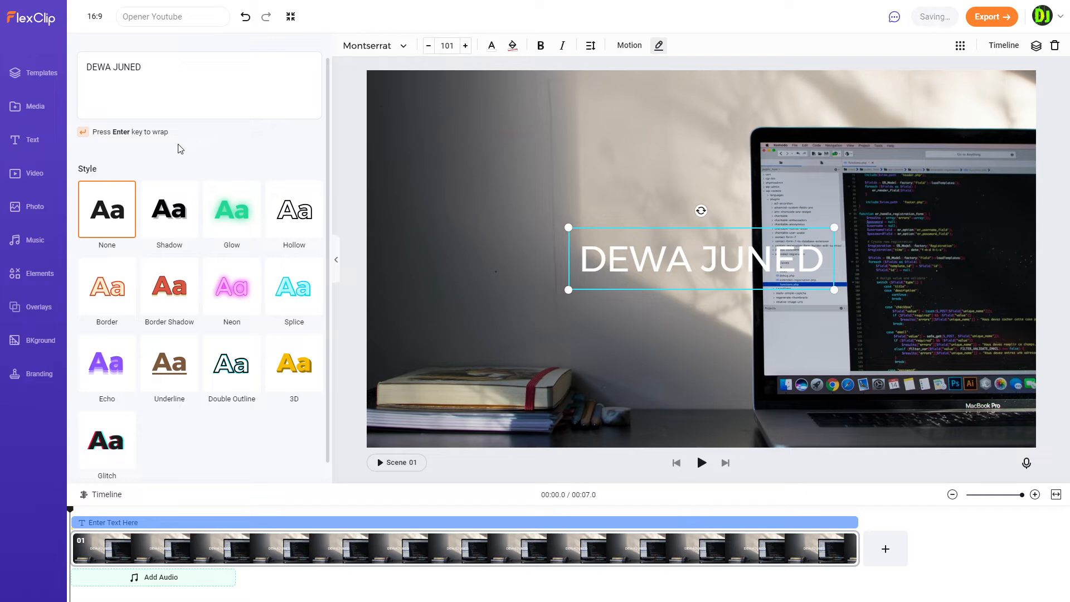
Try the Shadow, Glow, Hollow and Glitch styles on the title text
click(189, 217)
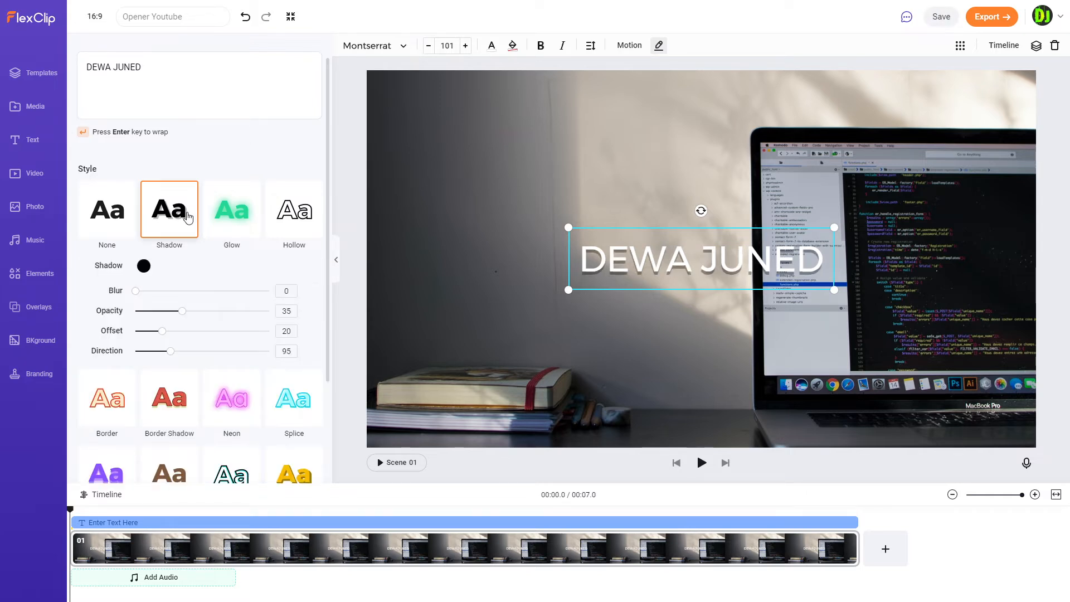
click(249, 217)
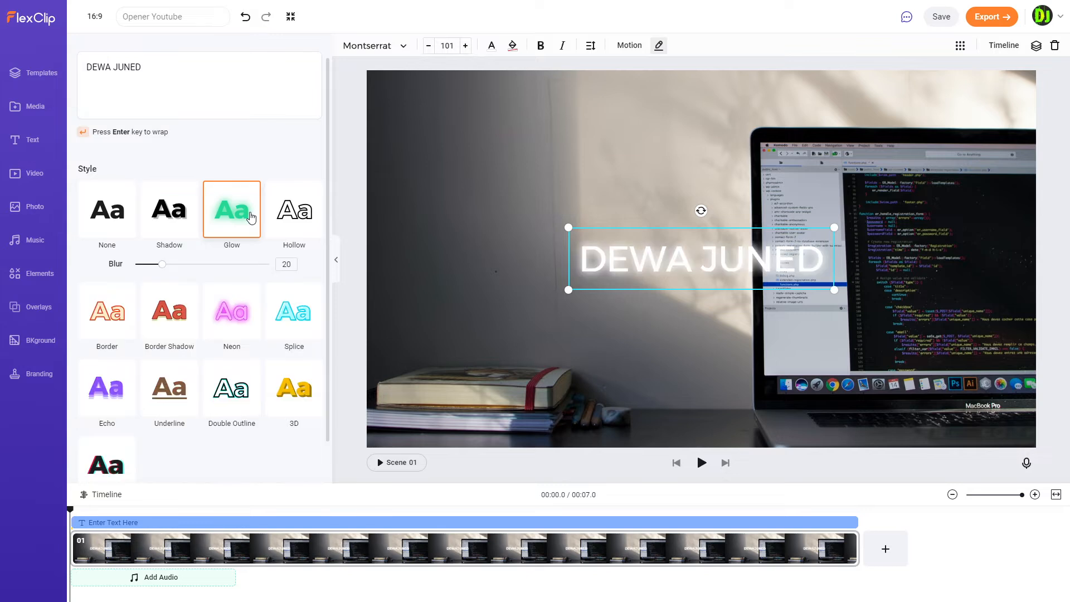
click(282, 216)
click(106, 463)
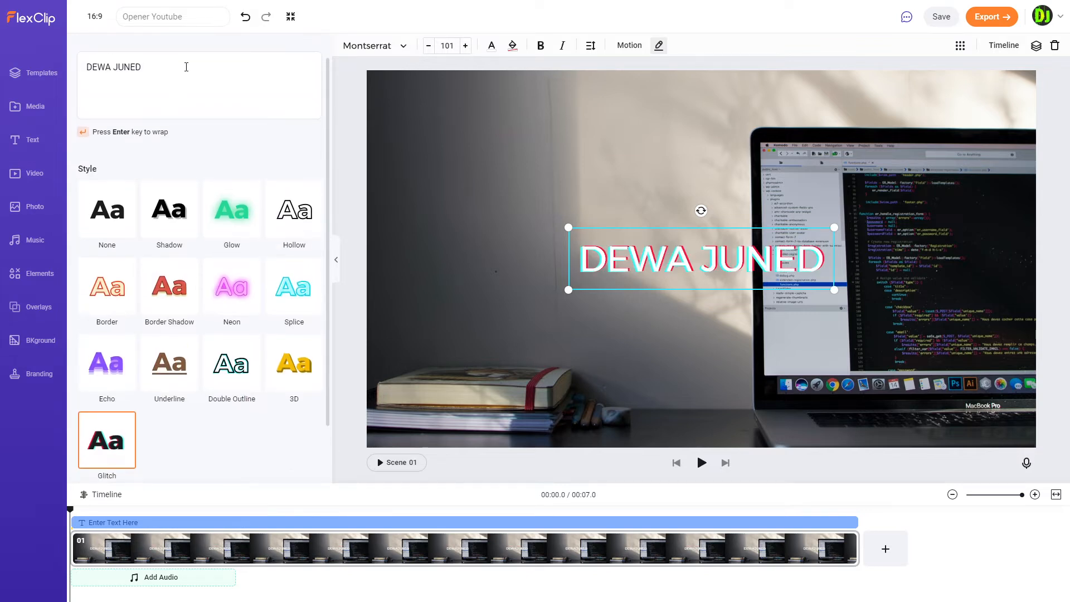
Give the title a black Shadow style with blur 0, opacity 60, offset 20 and direction 84
click(178, 215)
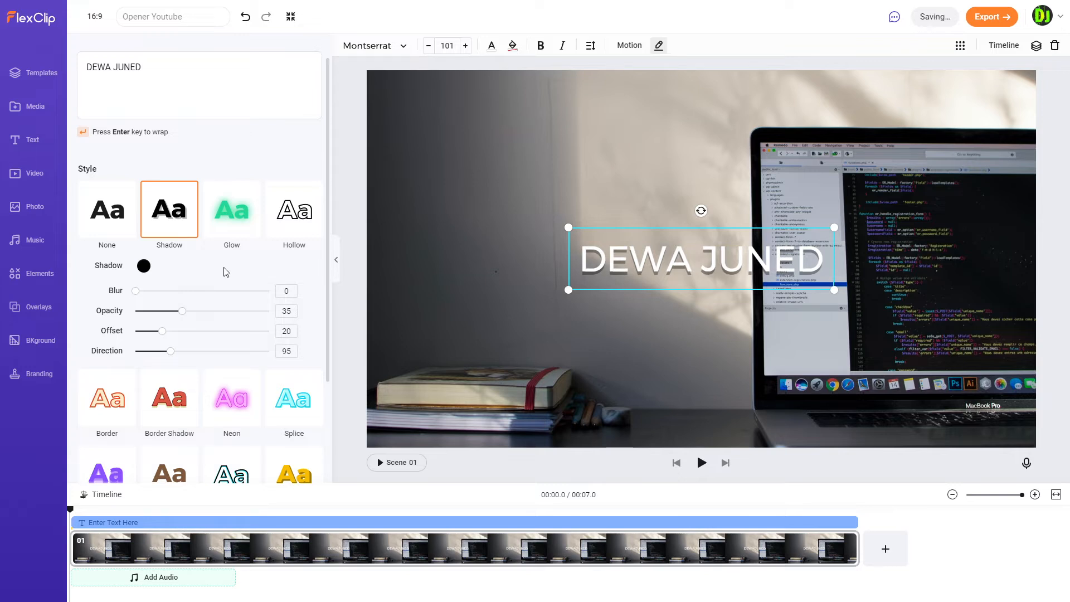
click(145, 266)
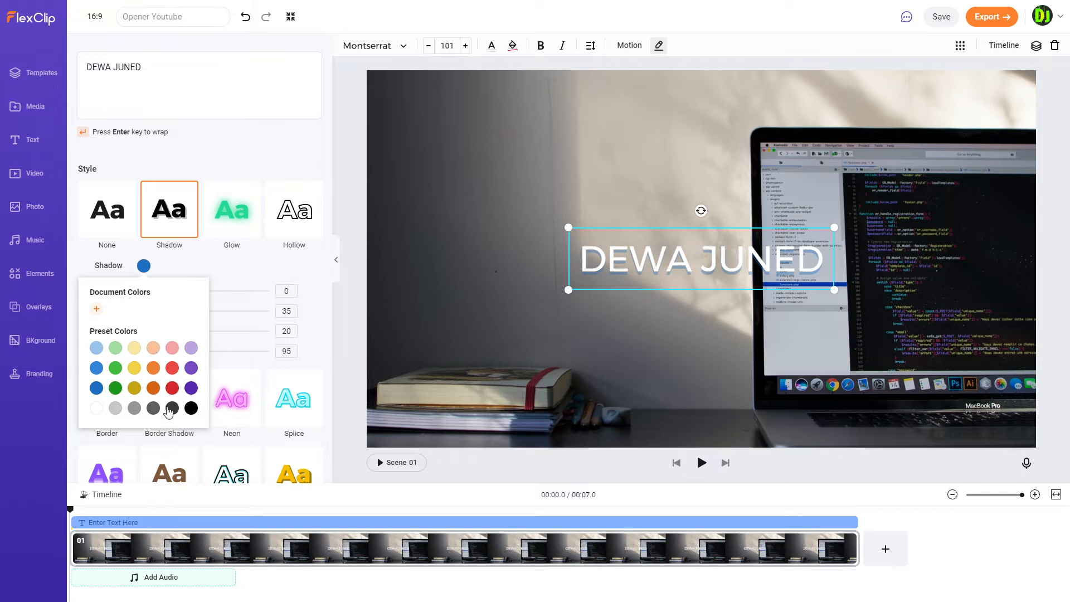
click(191, 410)
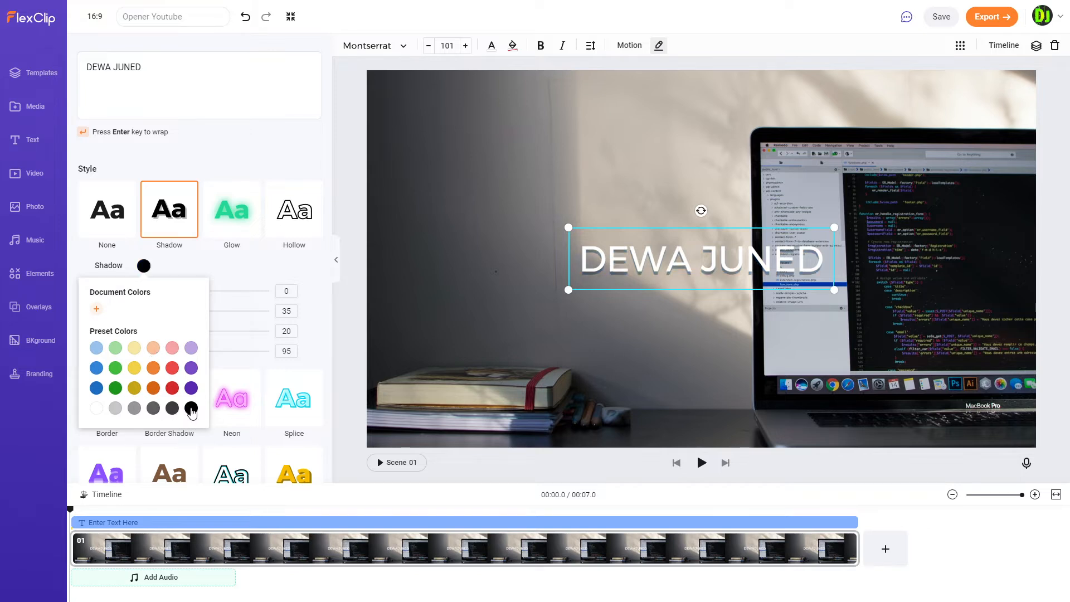
click(233, 266)
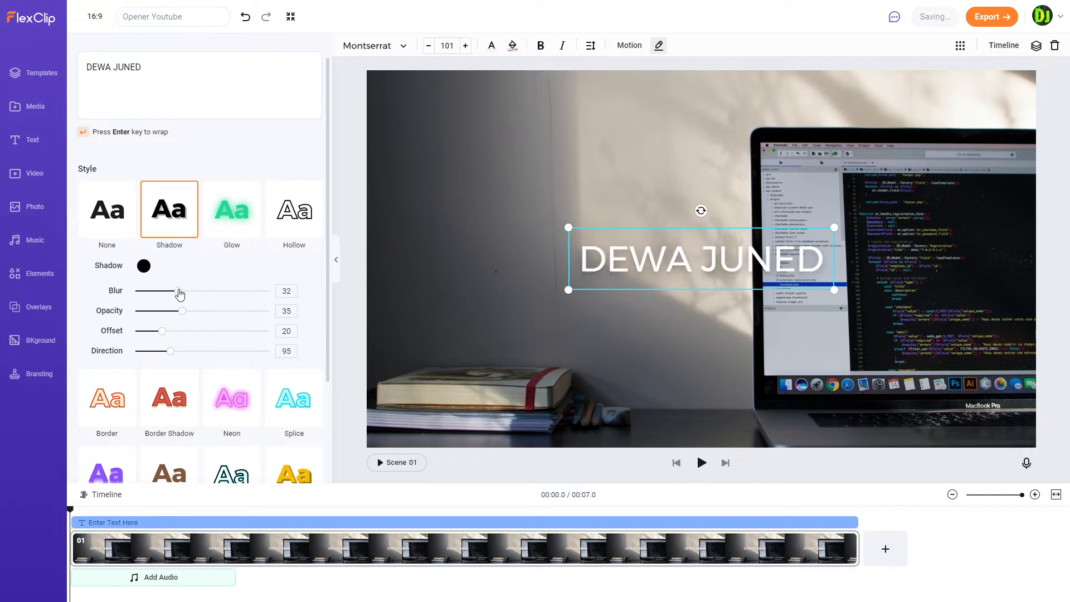
drag(182, 310, 167, 357)
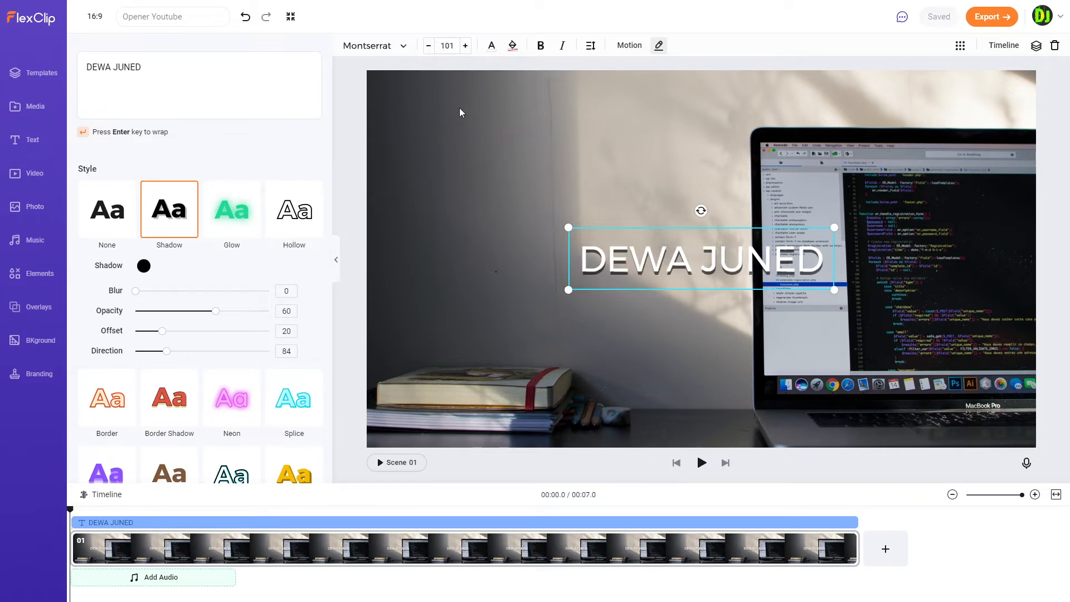
Enlarge the title text to font size 175
click(464, 47)
click(465, 49)
click(465, 49)
click(464, 49)
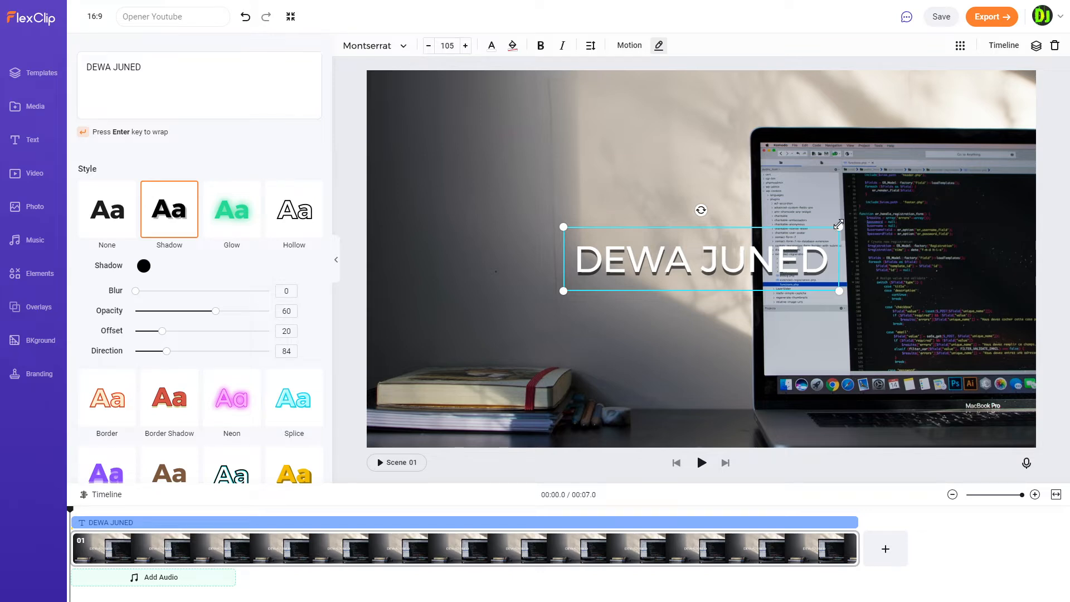
drag(838, 225, 1024, 136)
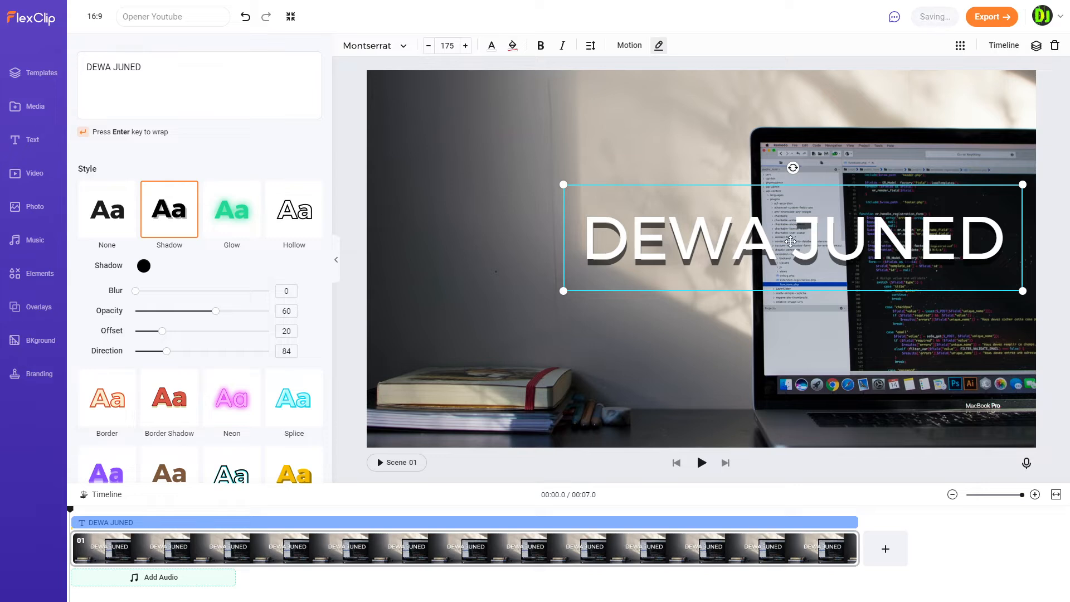
Center the title in the frame and move it straight up into the upper half of the scene
click(966, 52)
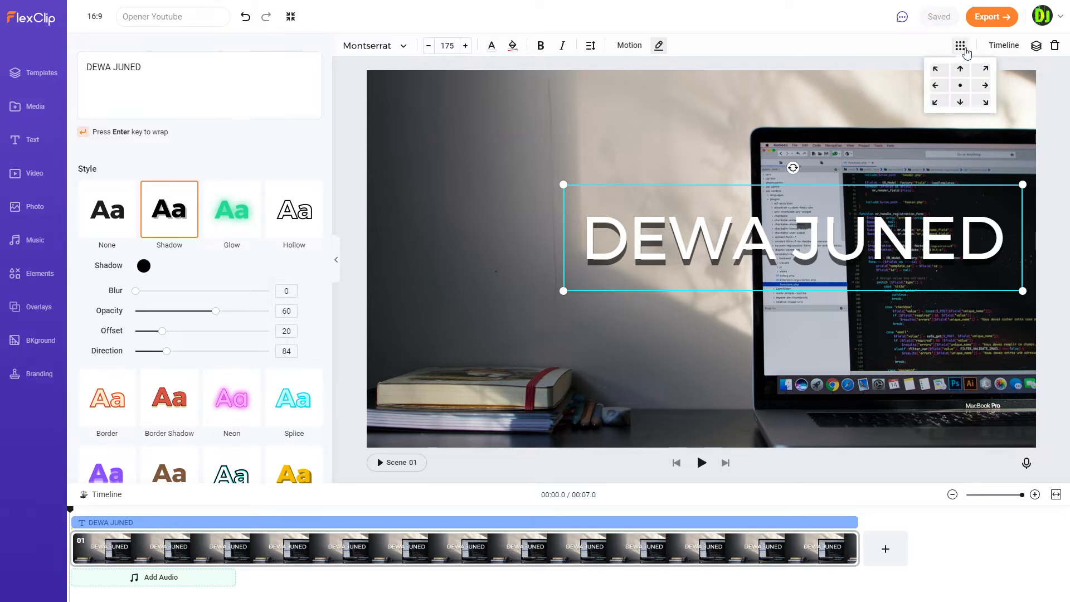
click(959, 86)
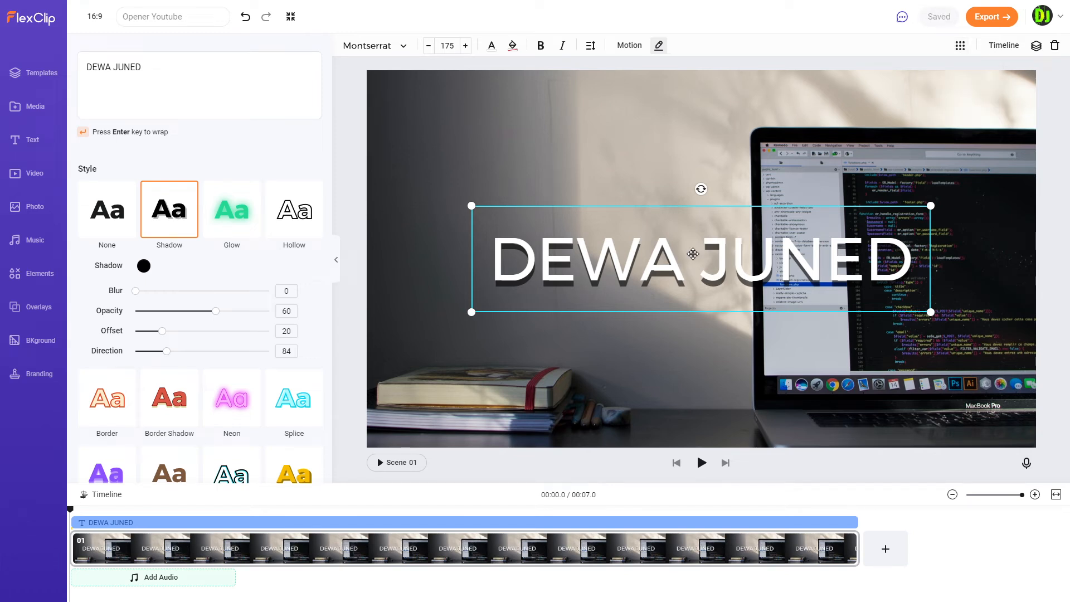
drag(692, 254, 692, 206)
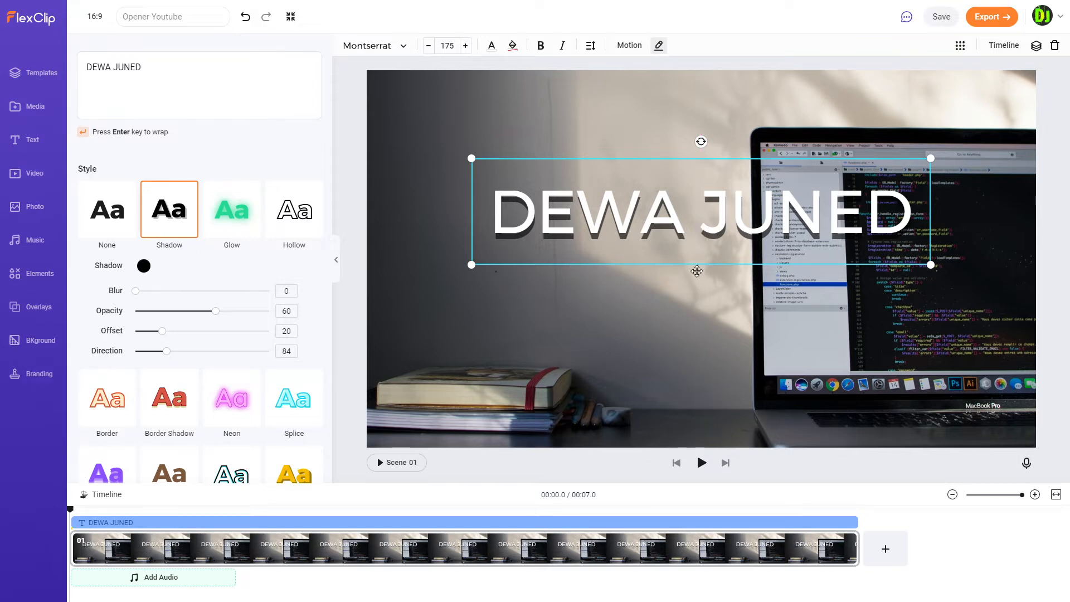
click(700, 141)
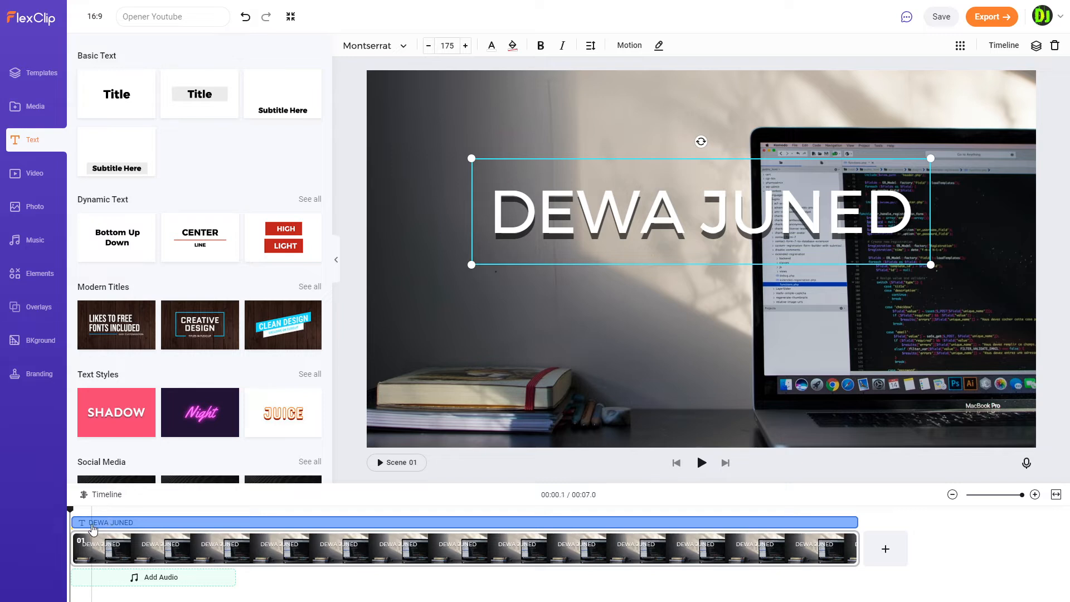
Play scene 01 to preview the title over the animated photo and reselect the title
drag(93, 528, 69, 509)
click(539, 416)
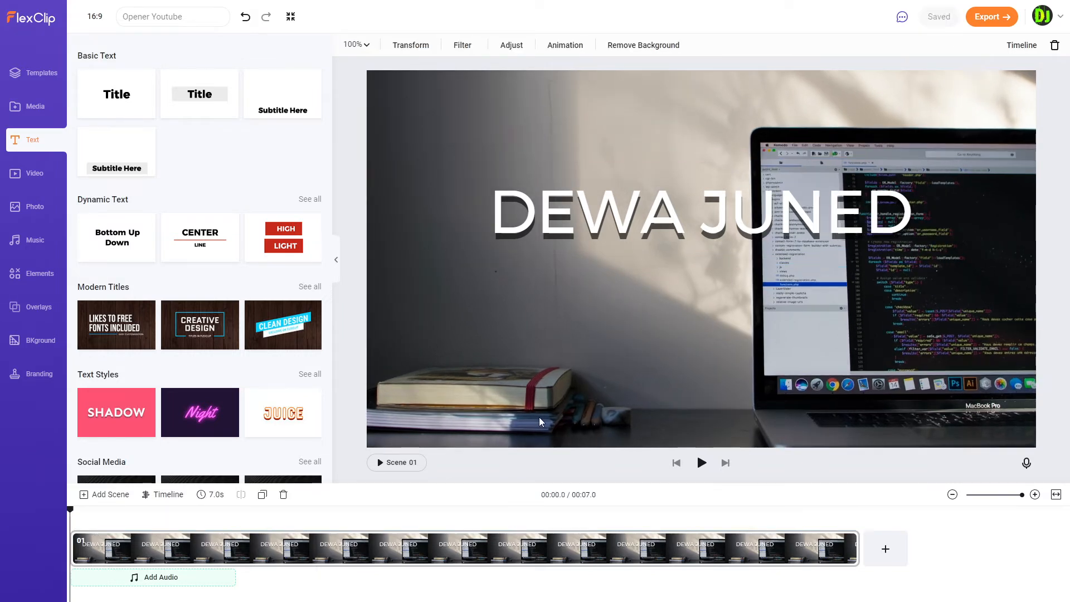
click(405, 471)
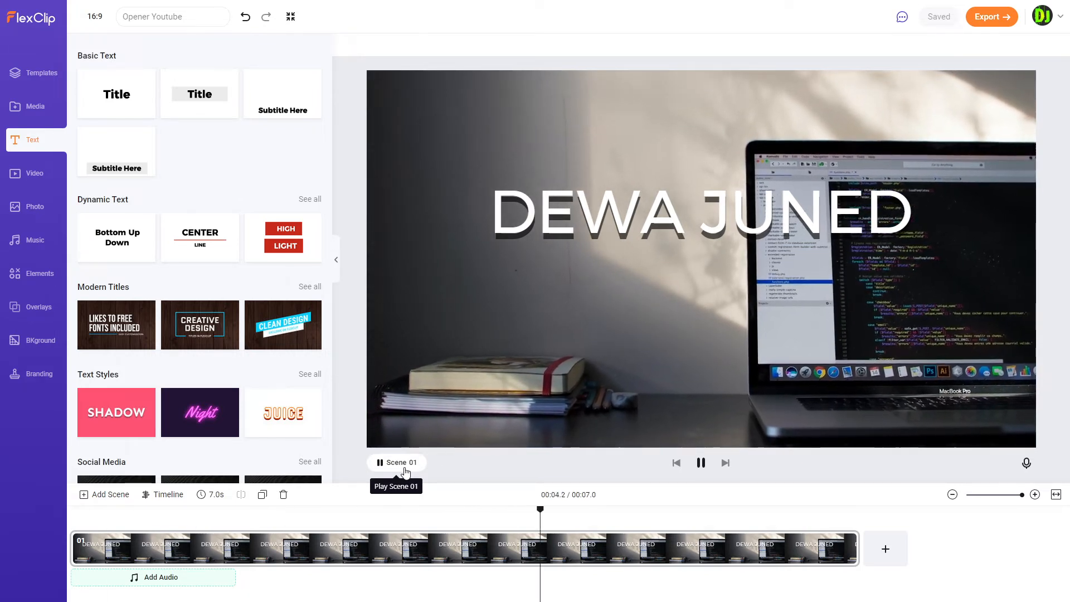
click(628, 345)
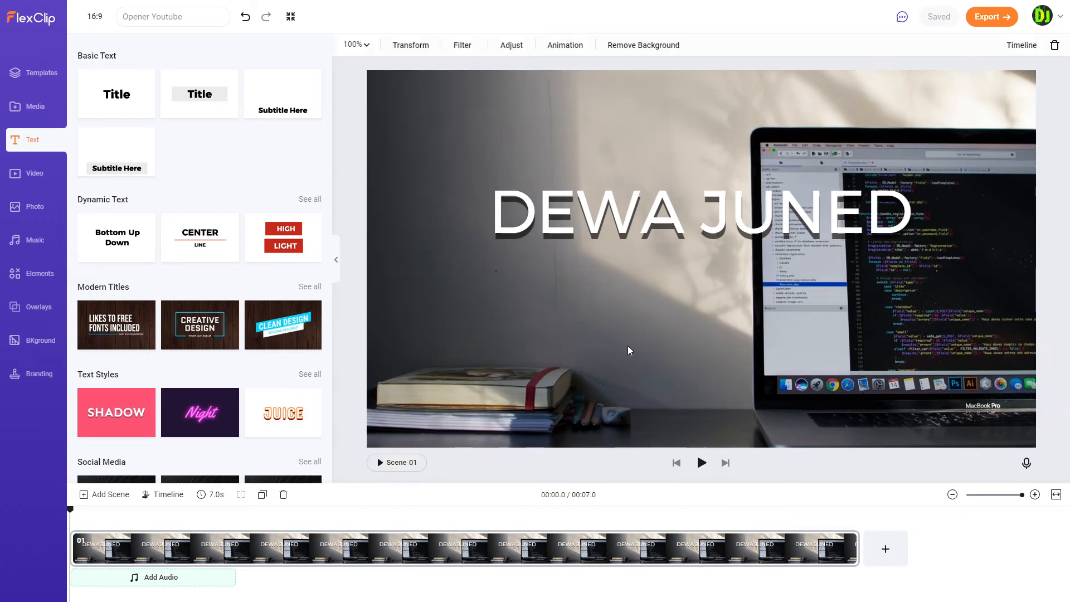
click(668, 234)
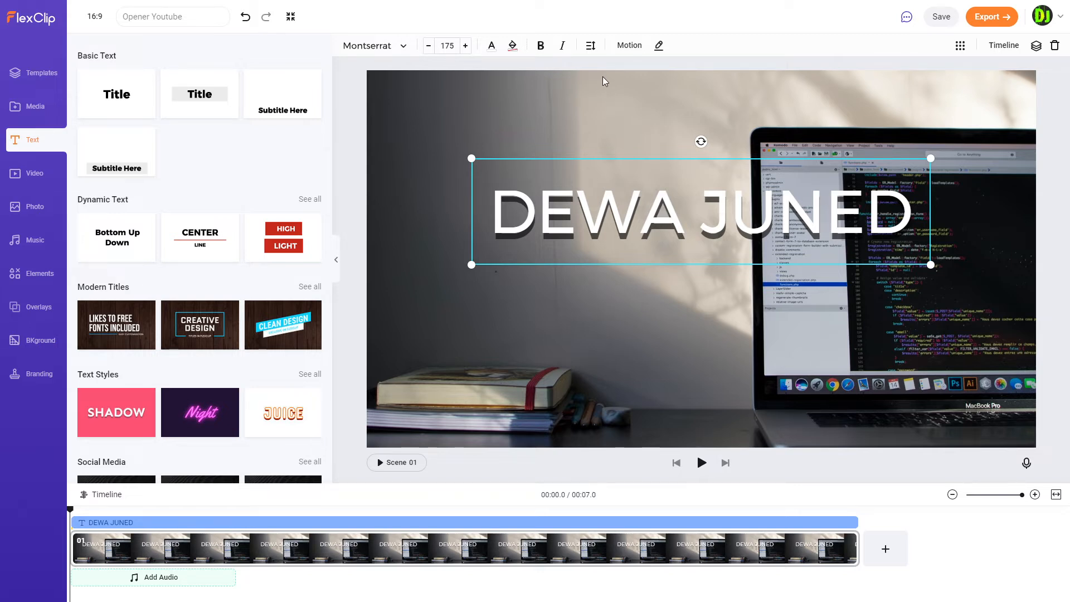
Try the Scale Up, Wave, Shift, Glossy Blur and Bounce entrance animations on the title
click(625, 49)
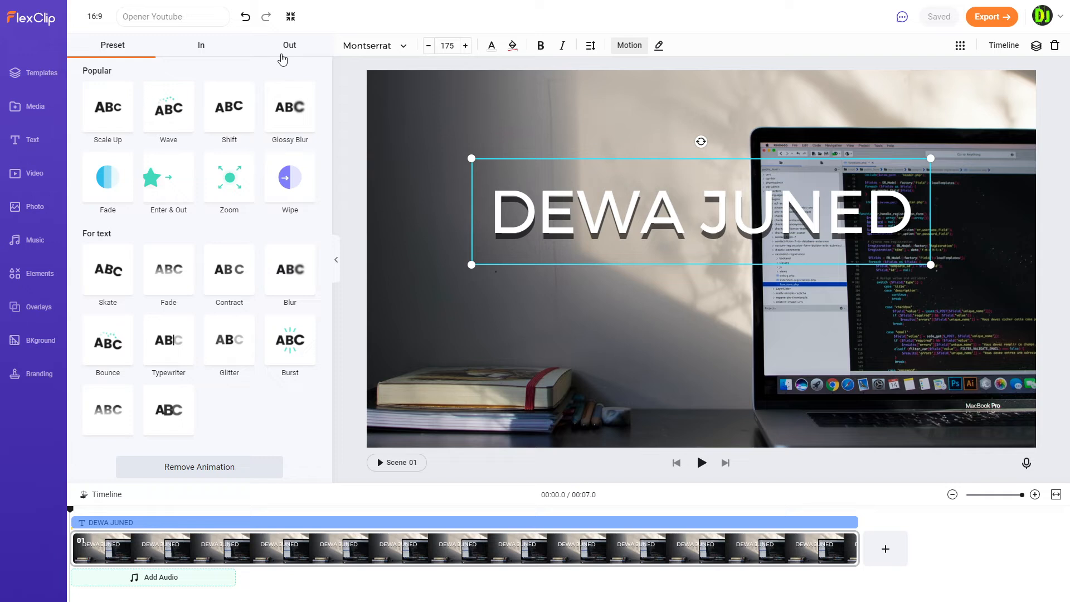
click(198, 48)
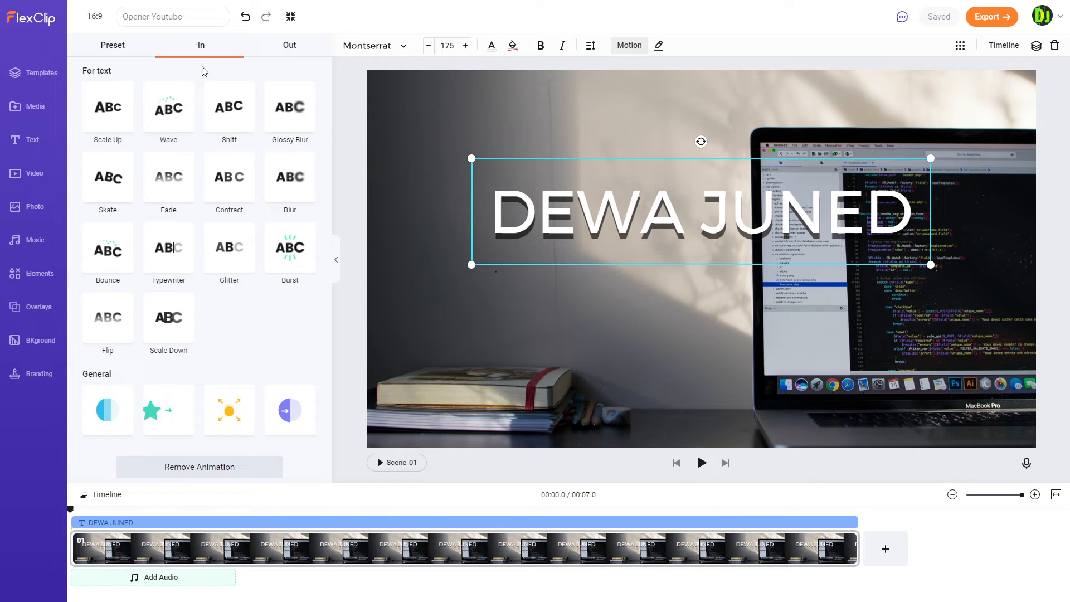
click(122, 122)
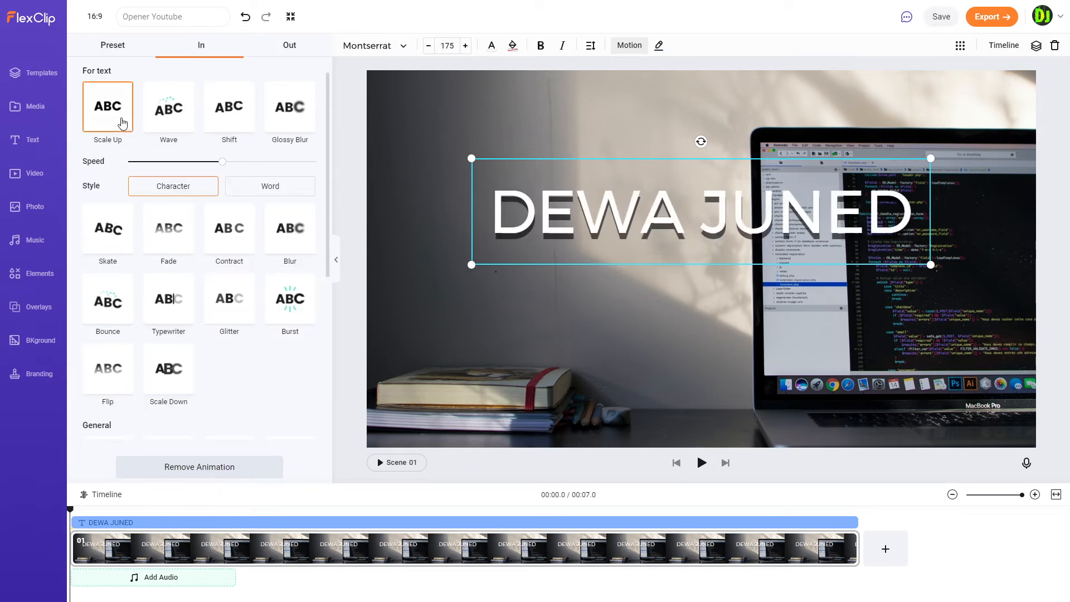
click(165, 120)
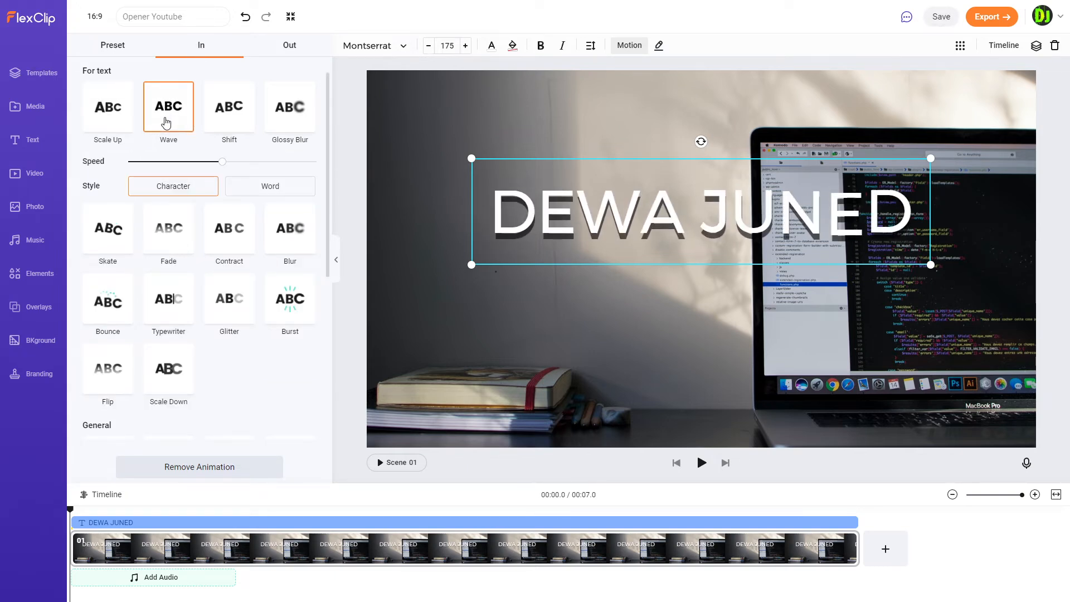
click(222, 122)
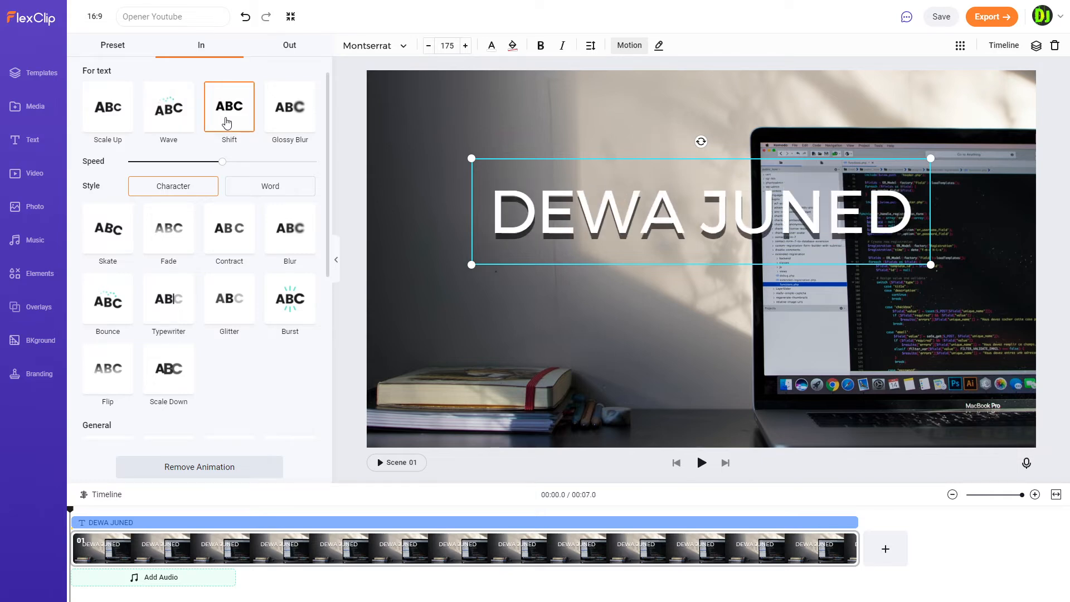
click(281, 119)
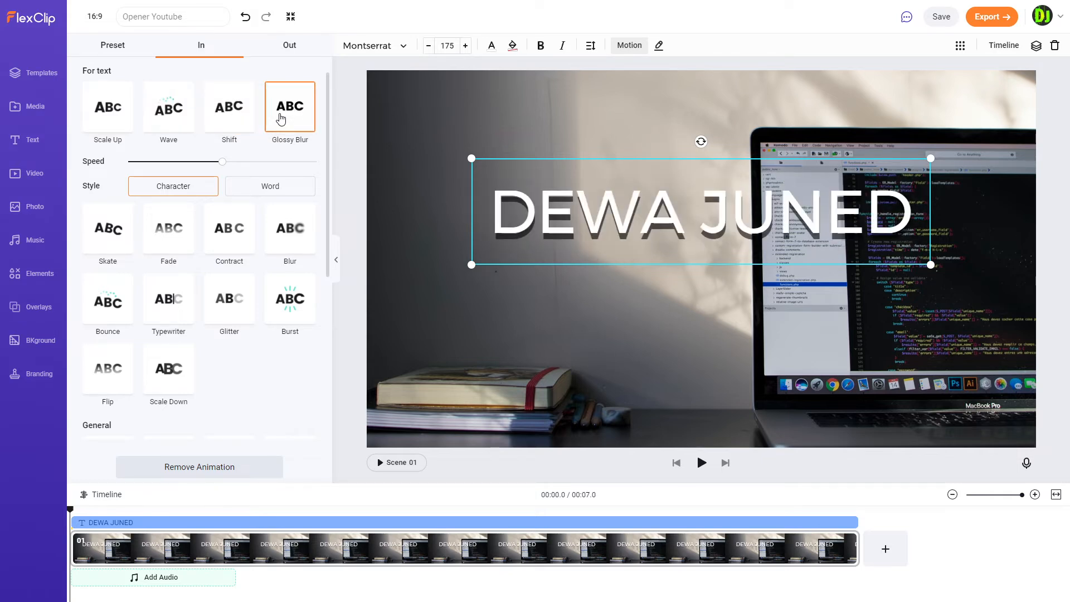
click(127, 303)
Give the title the general Enter entrance animation with the downward direction and a duration of 2 s
scroll(266, 224, down, 3)
scroll(266, 223, down, 3)
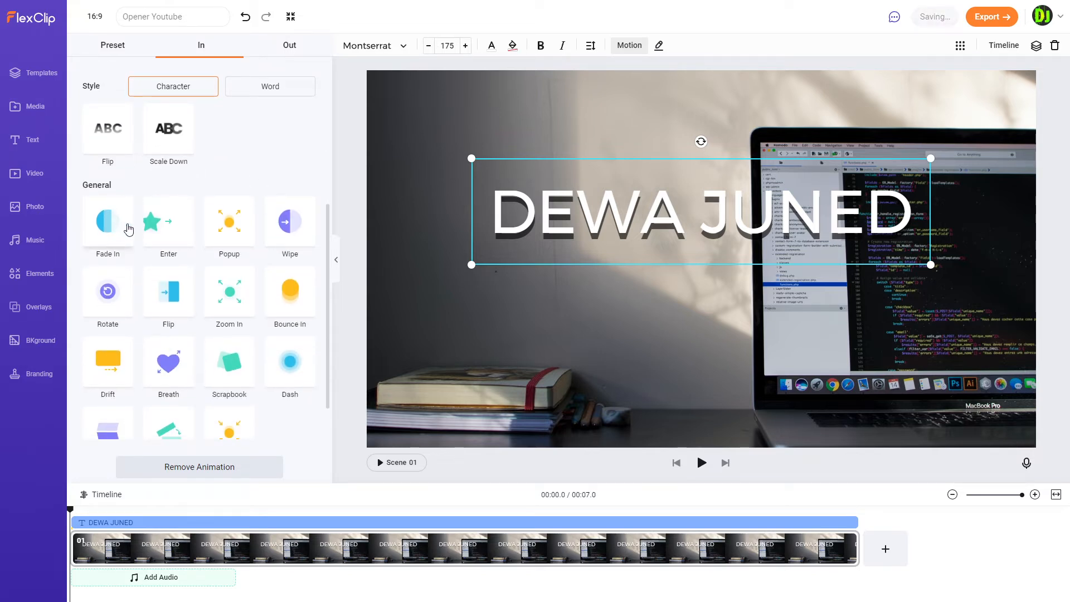
click(149, 223)
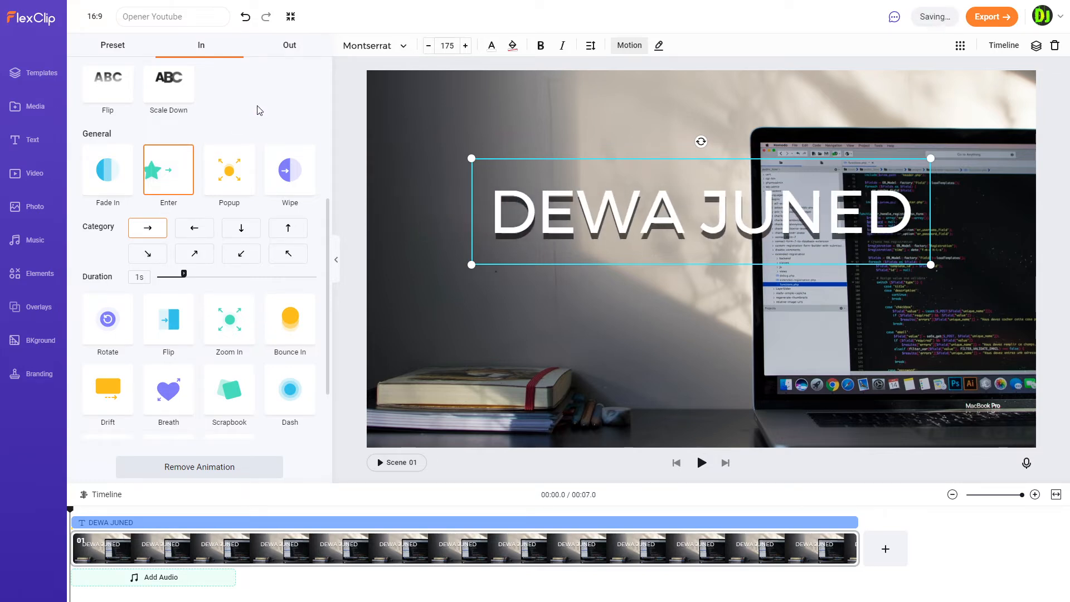
click(242, 233)
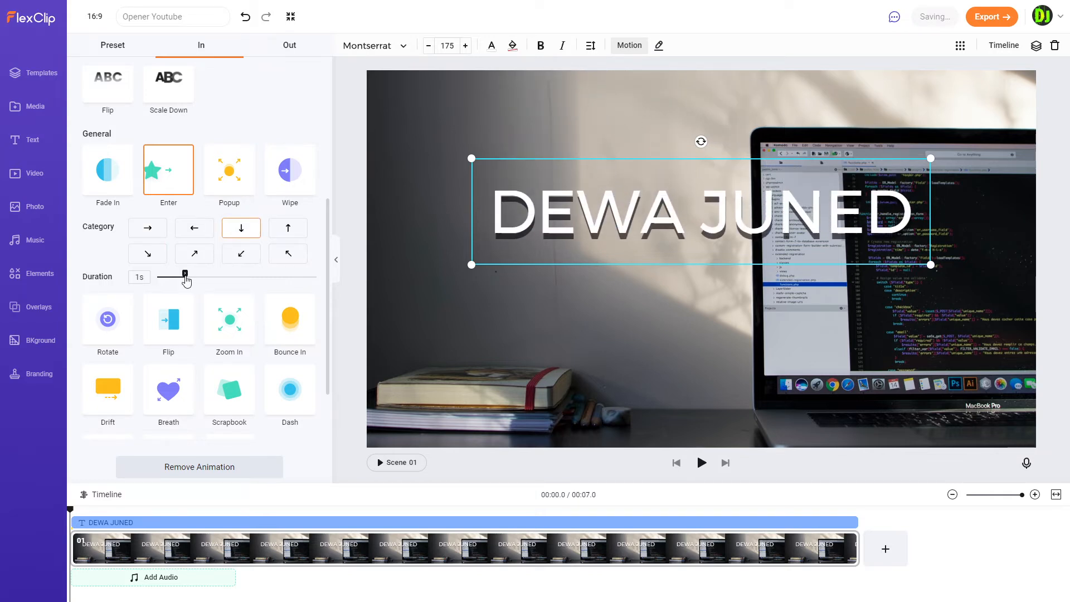
drag(183, 274, 217, 278)
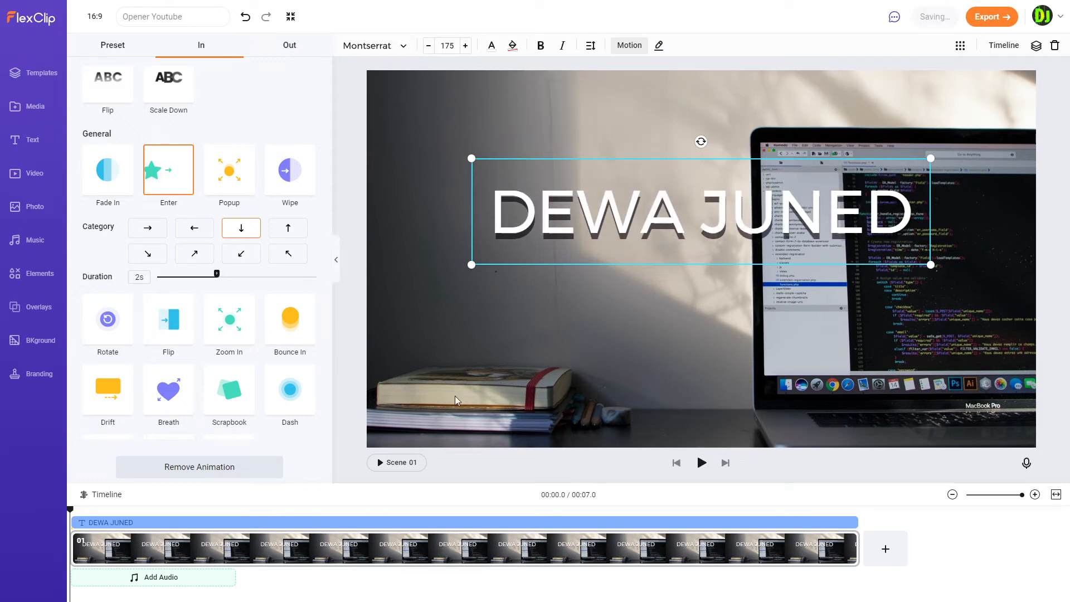
Play scene 01 to preview the title's entrance animation and reselect the title
click(397, 463)
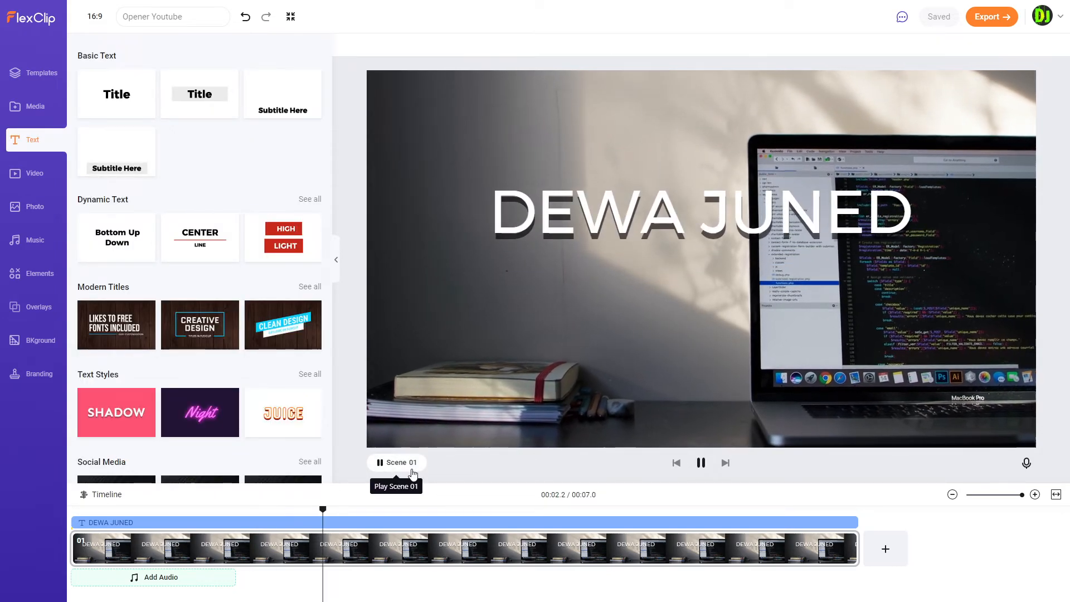
click(413, 473)
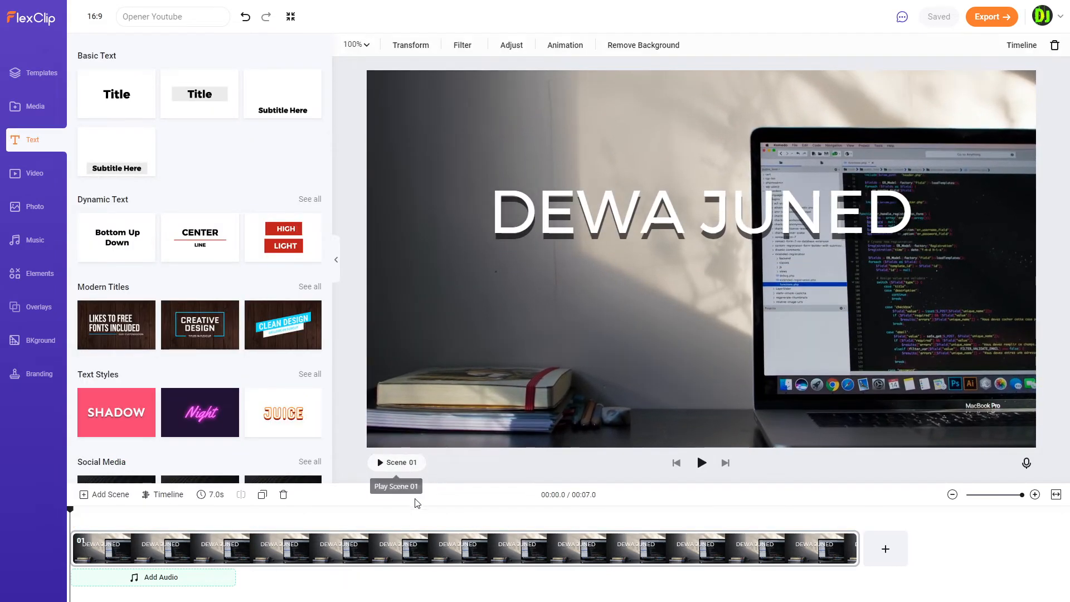
click(417, 464)
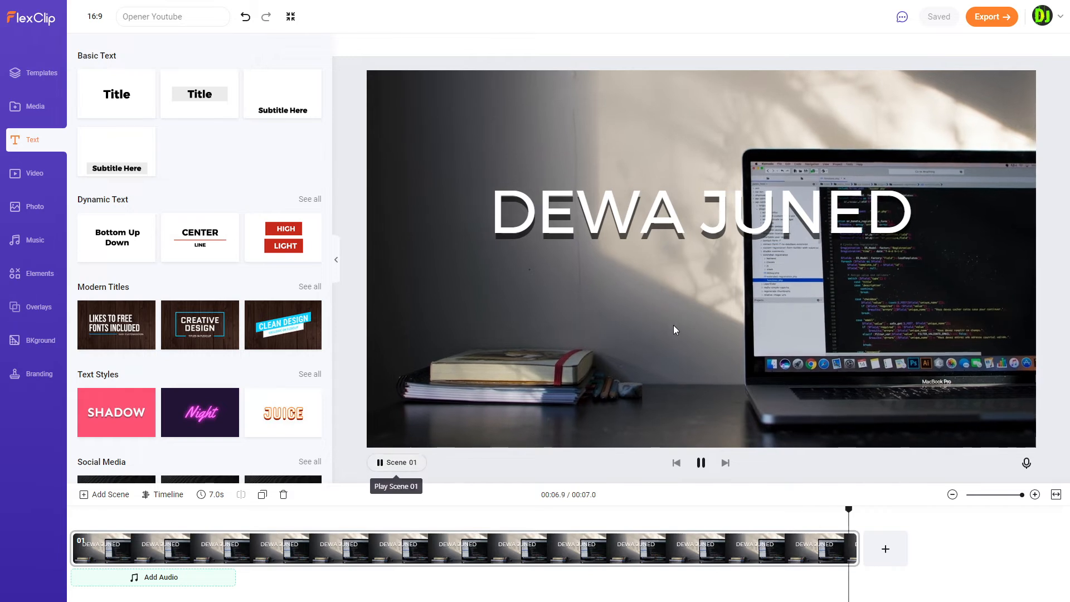
click(580, 230)
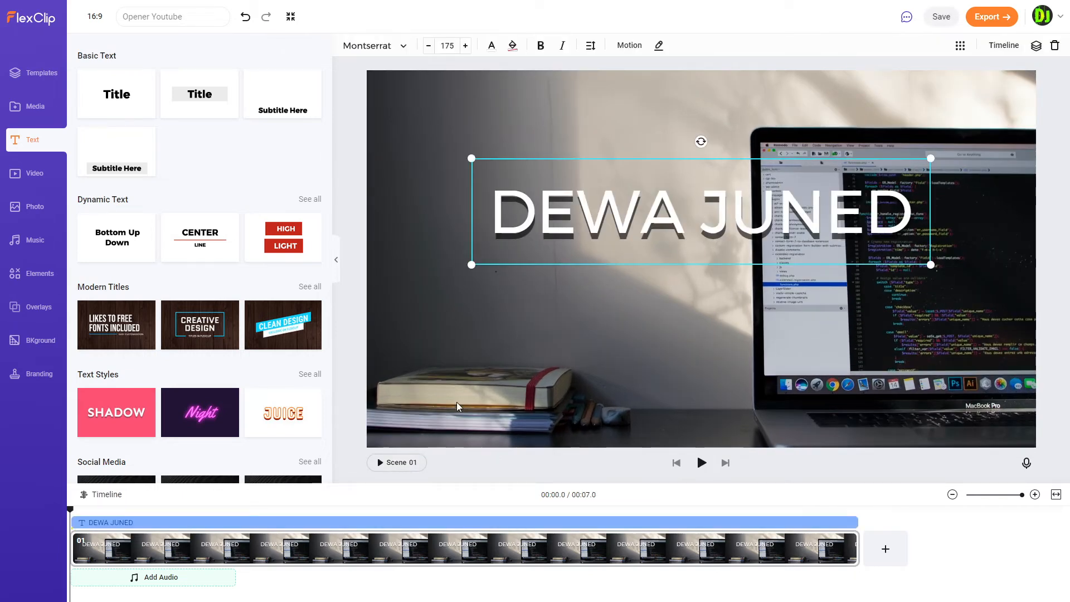
Trim the start of the title's clip on the timeline to 00:00.9
click(98, 523)
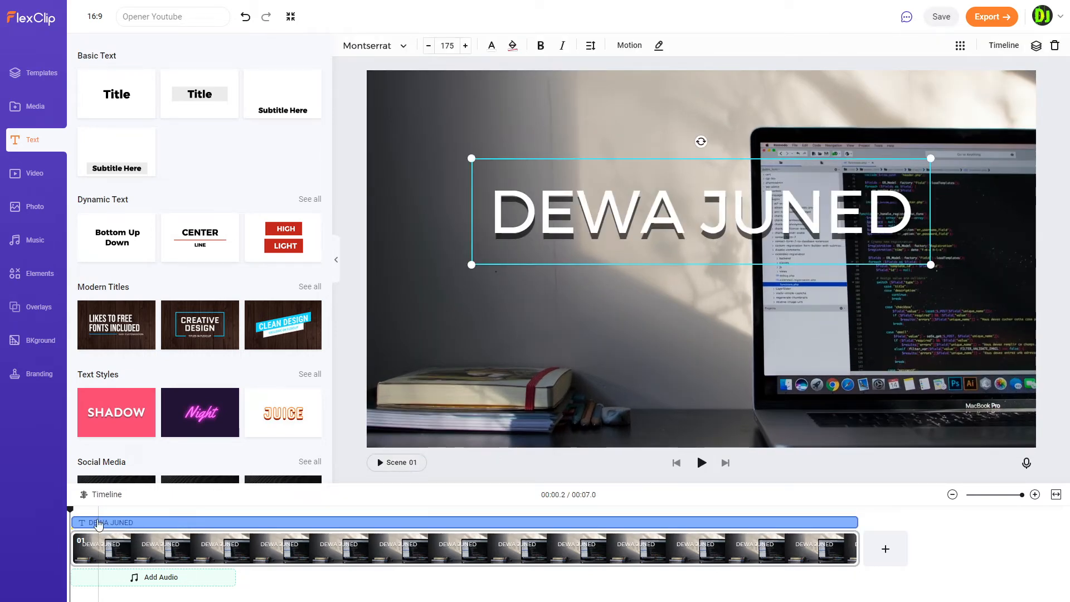
click(79, 523)
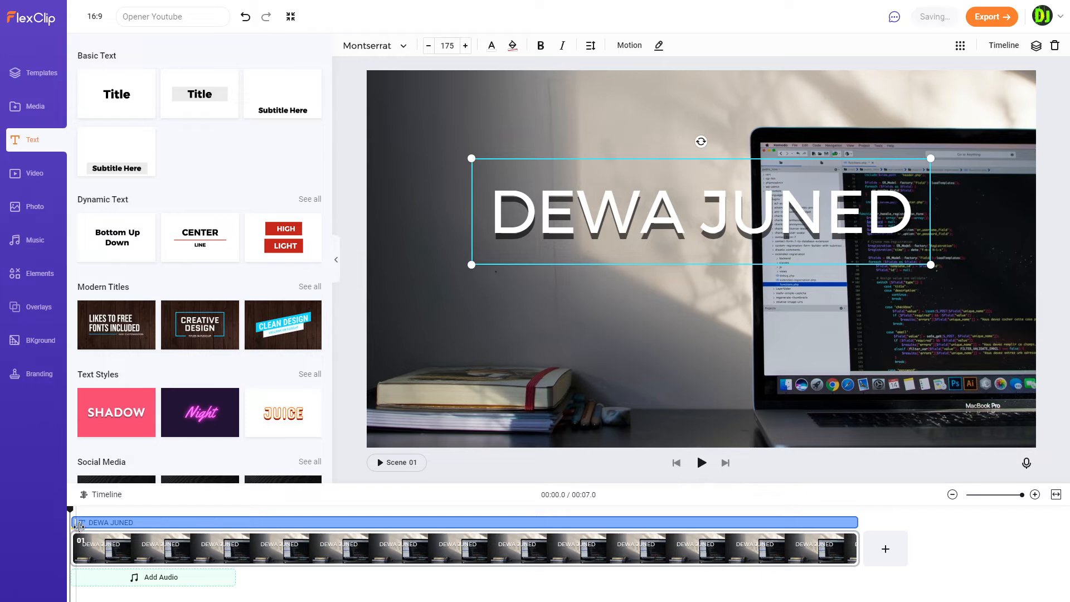
drag(78, 526, 182, 523)
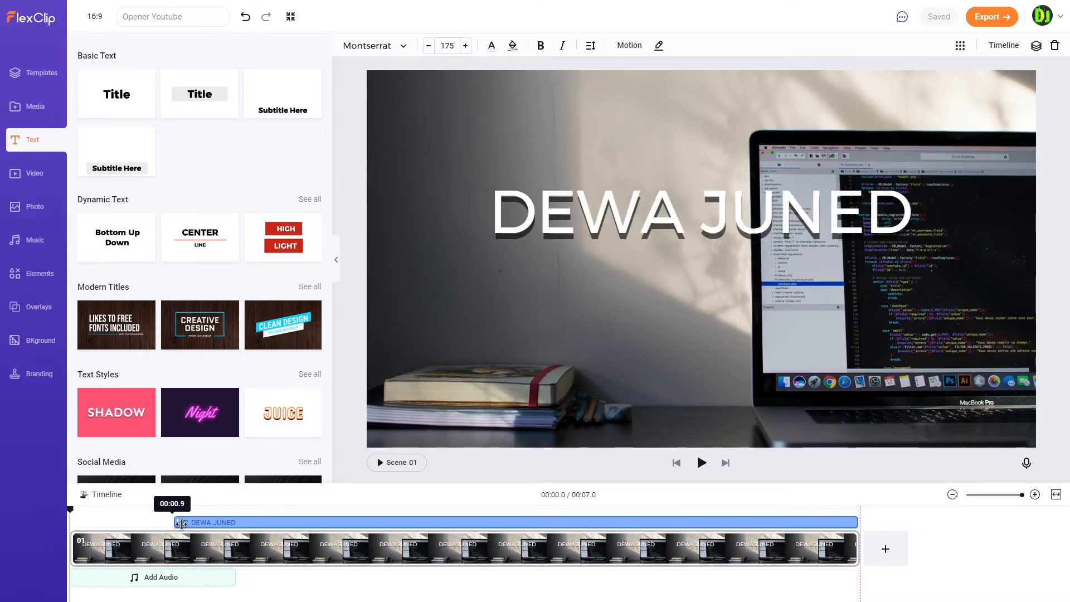
drag(182, 524, 70, 522)
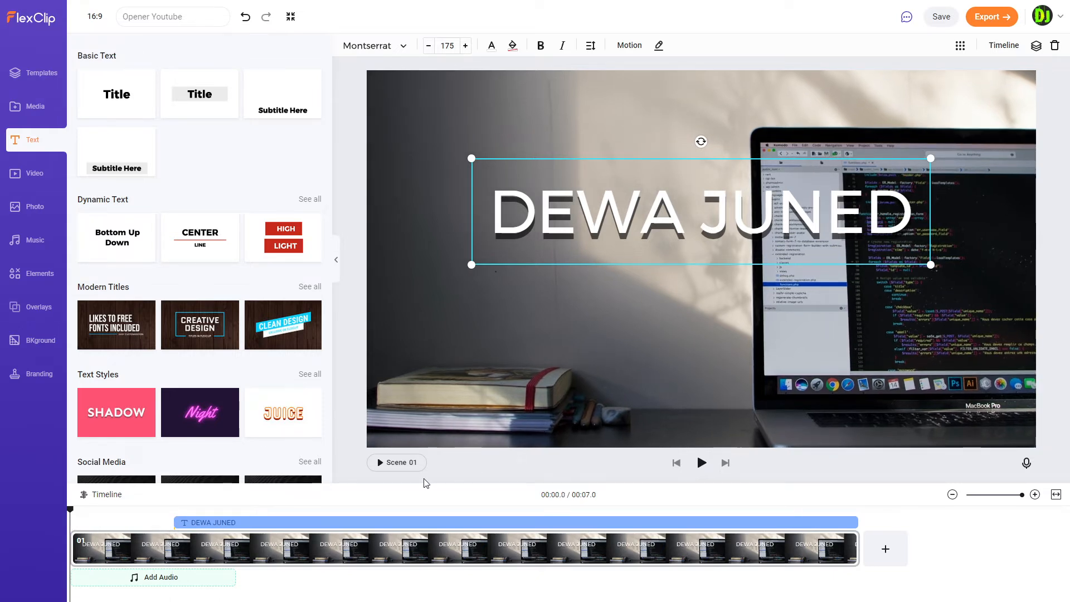
Play scene 01 again to check the title's delayed entrance
click(396, 463)
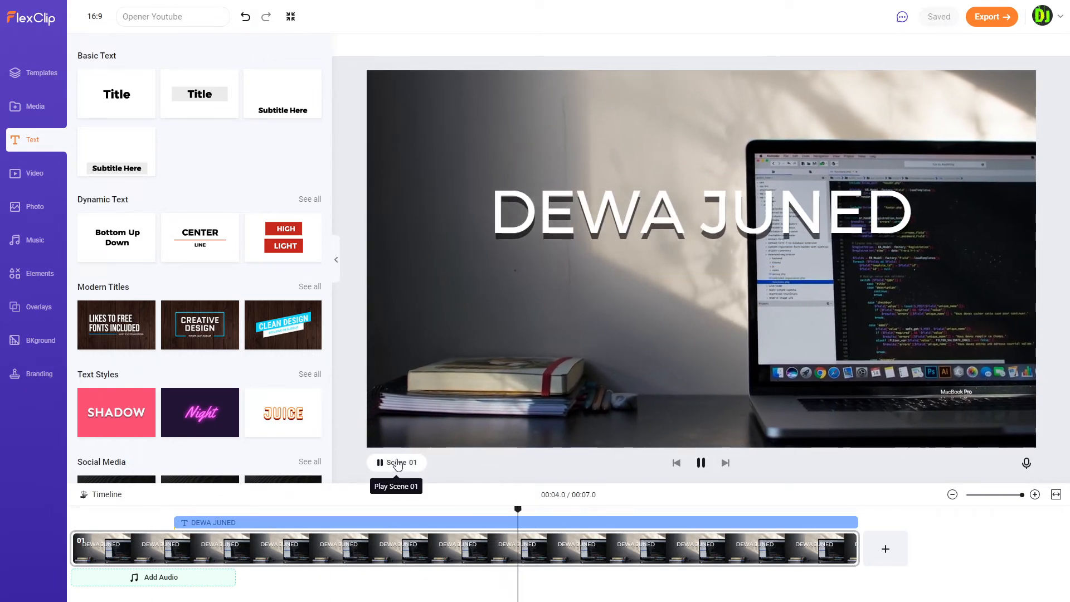
click(300, 515)
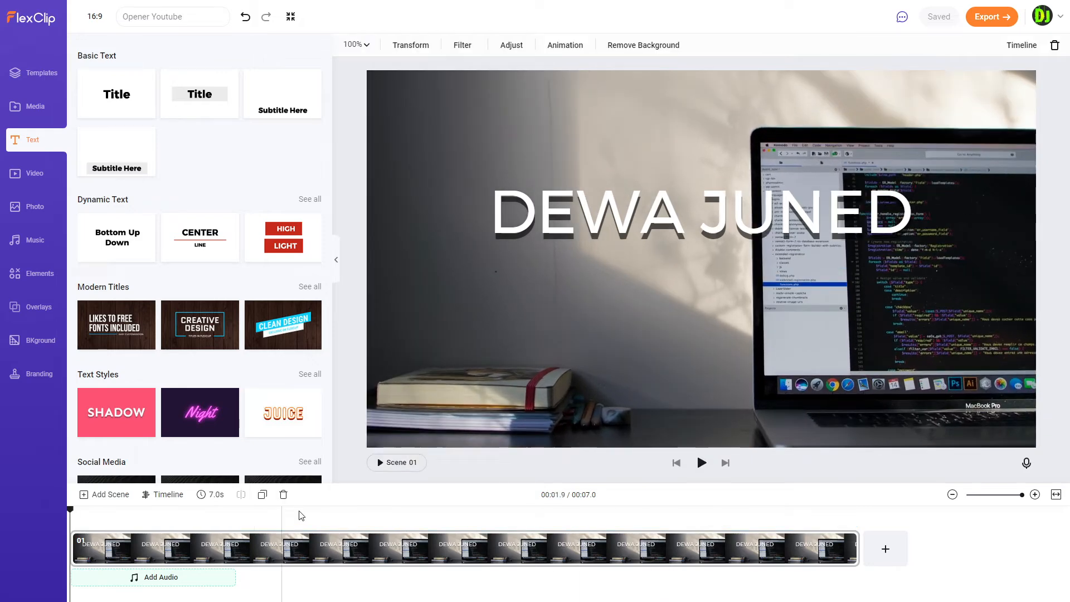
click(410, 463)
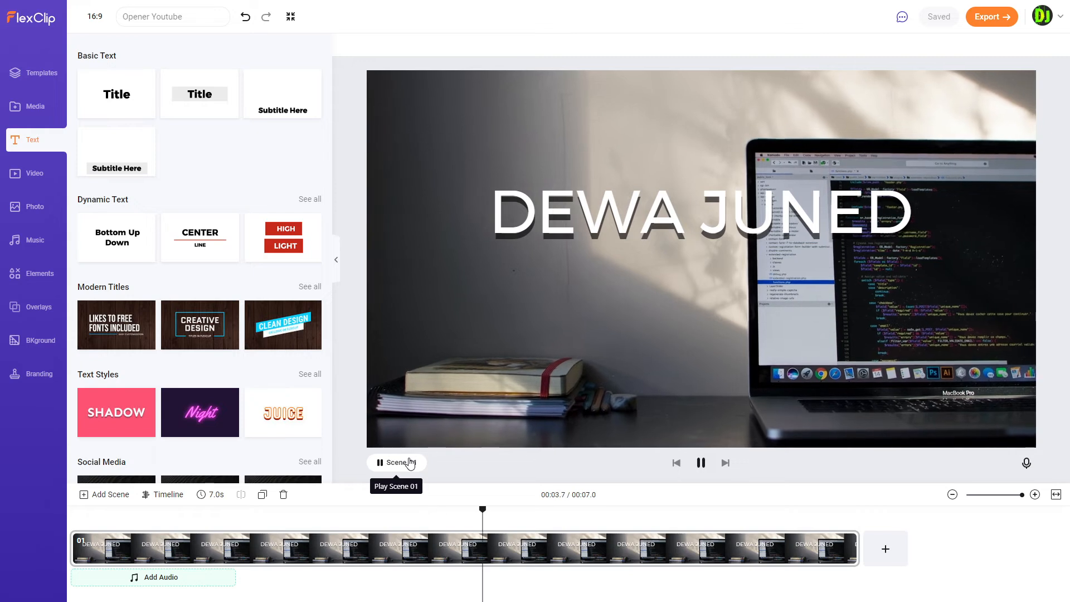
click(362, 513)
click(595, 347)
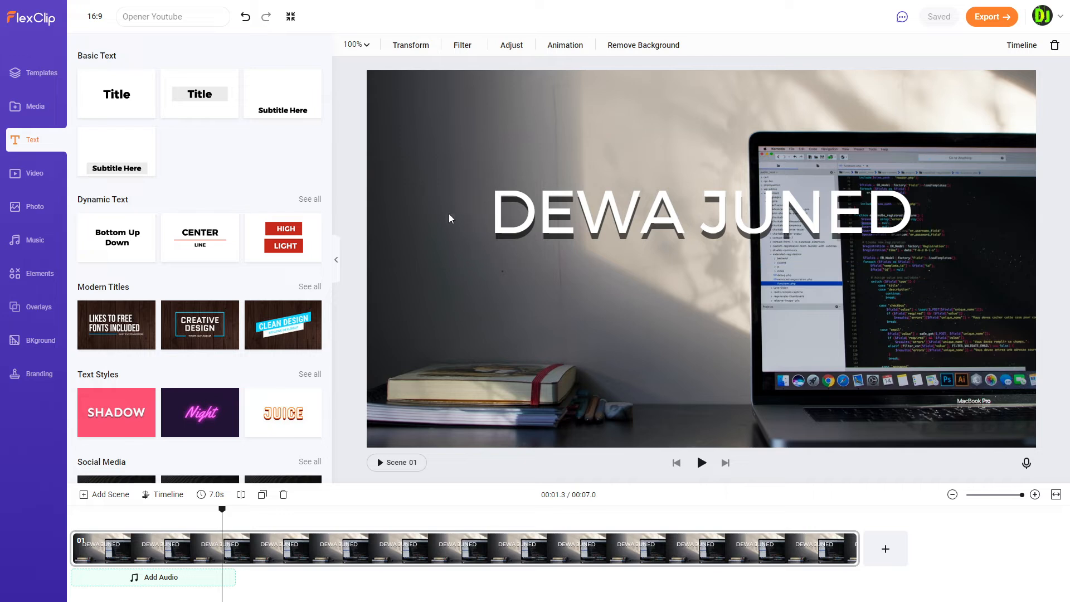
Add a basic title reading "Games | Reviews | Tutorials" and place it just below the main title
click(127, 106)
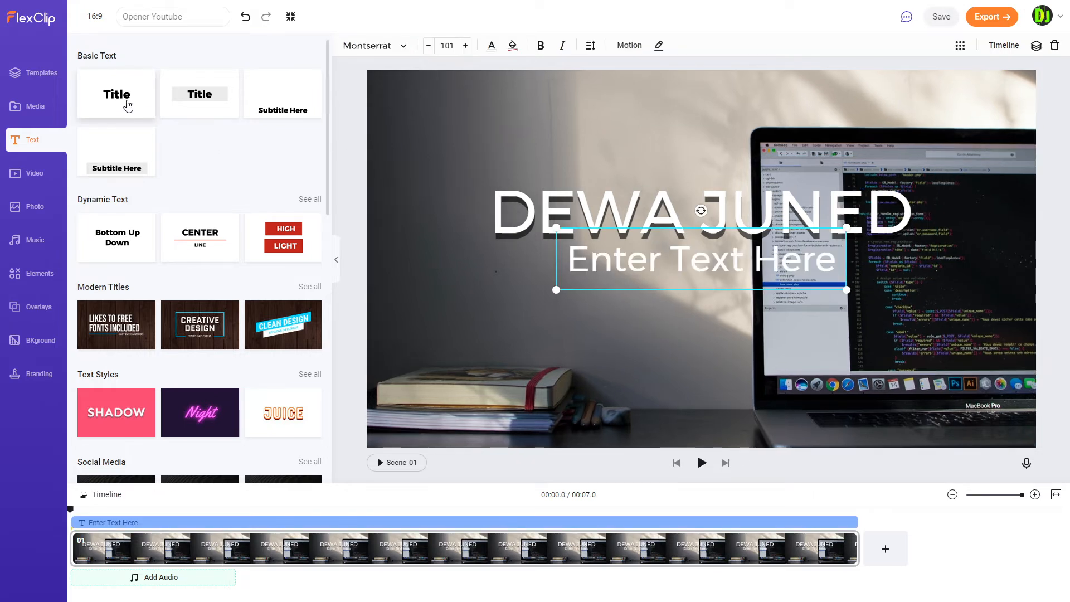
double_click(714, 268)
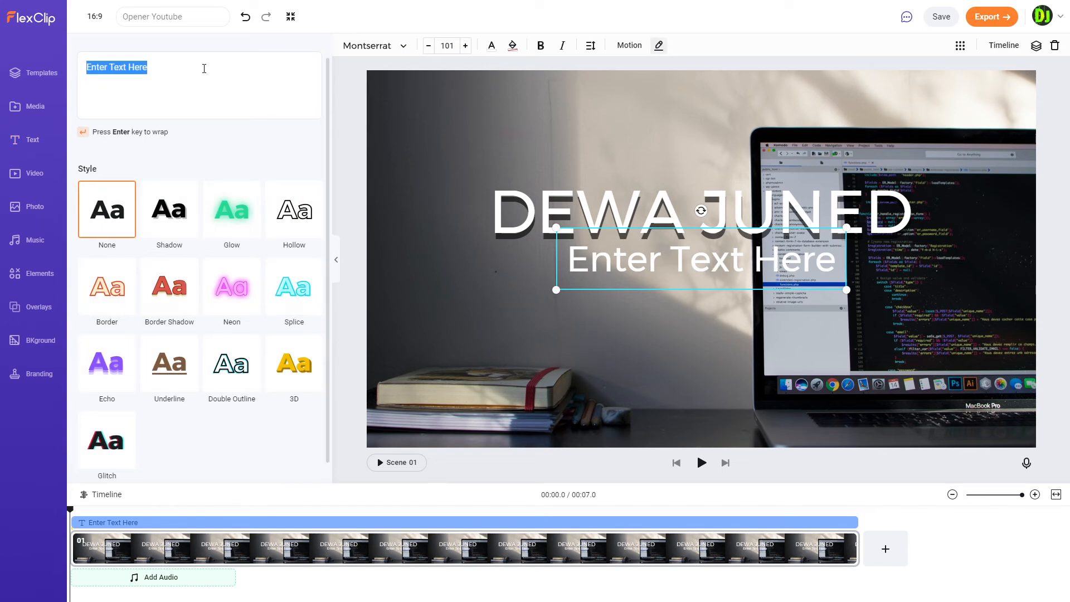
text(Games |)
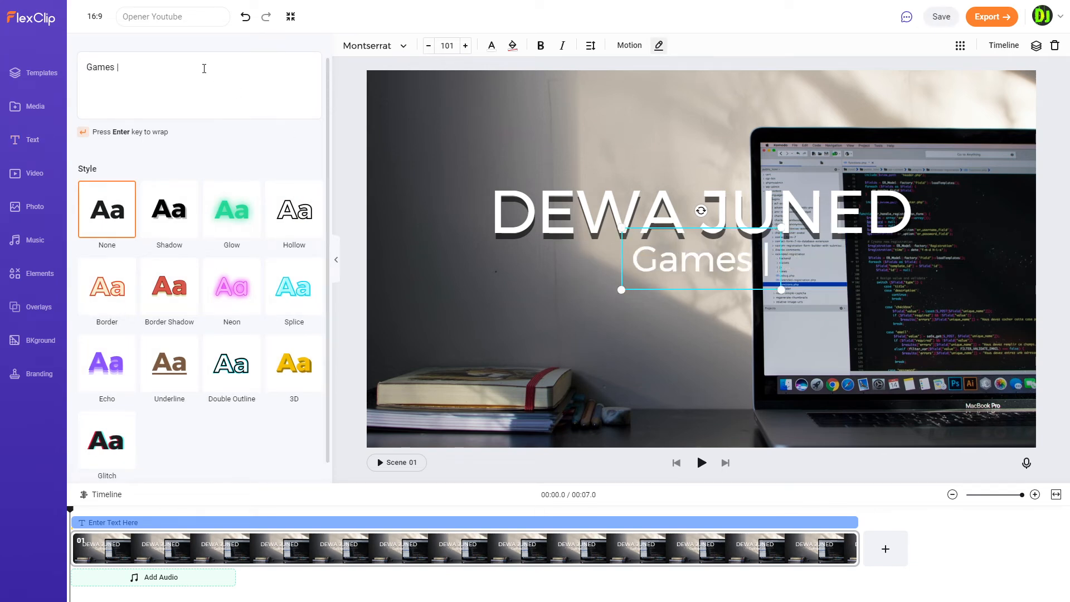
text( Reviews)
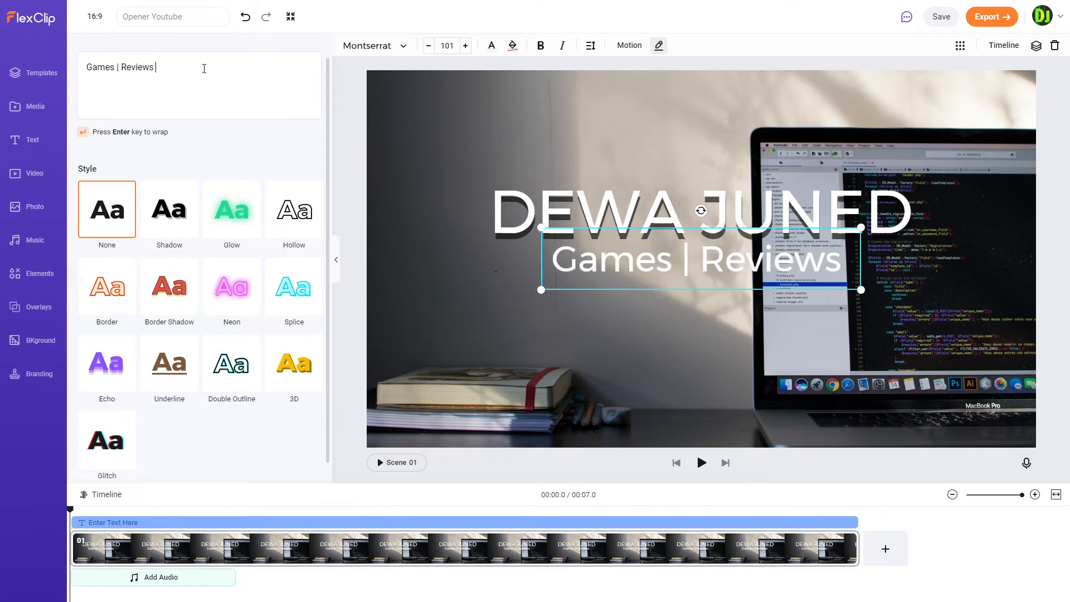
text( | Tutorials)
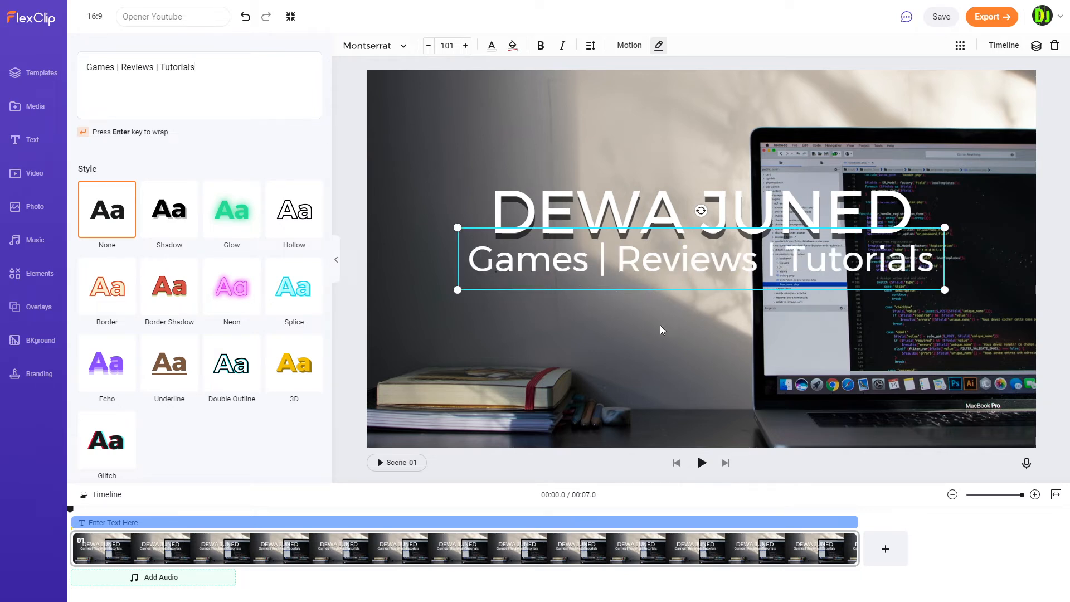
click(682, 269)
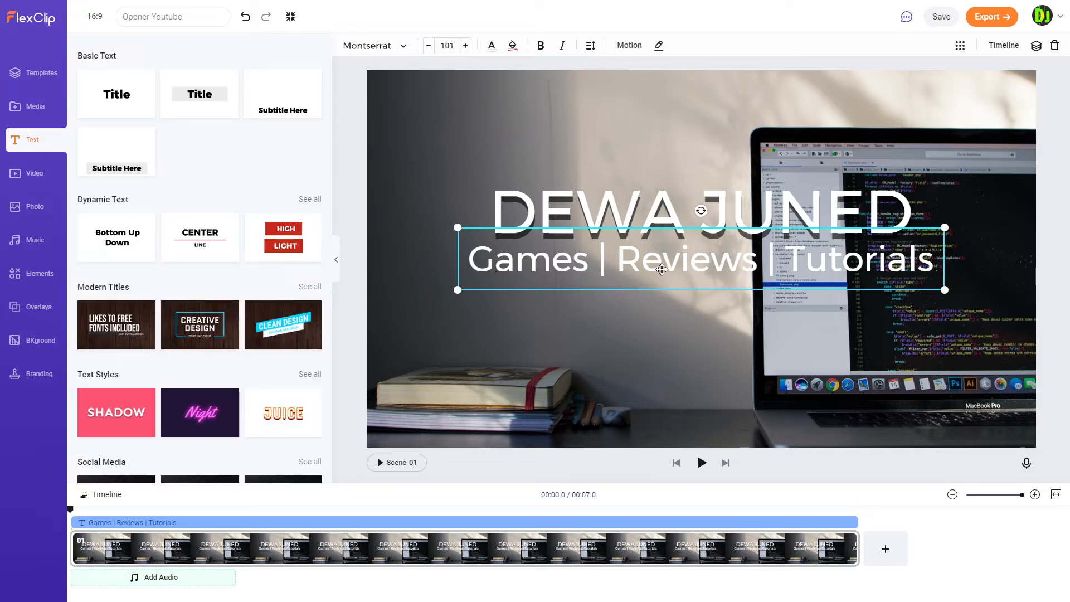
drag(662, 269, 662, 286)
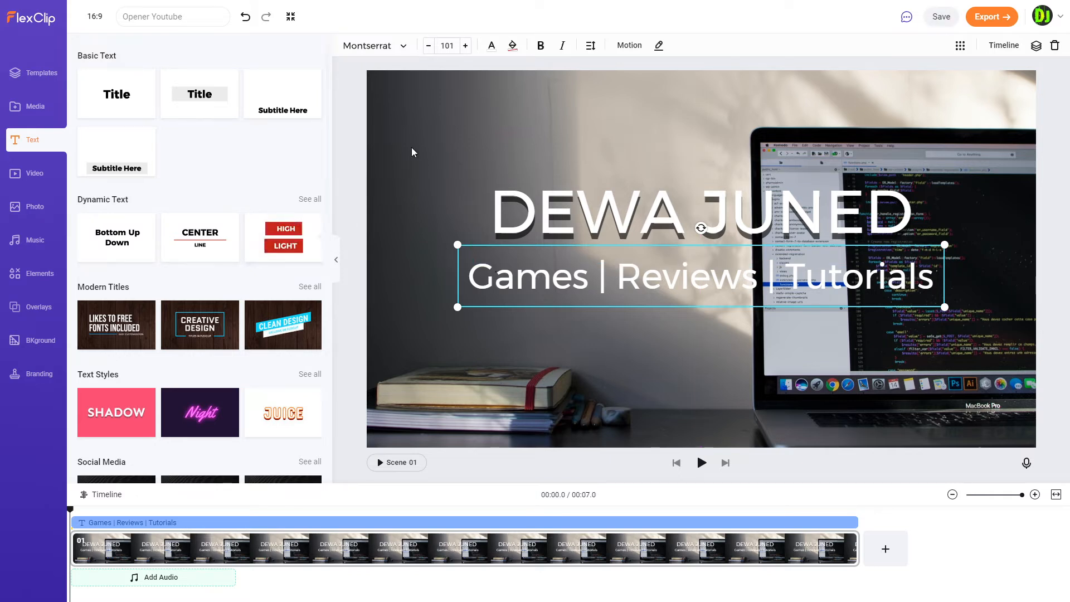
Set the font of the "Games | Reviews | Tutorials" line to Chathura
click(402, 52)
click(245, 292)
scroll(250, 273, up, 3)
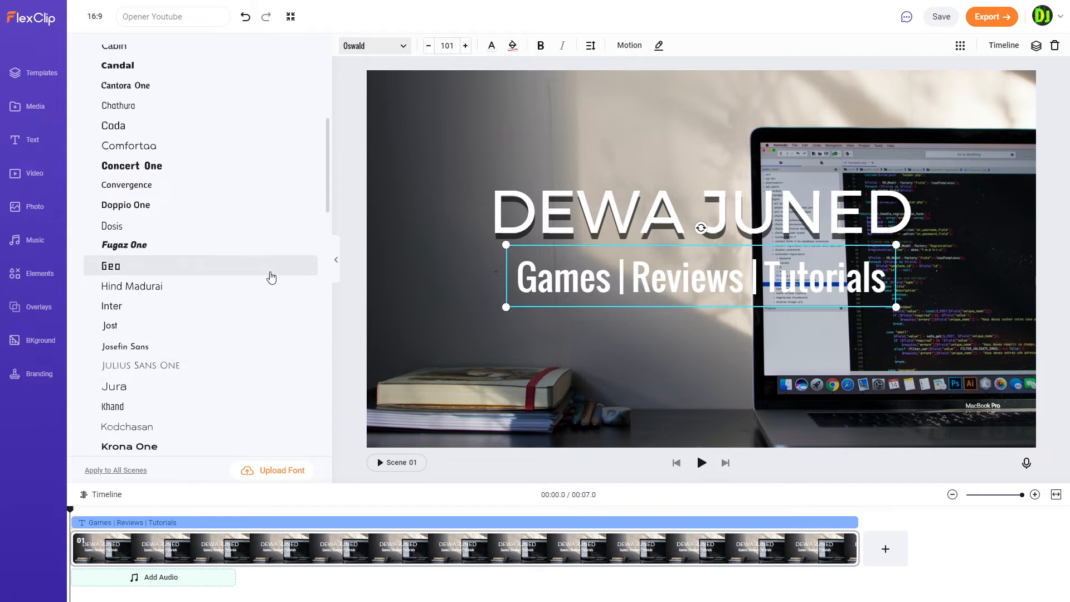
scroll(162, 268, up, 2)
click(143, 205)
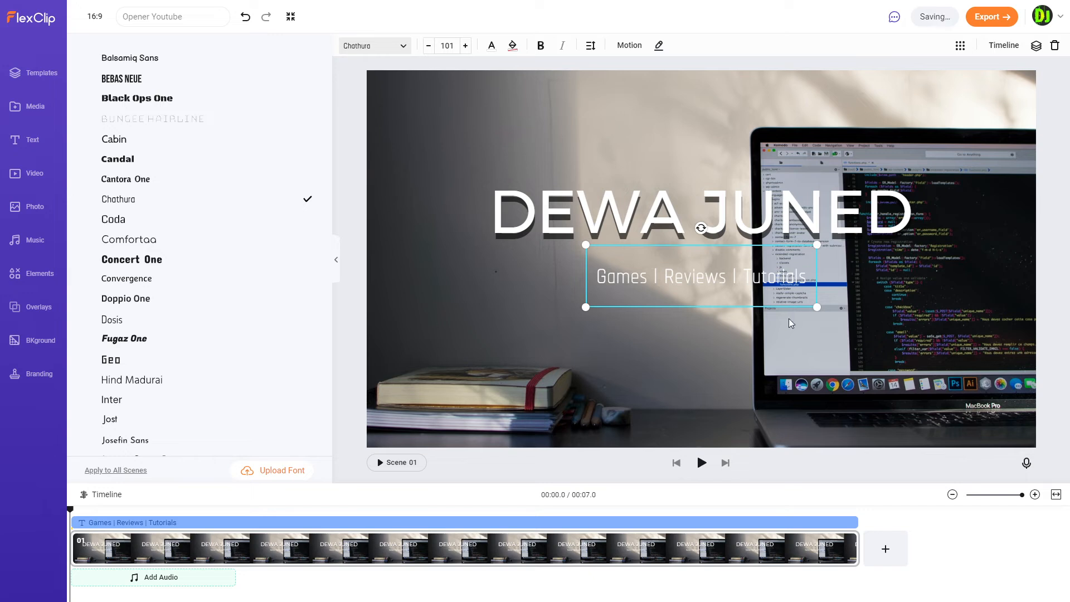
Enlarge the "Games | Reviews | Tutorials" line to font size 123 and center it closely under the main title
mouse_move(714, 283)
mouse_down()
mouse_move(714, 234)
mouse_move(713, 271)
mouse_up()
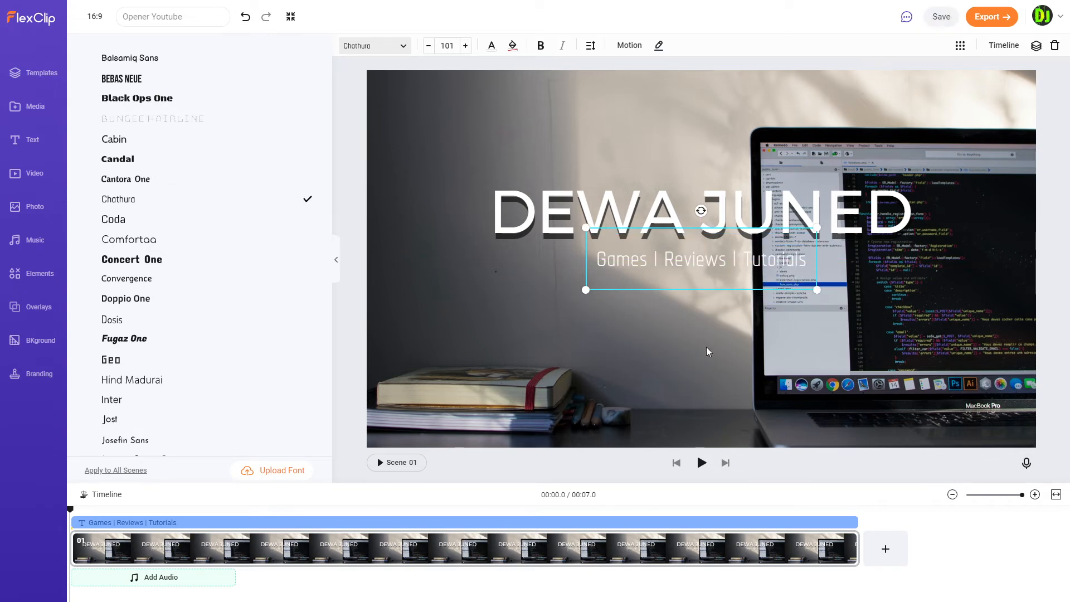
drag(588, 290, 535, 308)
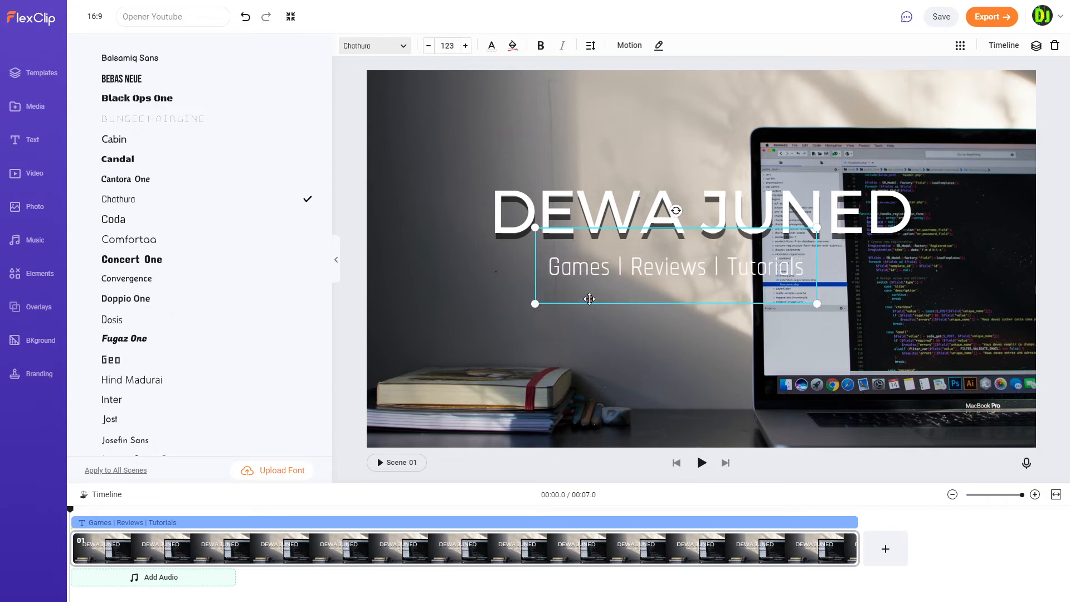
drag(684, 276, 725, 265)
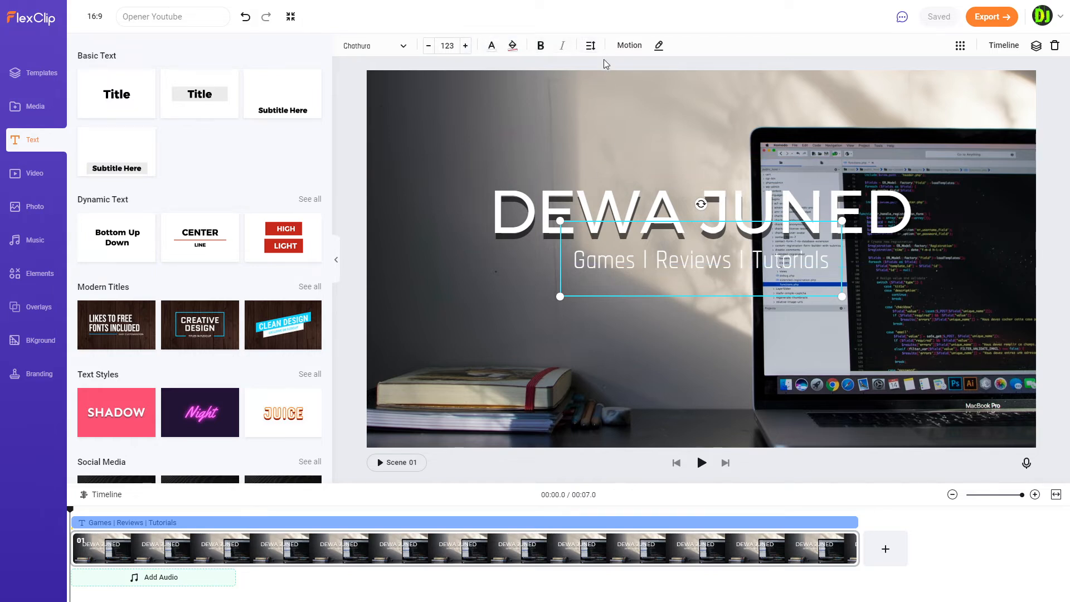
Set the letter spacing of the "Games | Reviews | Tutorials" line to 16 and enlarge it to font size 126, matching the main title's width
click(591, 47)
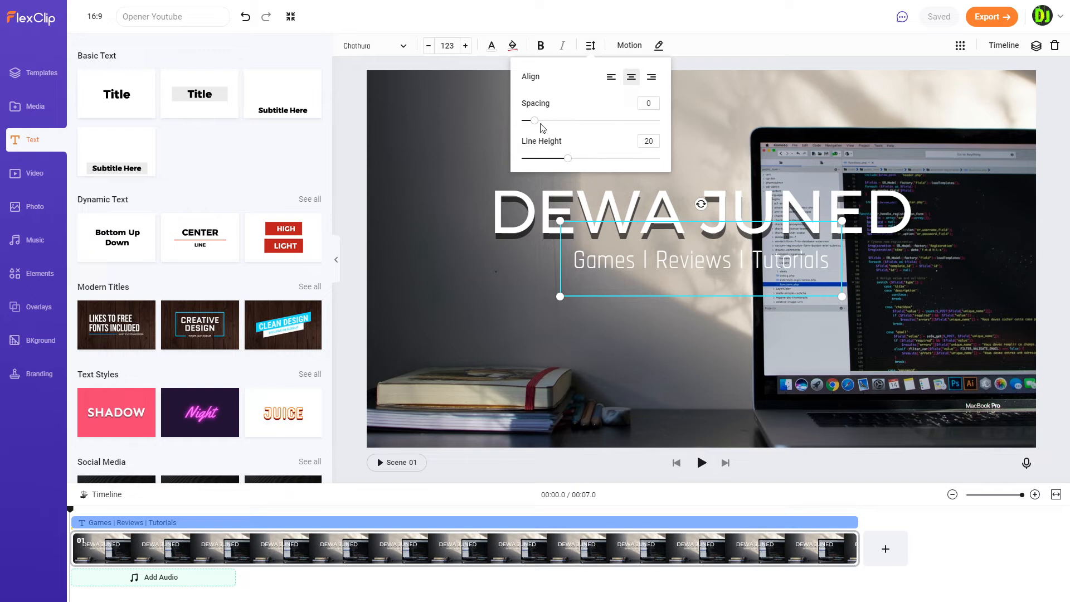
drag(536, 122, 561, 122)
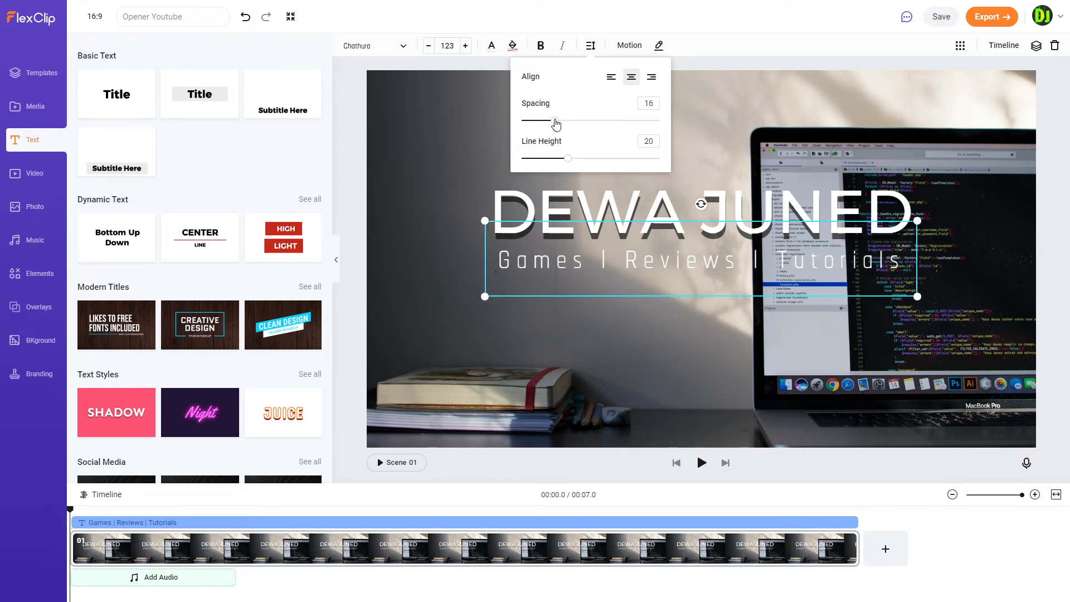
click(707, 309)
click(687, 252)
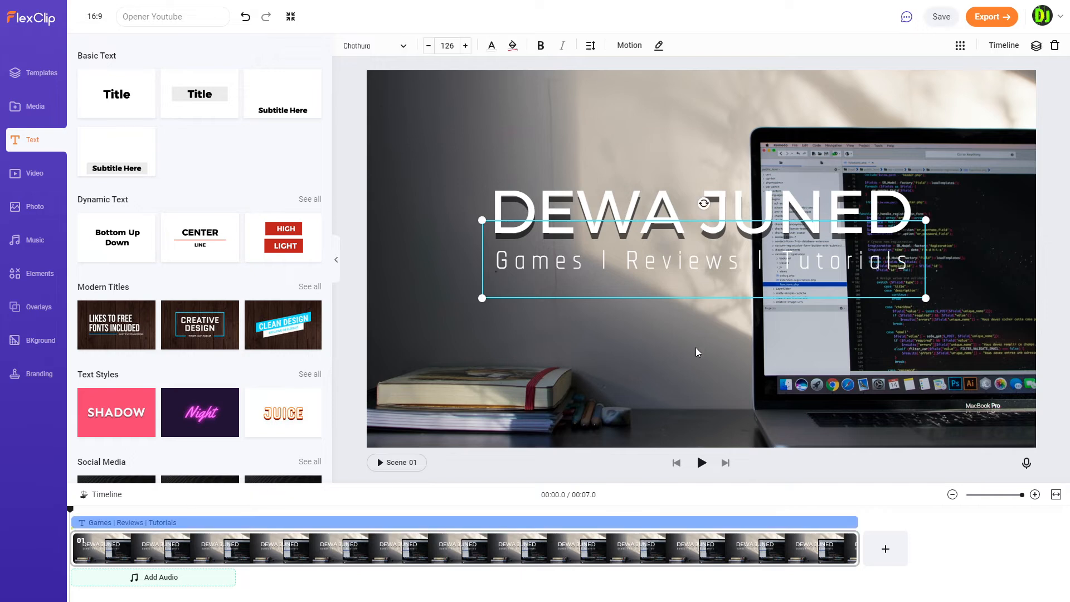
click(696, 346)
click(673, 286)
click(430, 437)
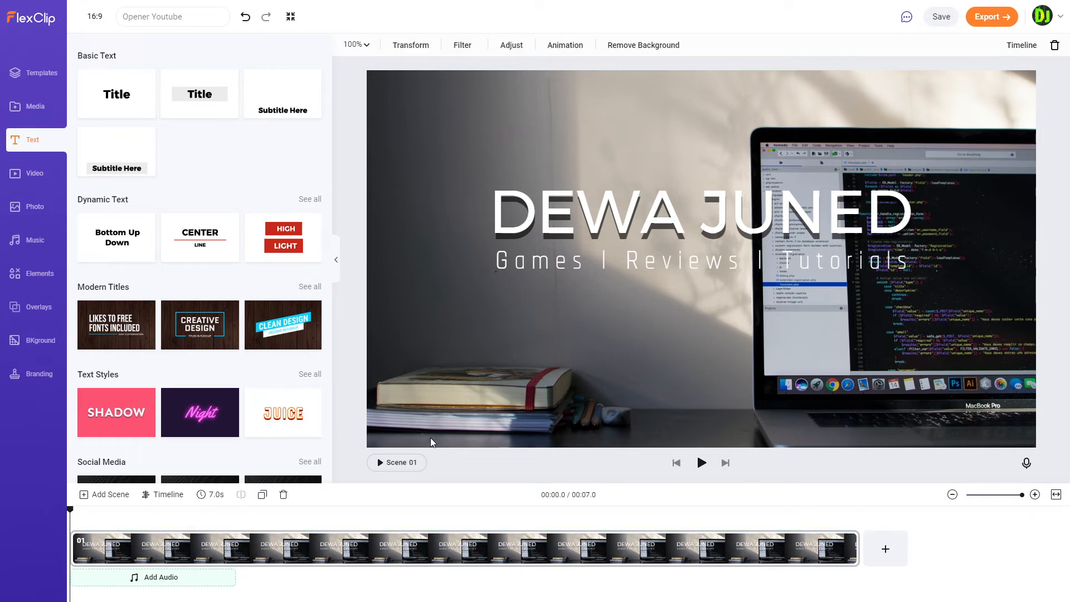
click(412, 464)
Give the "Games | Reviews | Tutorials" line an upward Enter entrance animation with a duration of 0.8 s
click(660, 276)
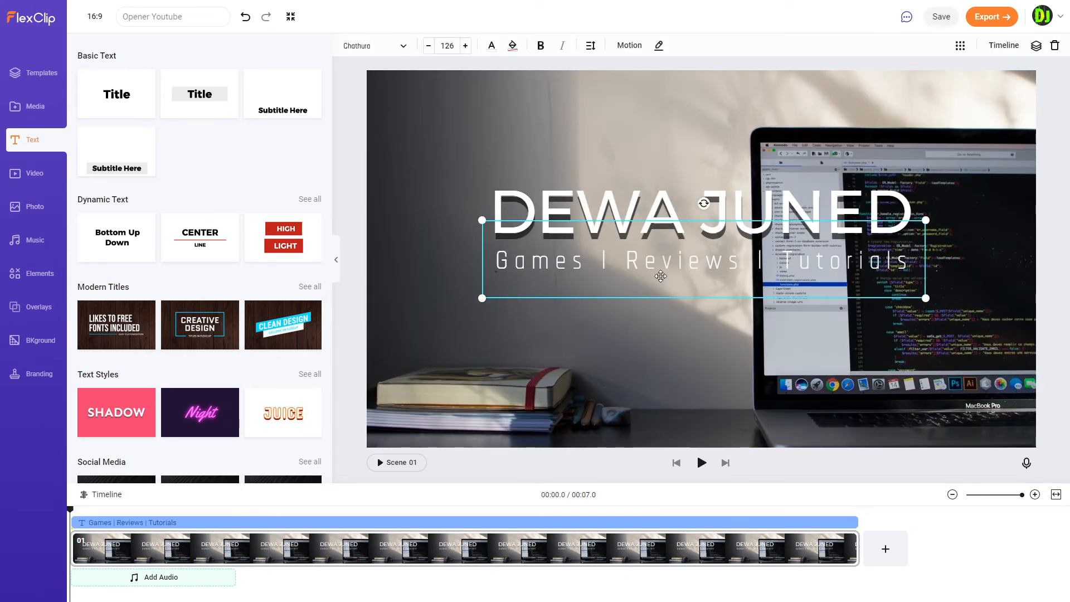
click(628, 45)
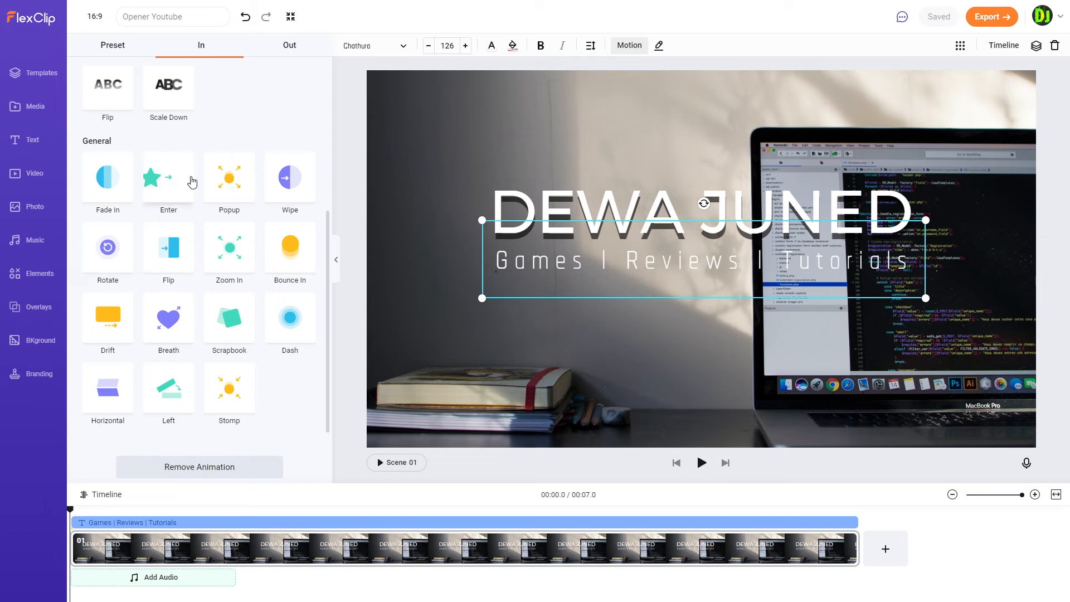
click(181, 194)
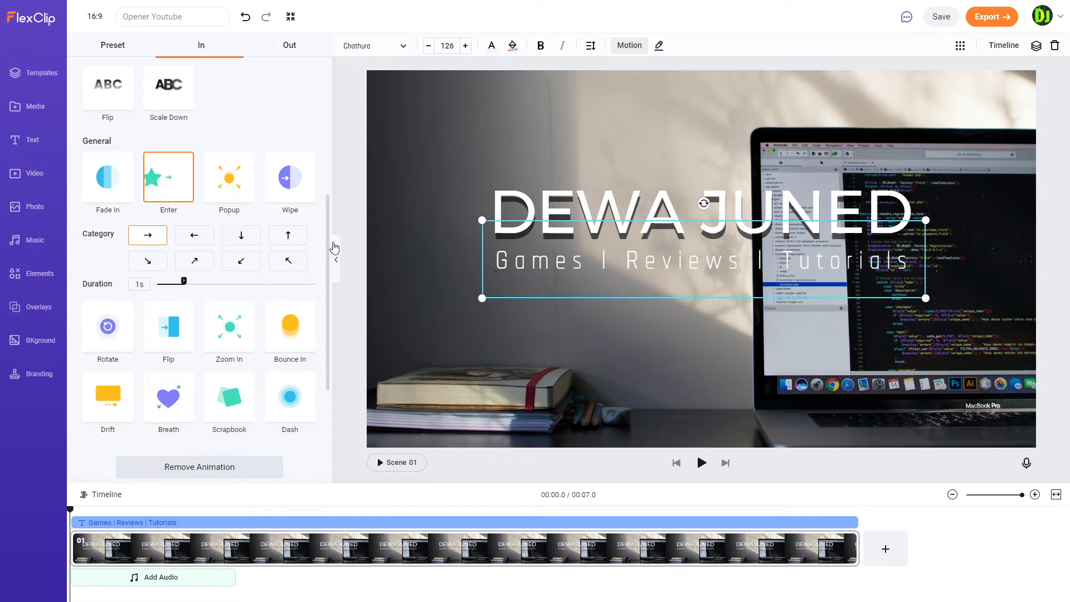
click(288, 238)
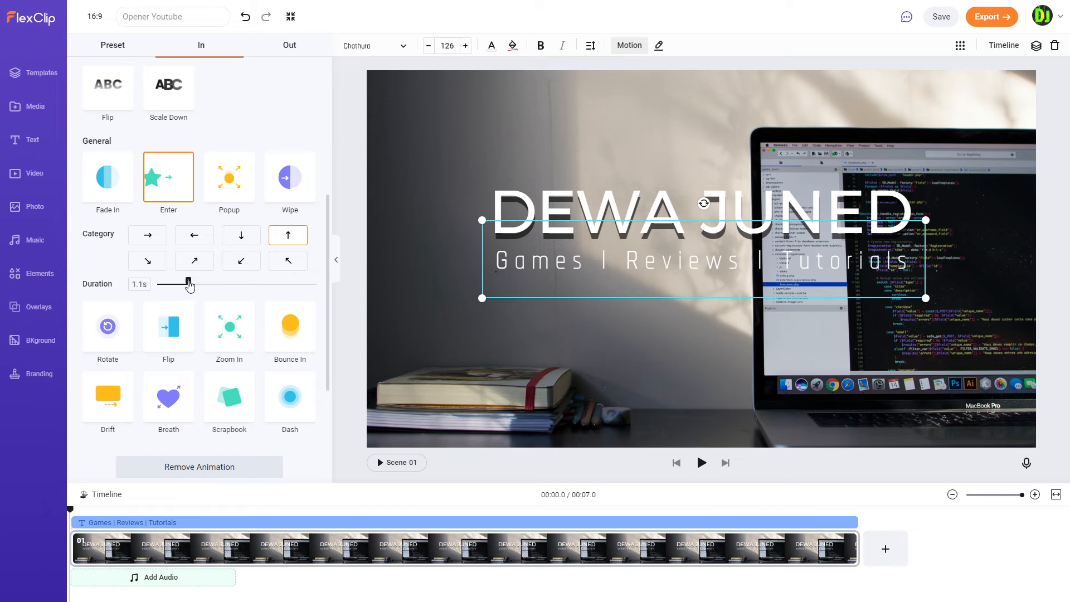
drag(189, 285, 193, 286)
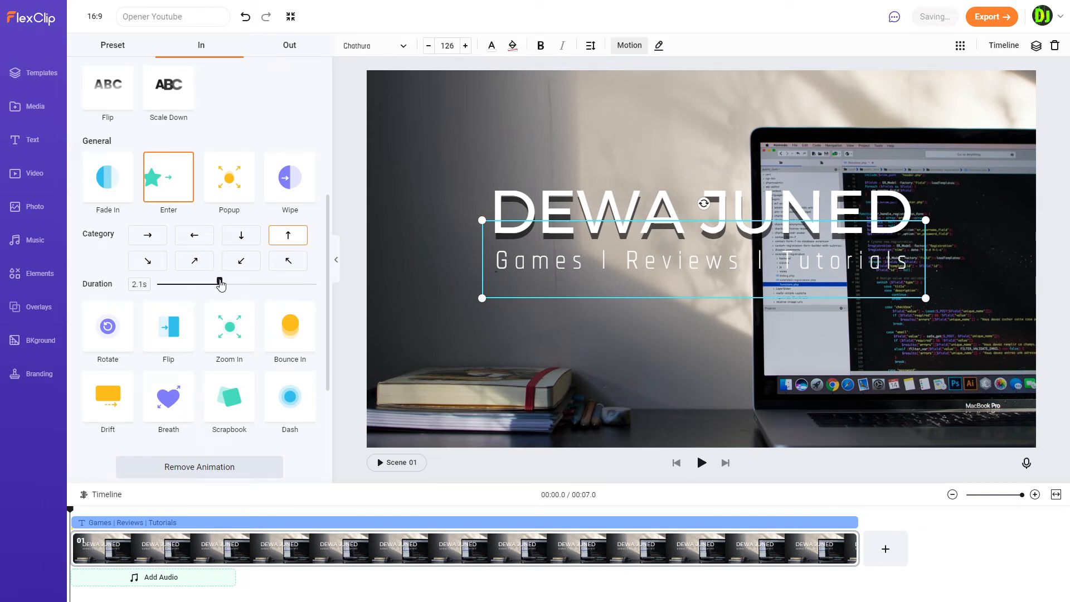
drag(218, 286, 234, 286)
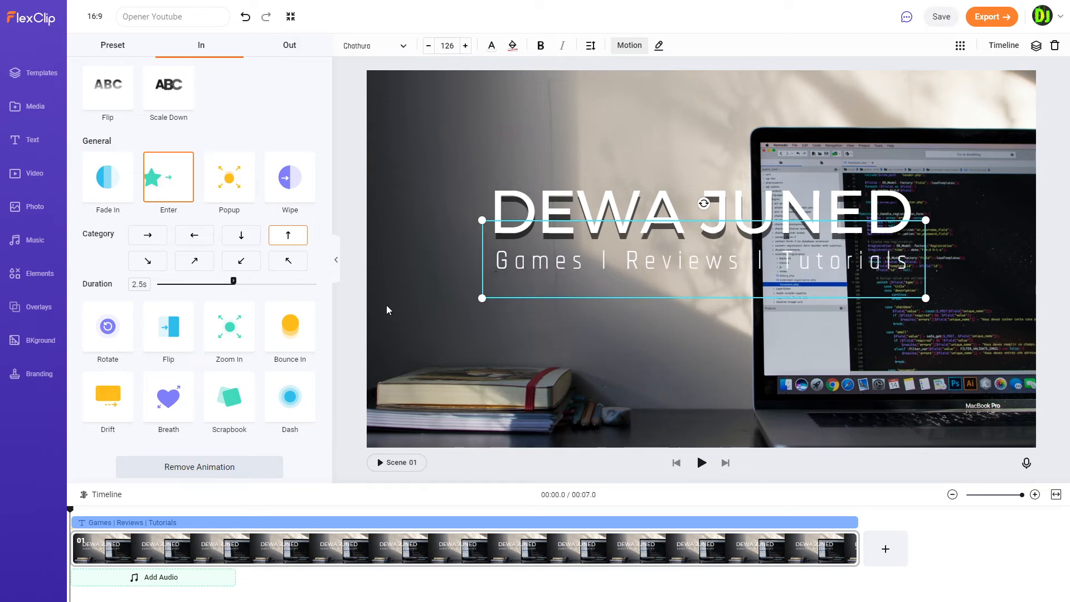
drag(232, 288, 175, 285)
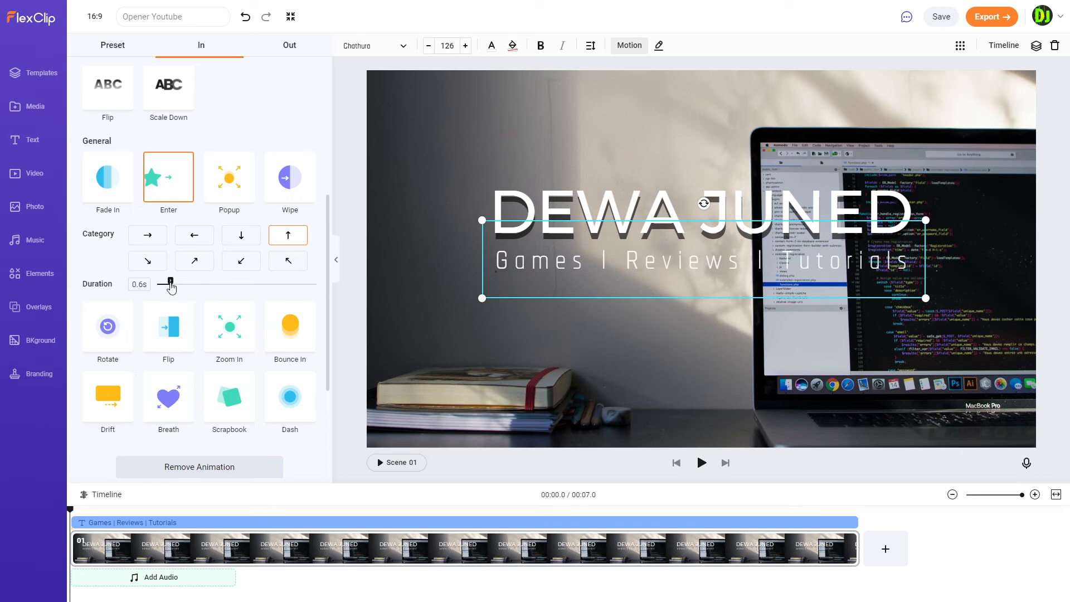
drag(176, 287, 179, 287)
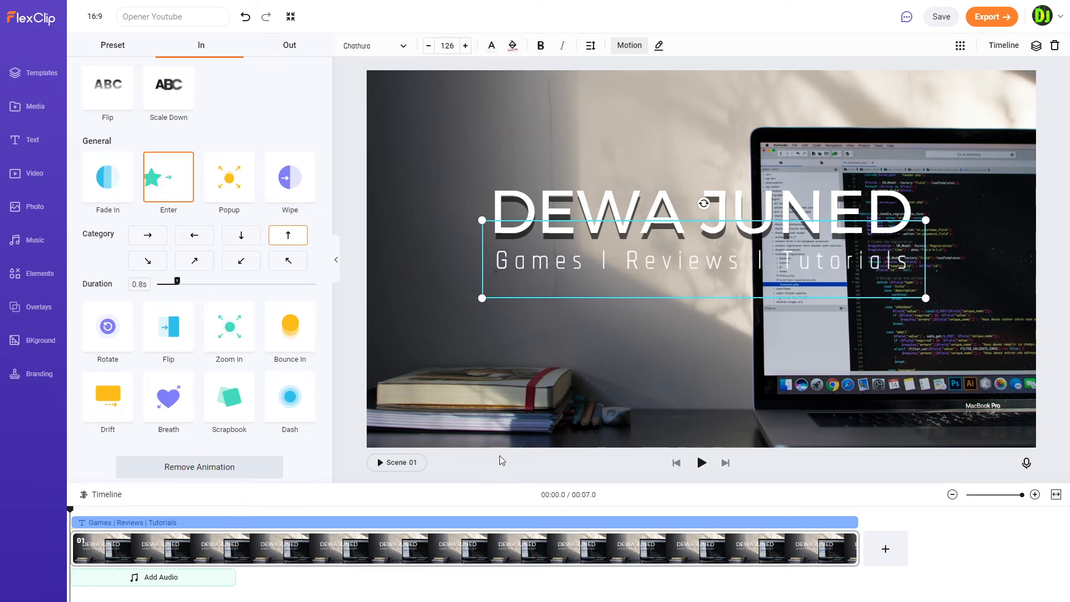
Delay the start of the "Games | Reviews | Tutorials" line to about 2 seconds into the scene and play scene 01
click(562, 204)
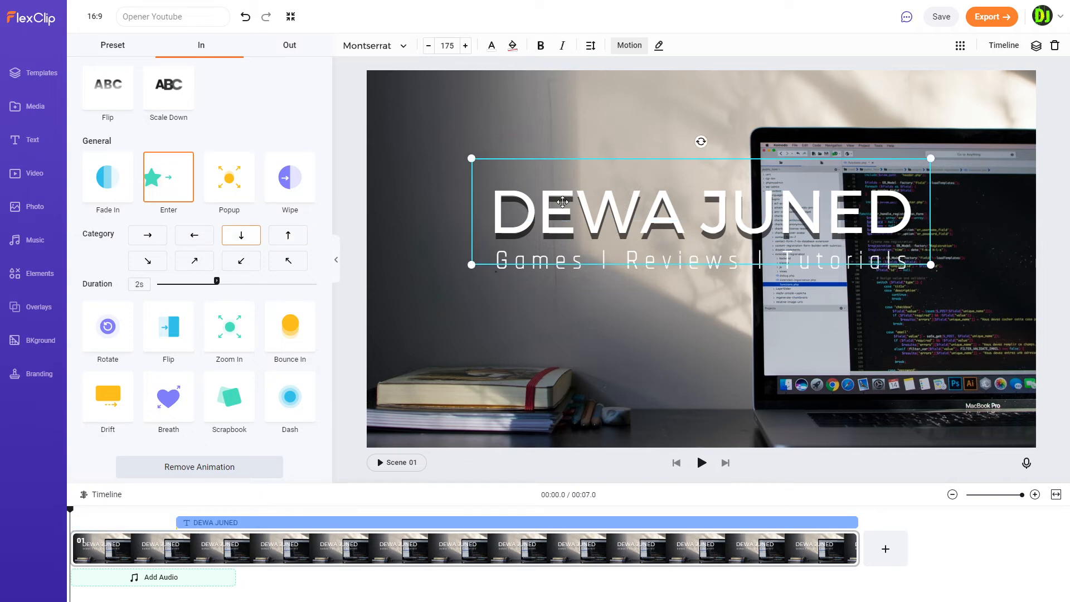
click(567, 293)
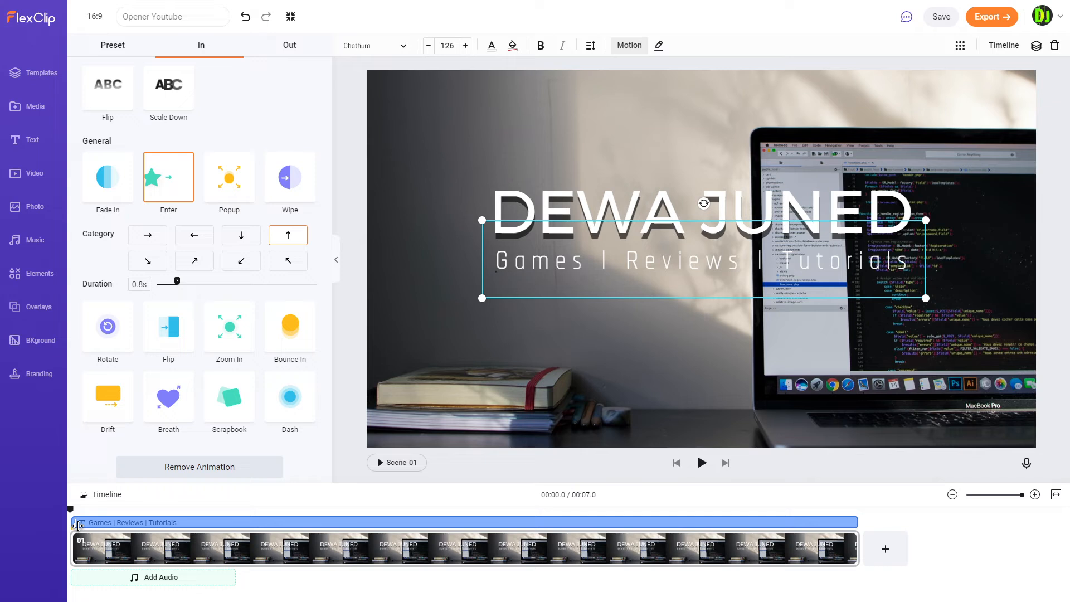
drag(78, 524, 301, 523)
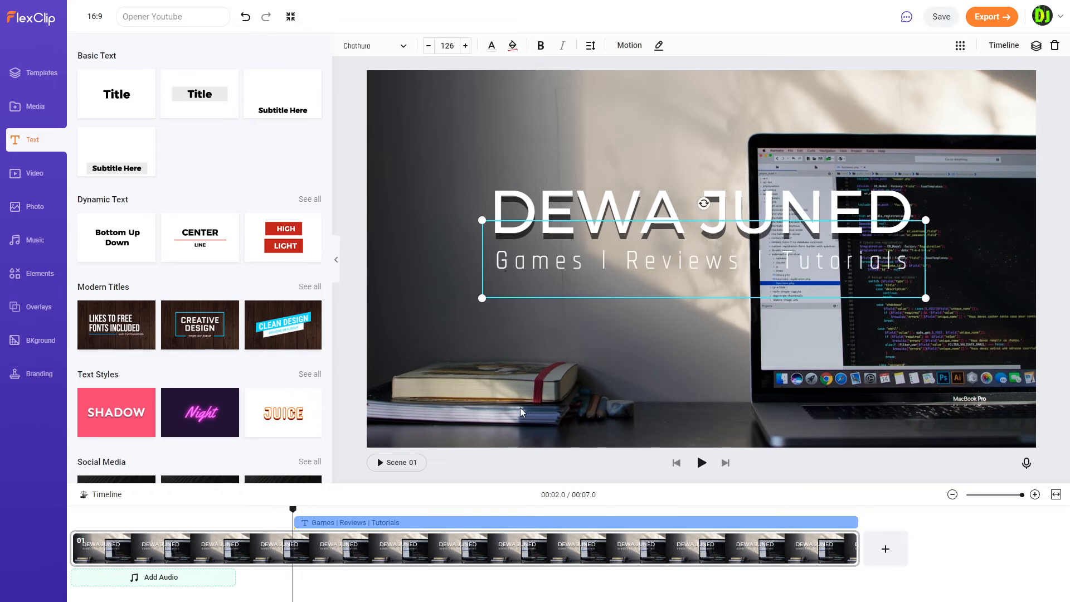
click(409, 462)
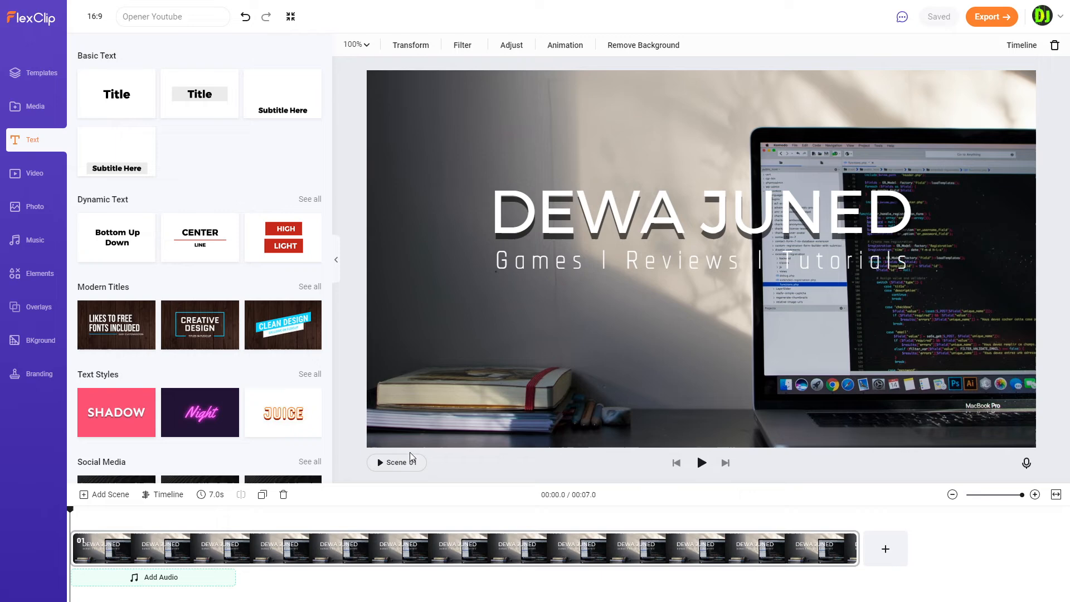
click(405, 462)
Apply a black Shadow style to the "Games | Reviews | Tutorials" line with blur 3, opacity 100, offset 6 and direction 0, and play the scene
click(649, 278)
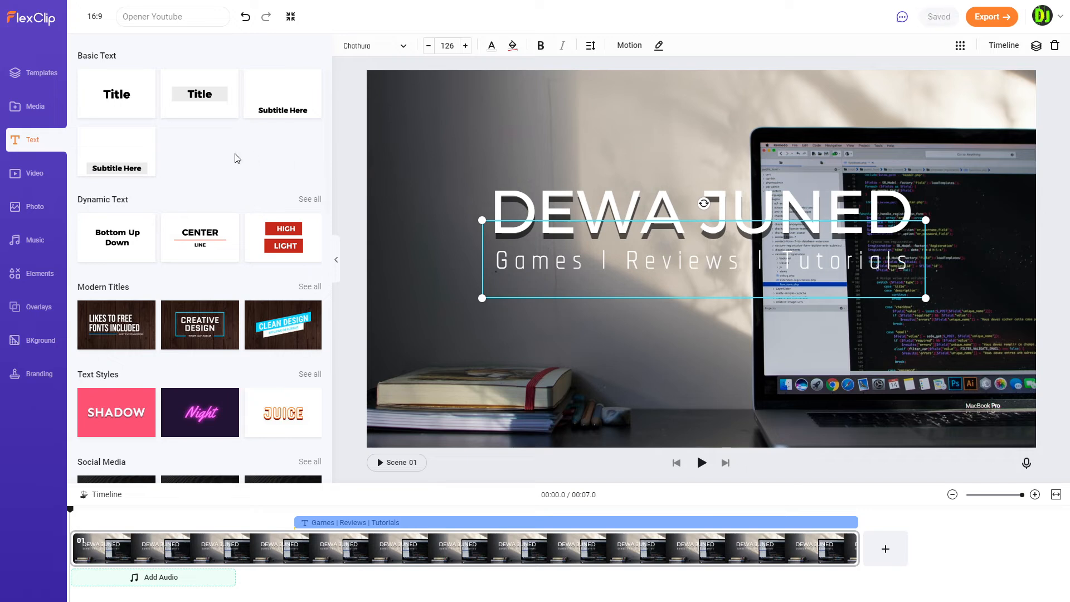
click(685, 270)
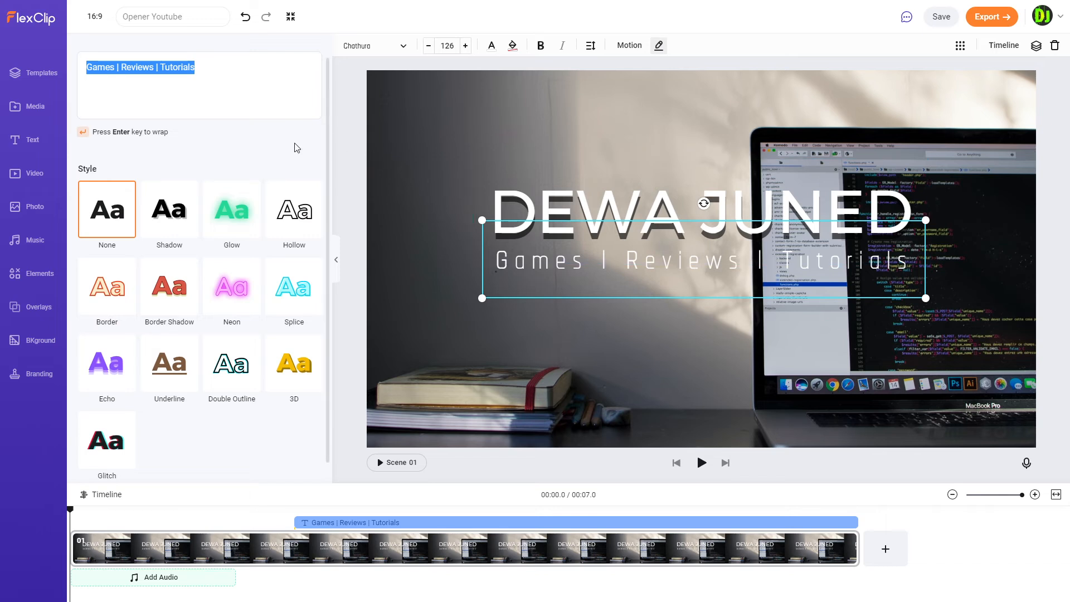
click(241, 221)
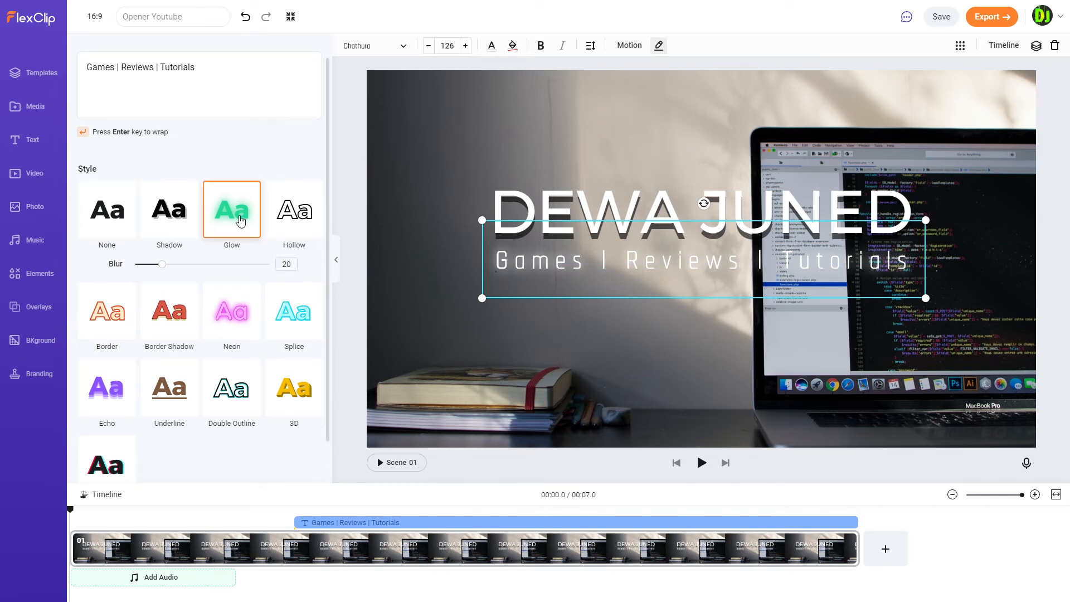
click(178, 225)
drag(234, 312, 273, 316)
drag(162, 331, 143, 334)
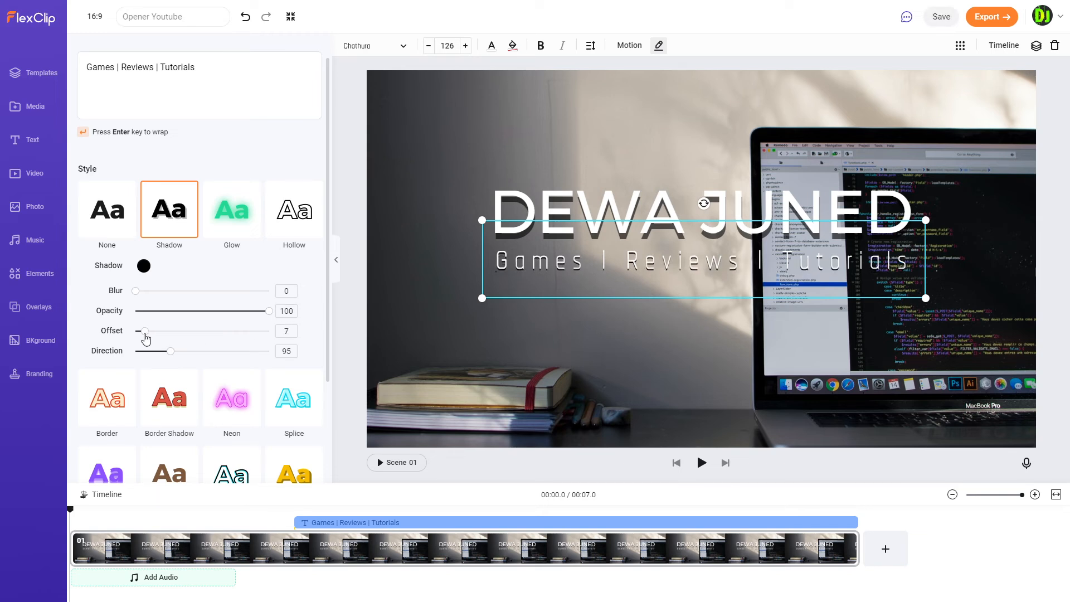
drag(172, 359, 131, 358)
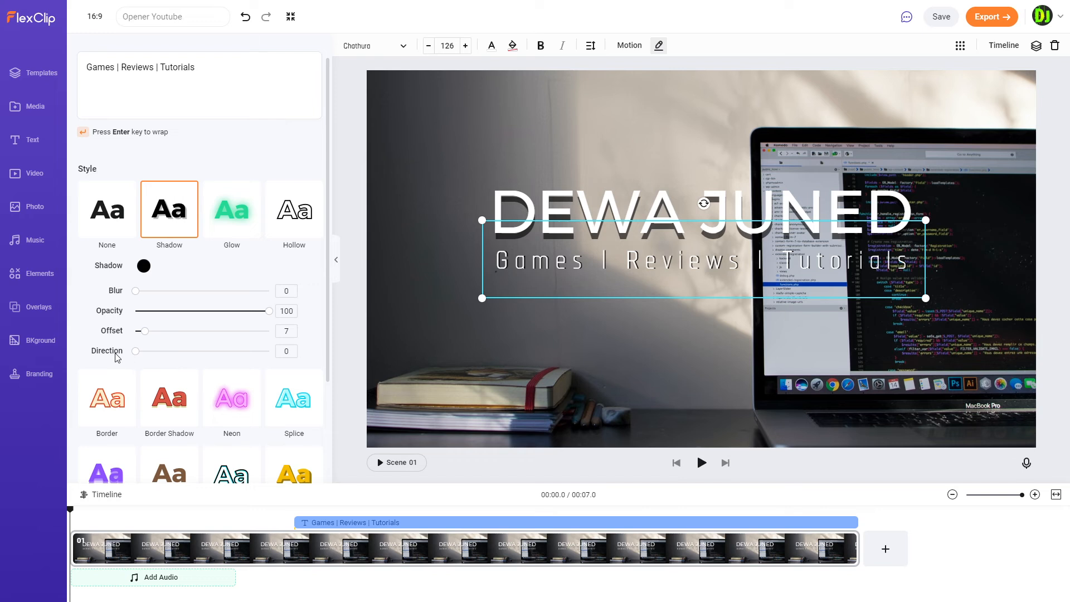
drag(136, 291, 143, 292)
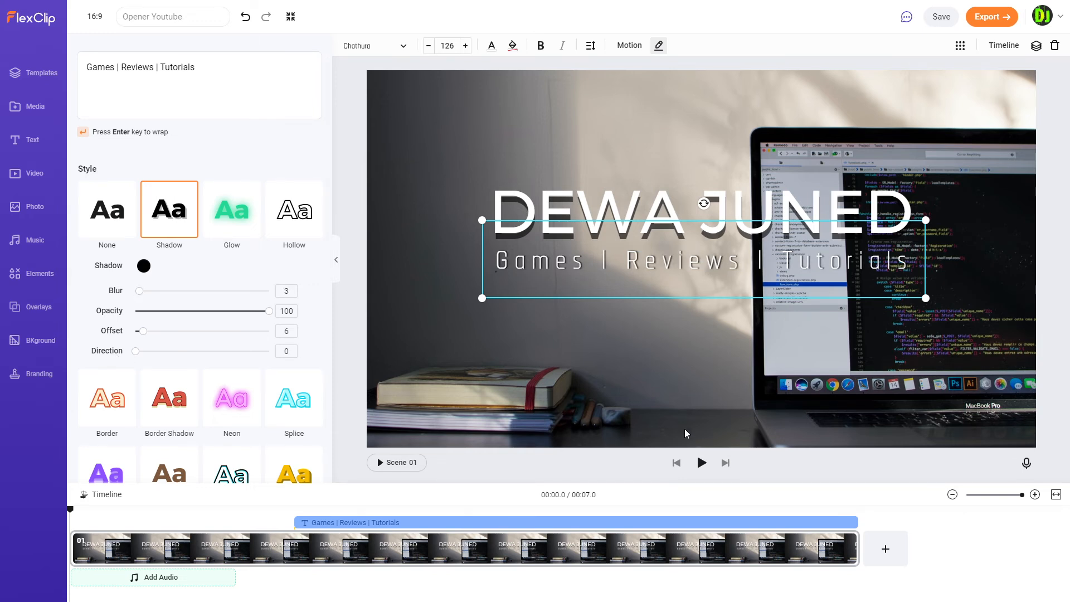
click(723, 389)
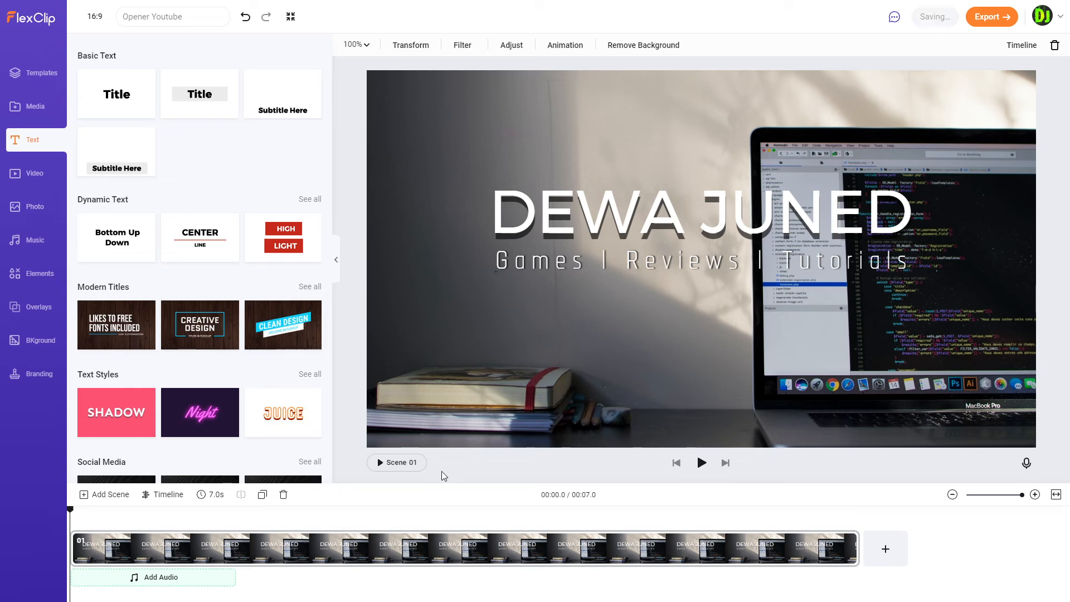
click(405, 465)
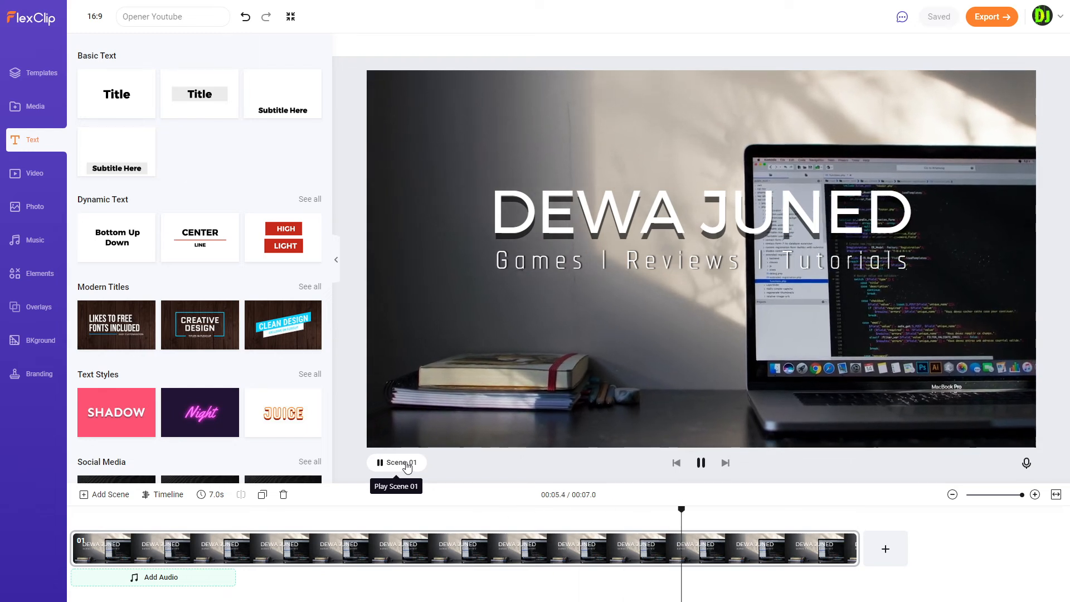
click(643, 368)
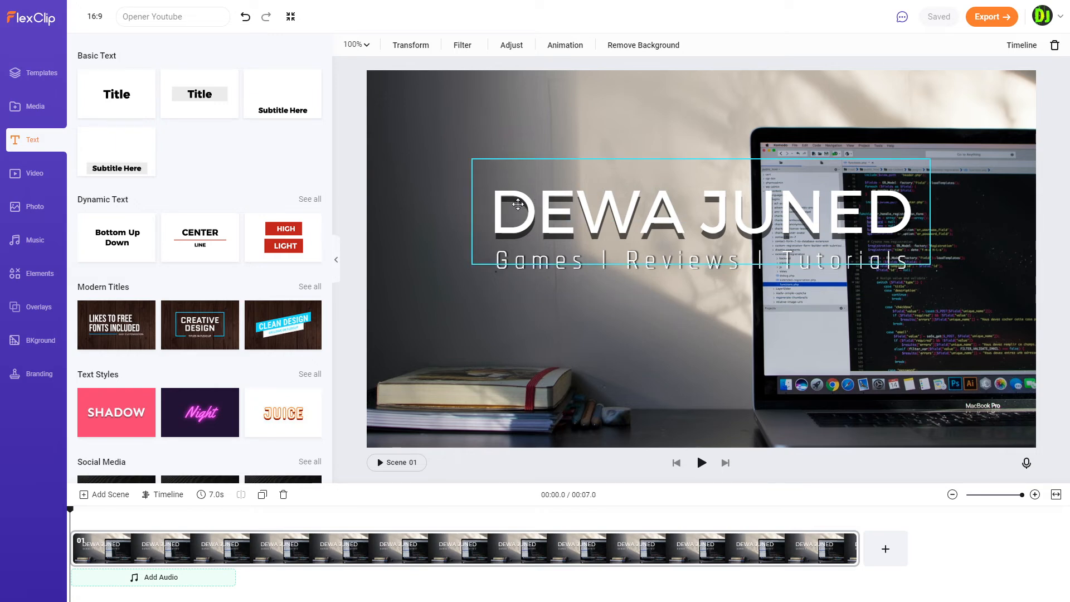
Add a blue square shape and stretch it into a wide bar covering the main title
click(40, 275)
scroll(251, 213, up, 8)
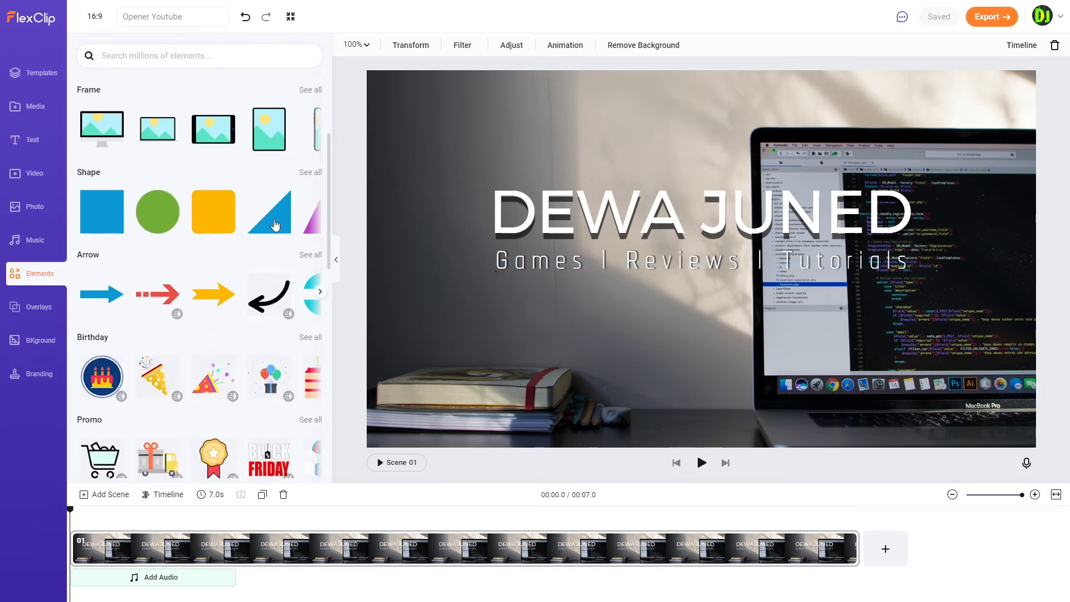
scroll(250, 213, down, 3)
click(109, 291)
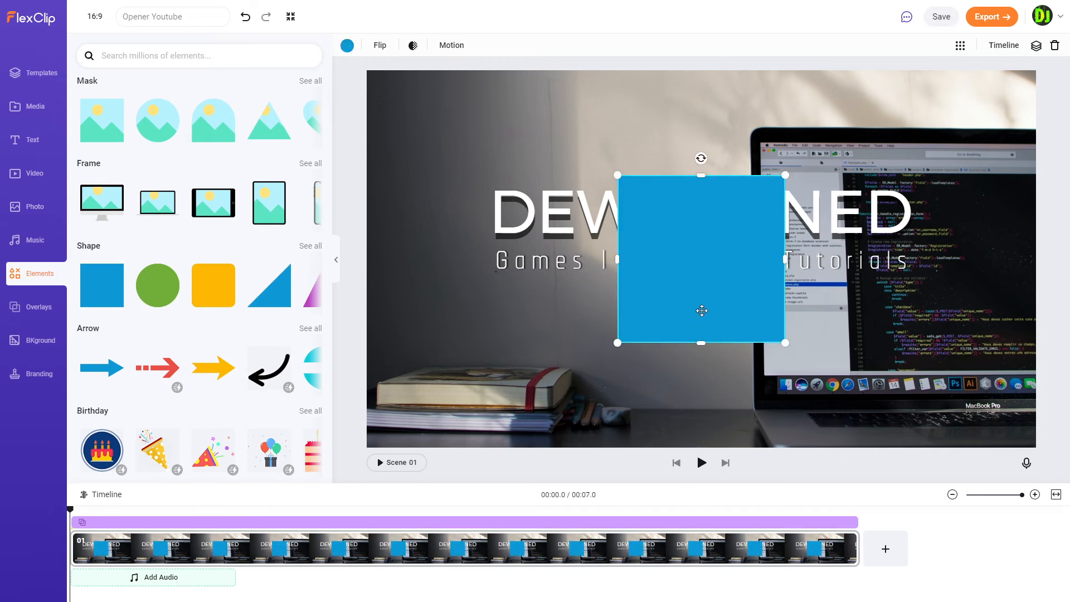
drag(701, 342, 699, 250)
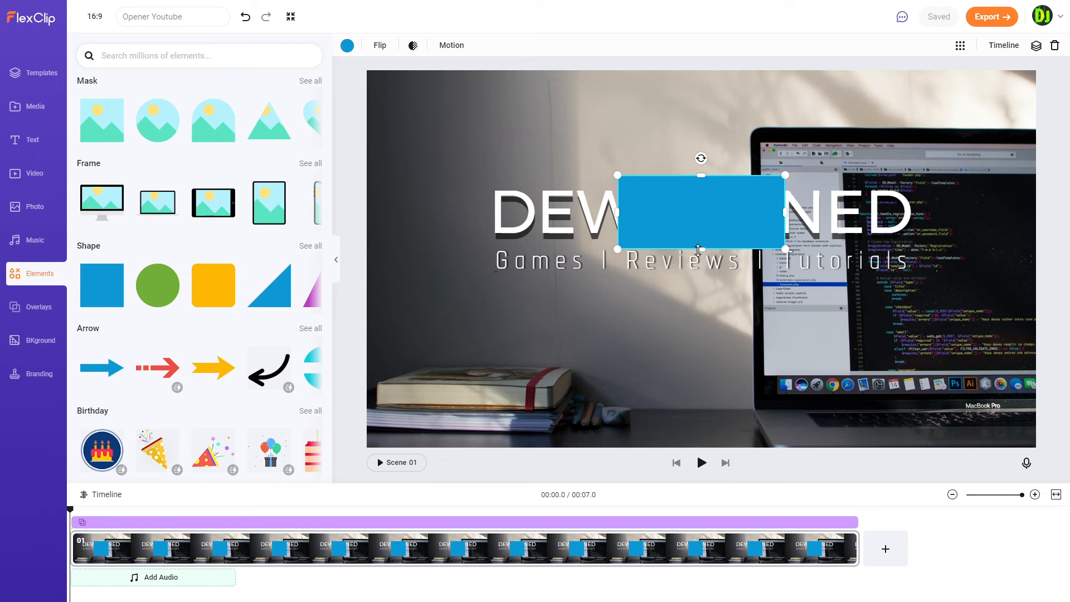
drag(785, 212, 920, 213)
drag(618, 212, 485, 213)
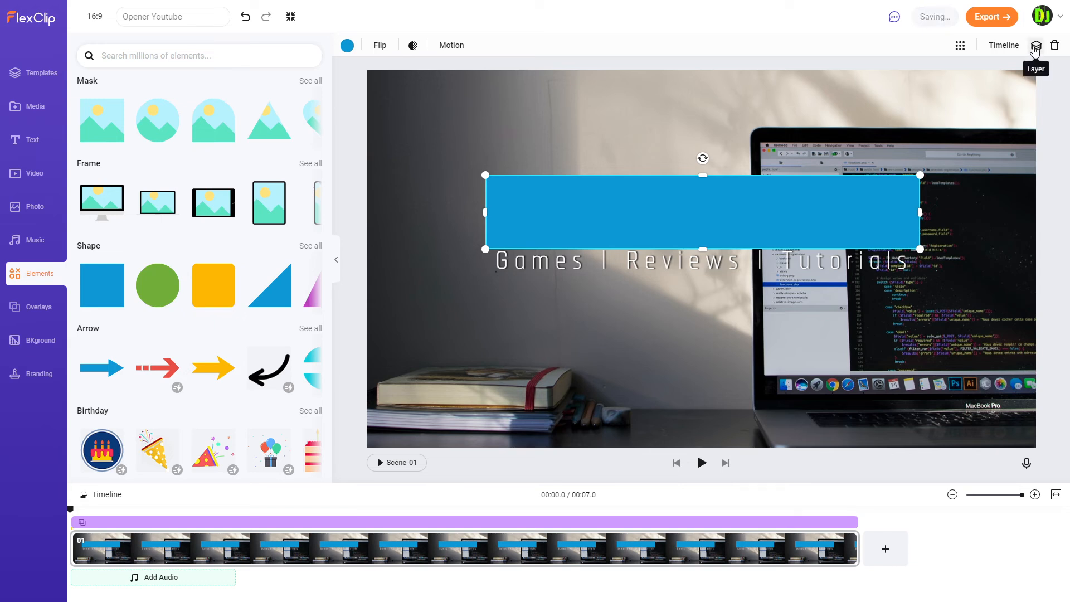
Try to send the blue bar backward behind the main title and preview scene 01
click(1036, 48)
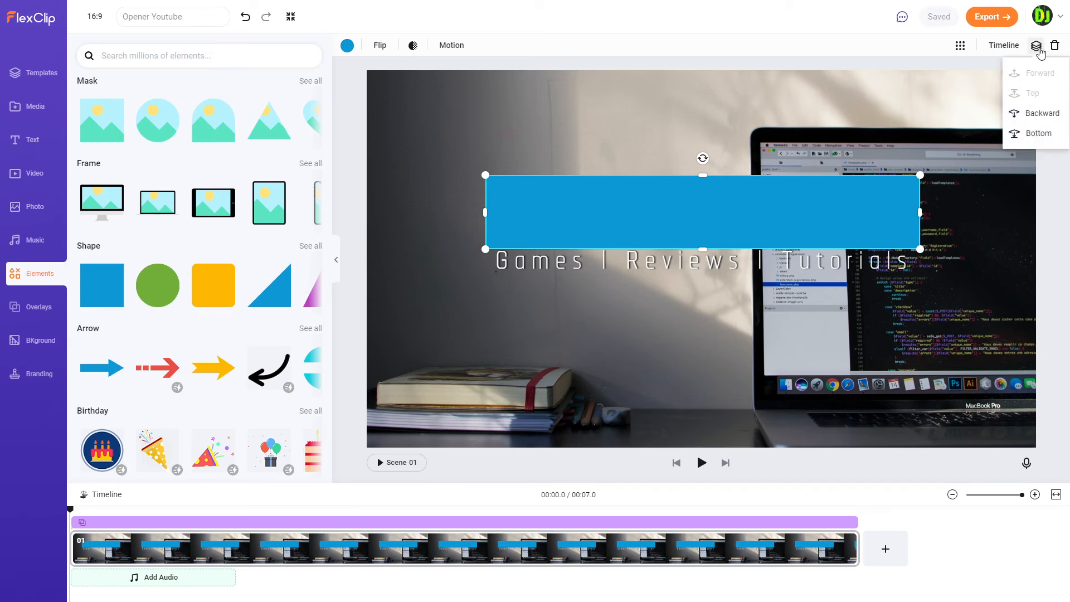
click(1040, 118)
click(1040, 114)
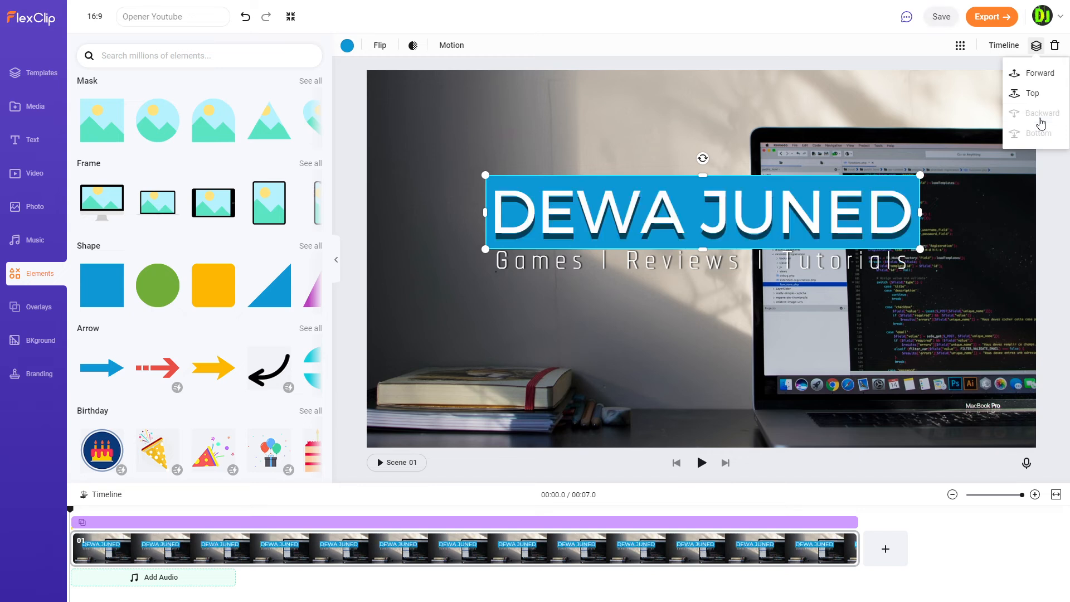
click(1004, 259)
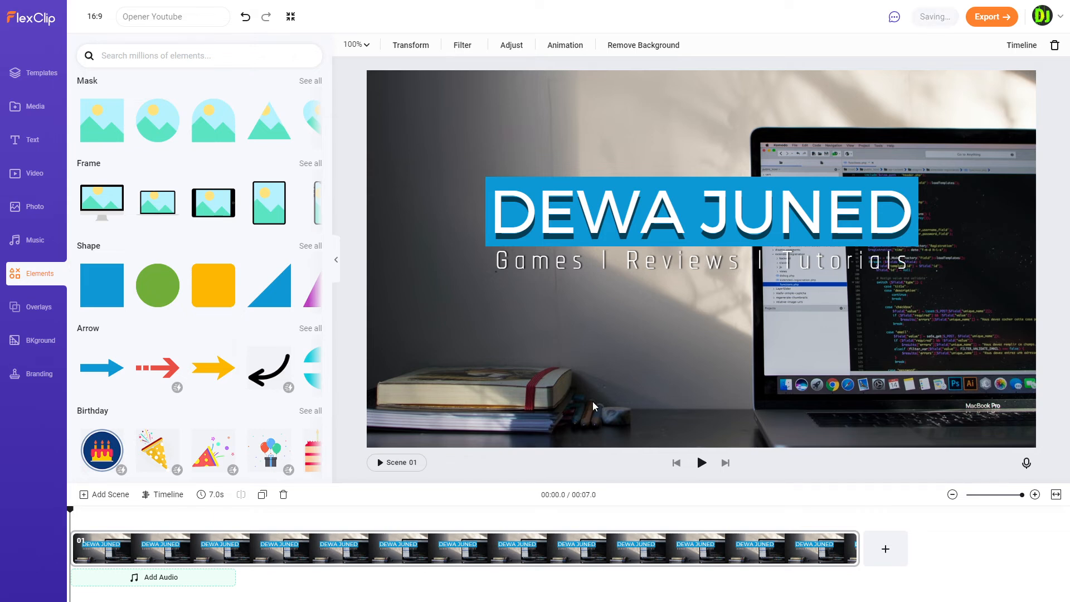
click(405, 461)
click(245, 16)
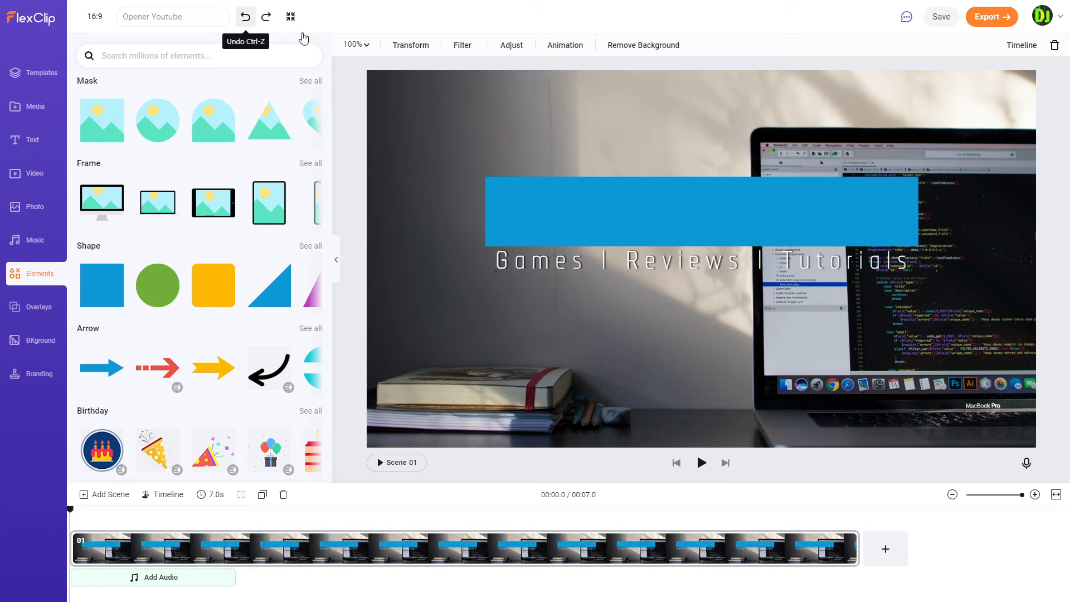
Give the blue bar over the main title a Wipe entrance animation in the upward direction
click(773, 190)
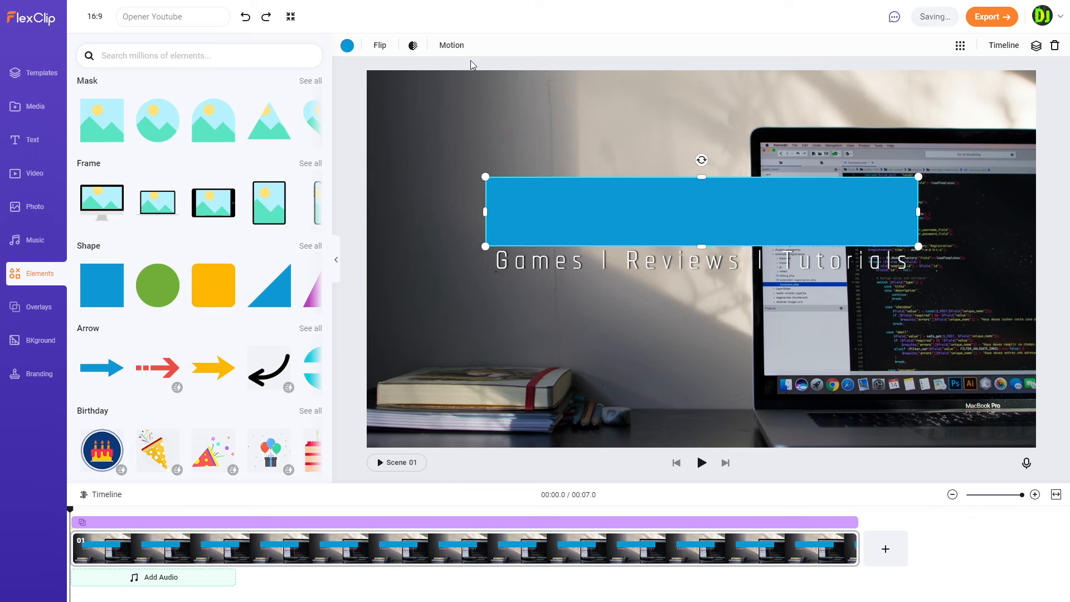
click(459, 49)
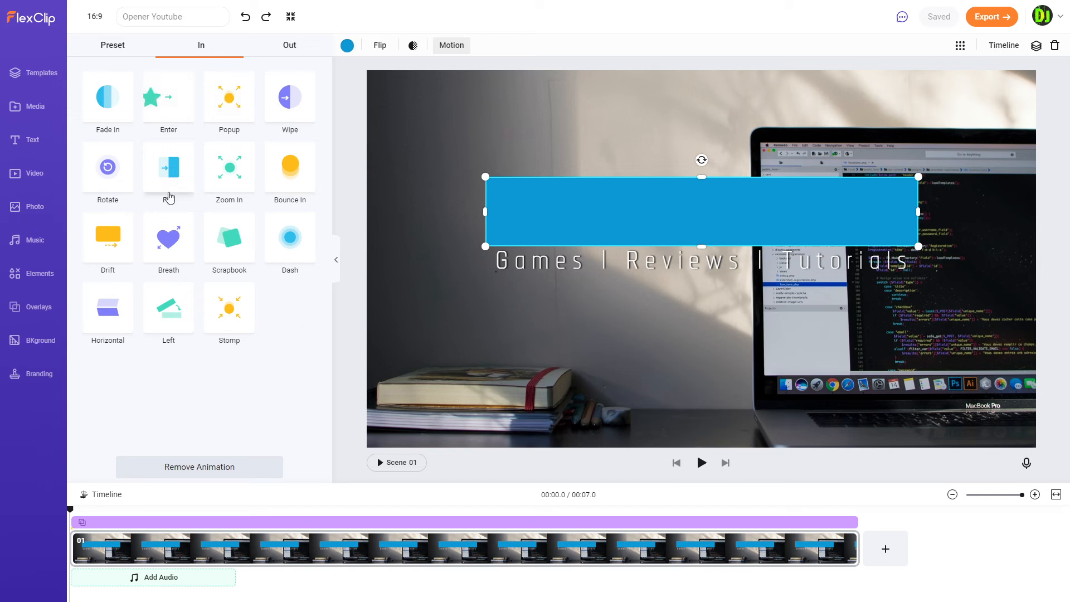
click(220, 107)
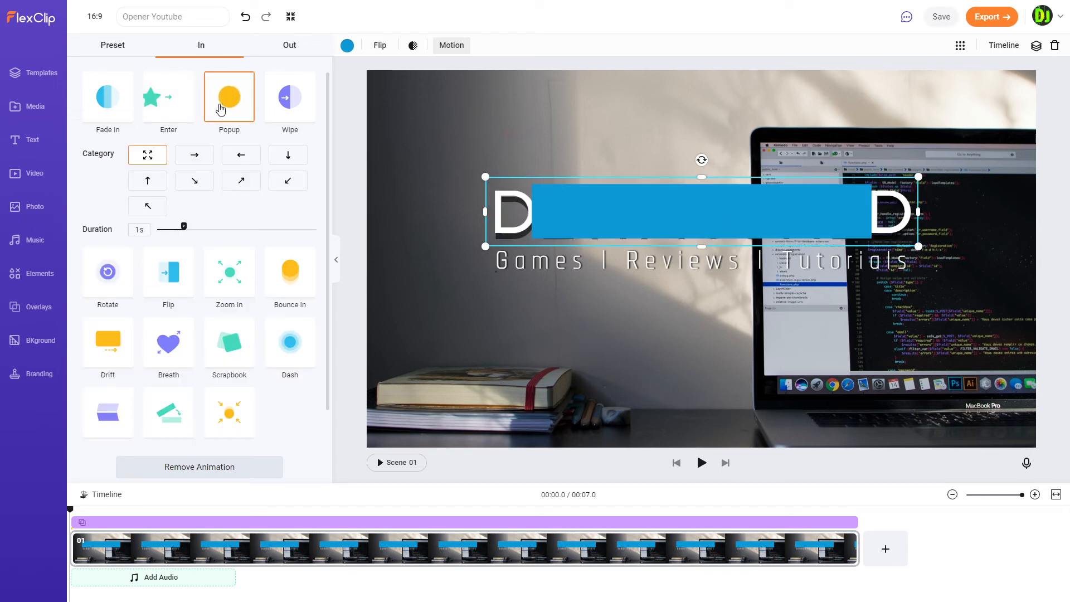
click(278, 108)
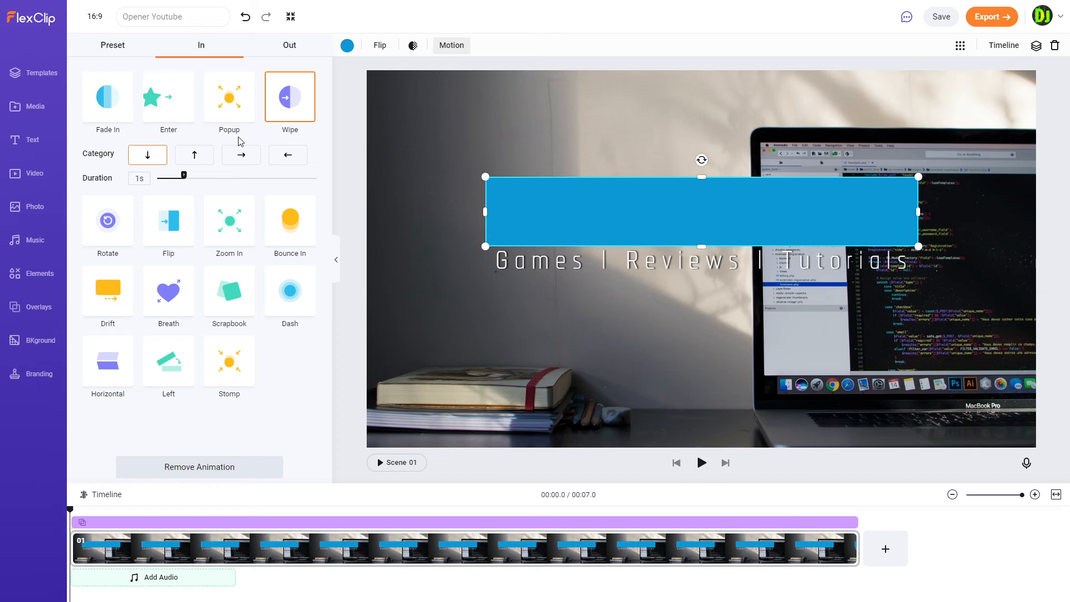
click(204, 163)
Recolor the blue bar with the dark green preset color
click(346, 47)
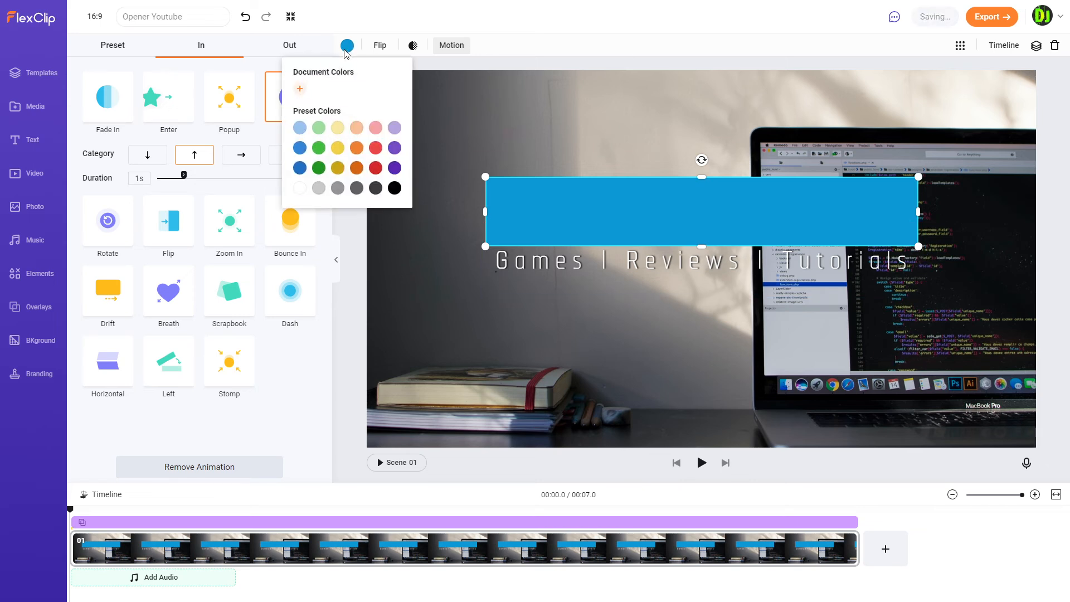
click(319, 168)
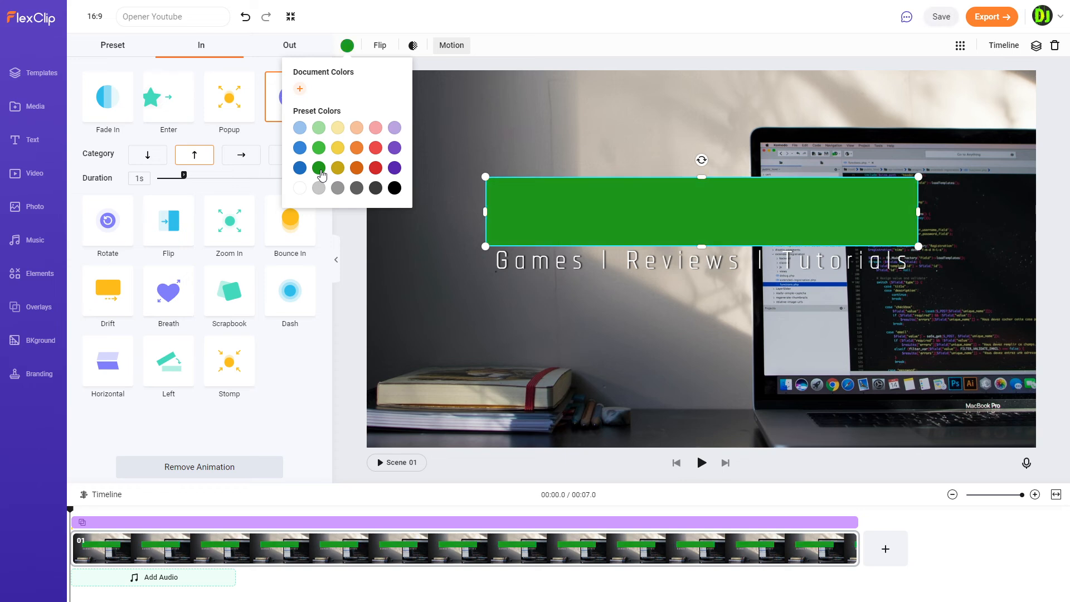
click(622, 335)
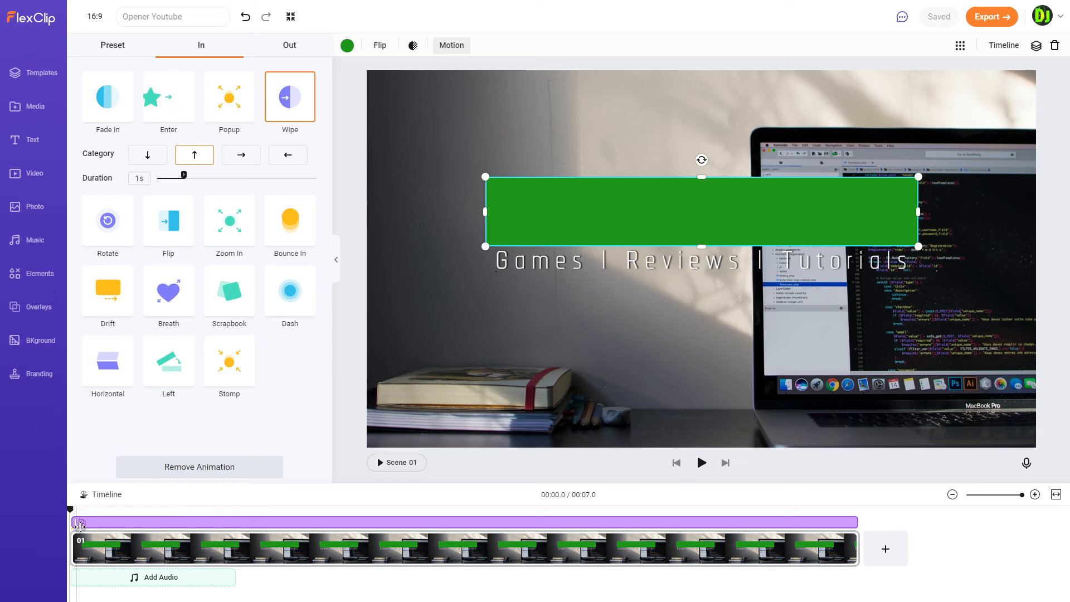
Delay the green bar's start to about 3.5 seconds into the scene and send it backward behind the main title
drag(78, 522, 477, 523)
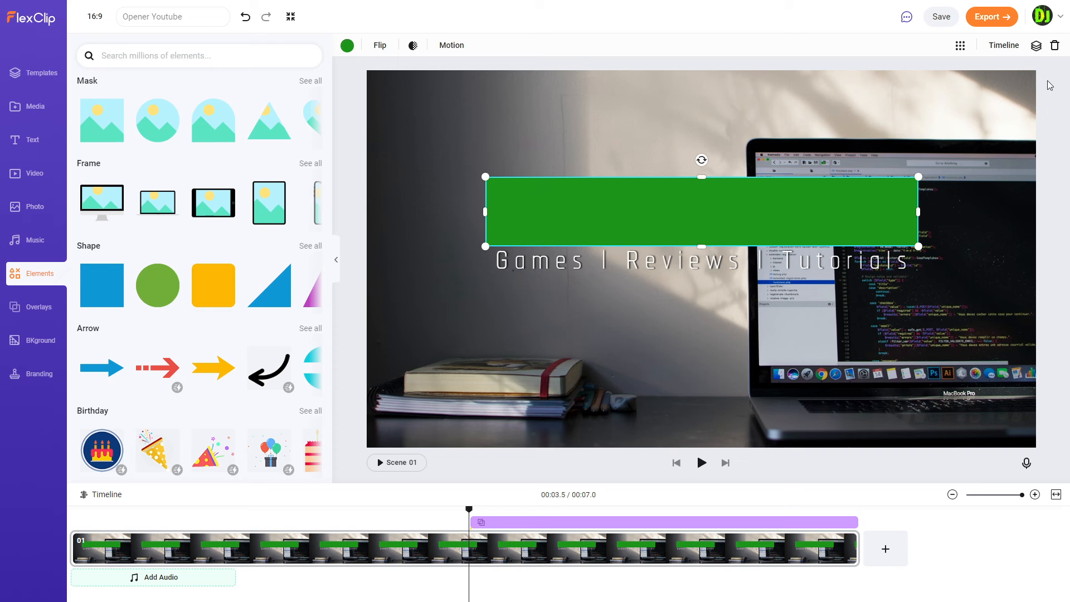
click(1036, 45)
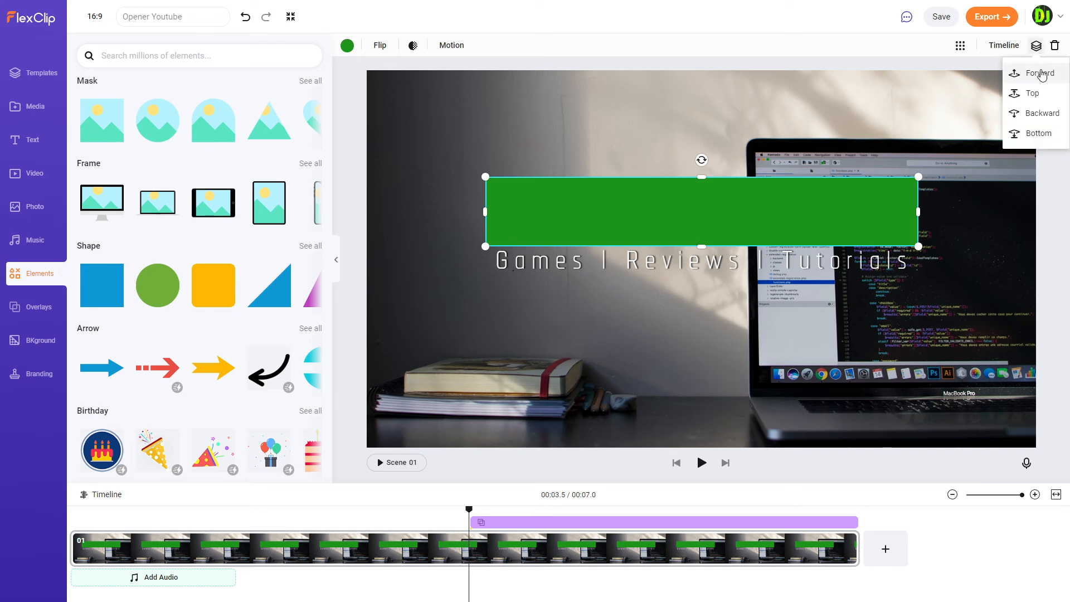
click(1039, 113)
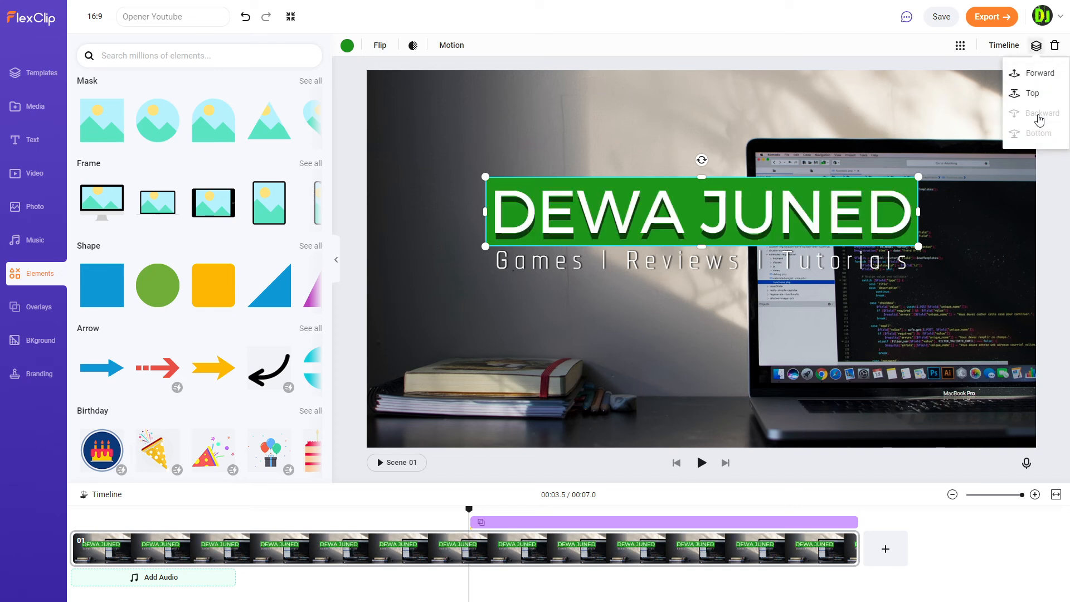
click(923, 323)
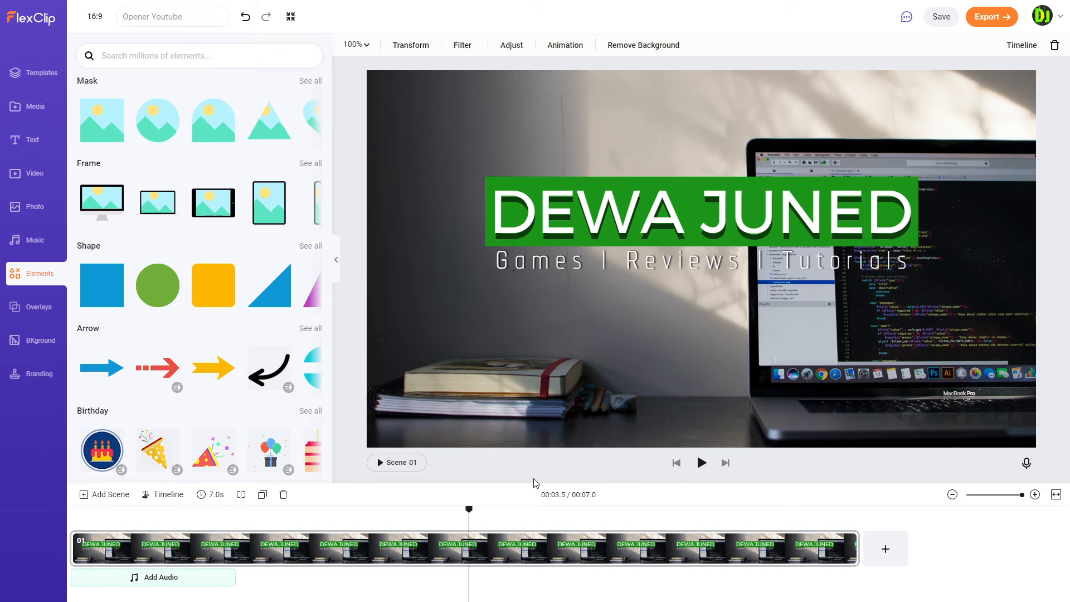
Return to the start of the timeline and play the video and scene 01 to check the green bar's animation
drag(469, 509, 90, 510)
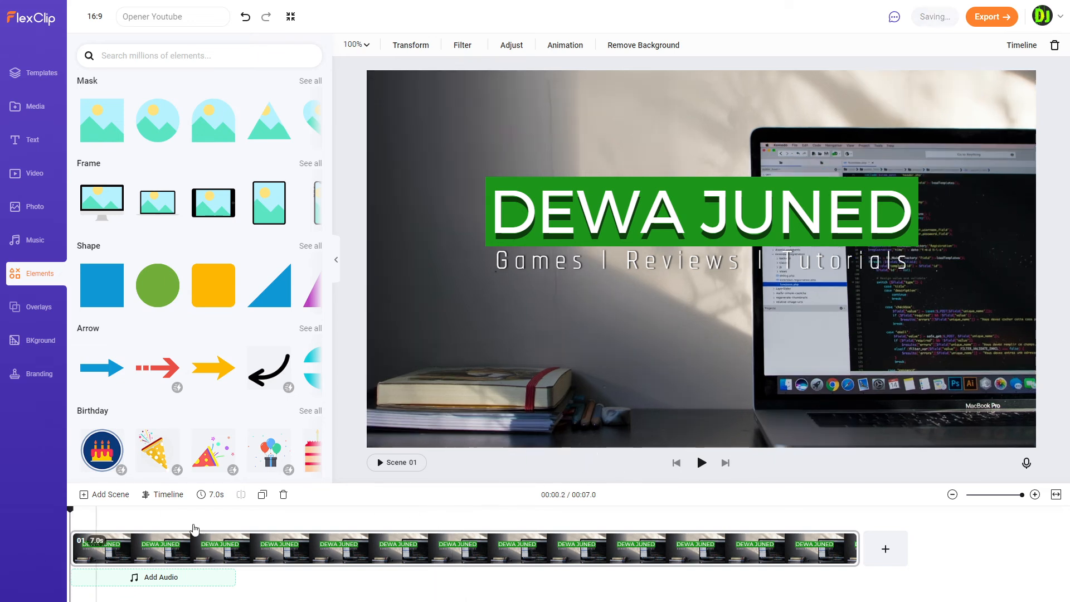
click(702, 463)
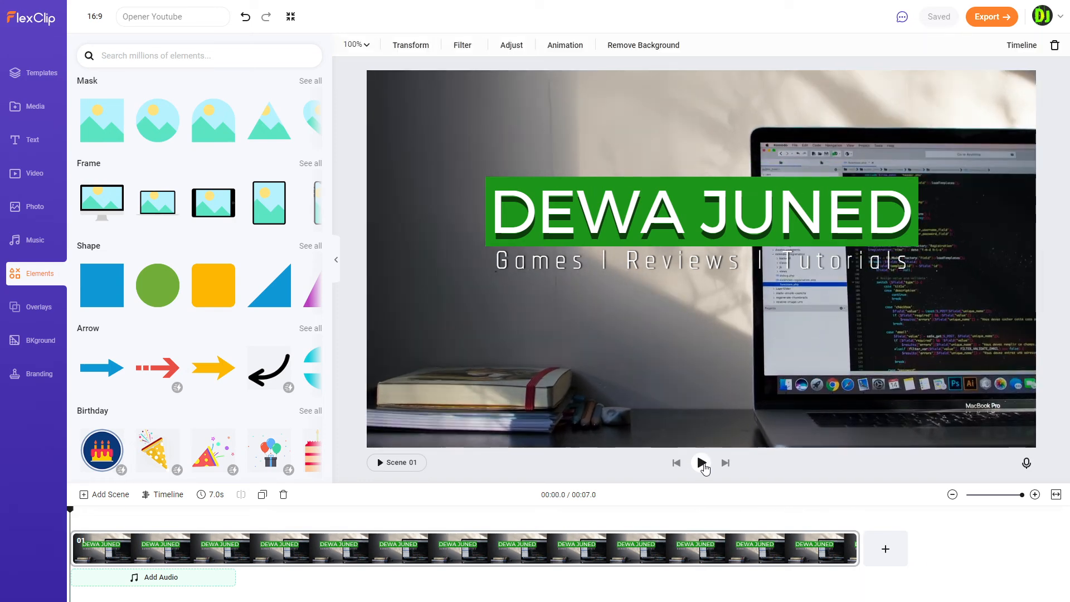
click(702, 465)
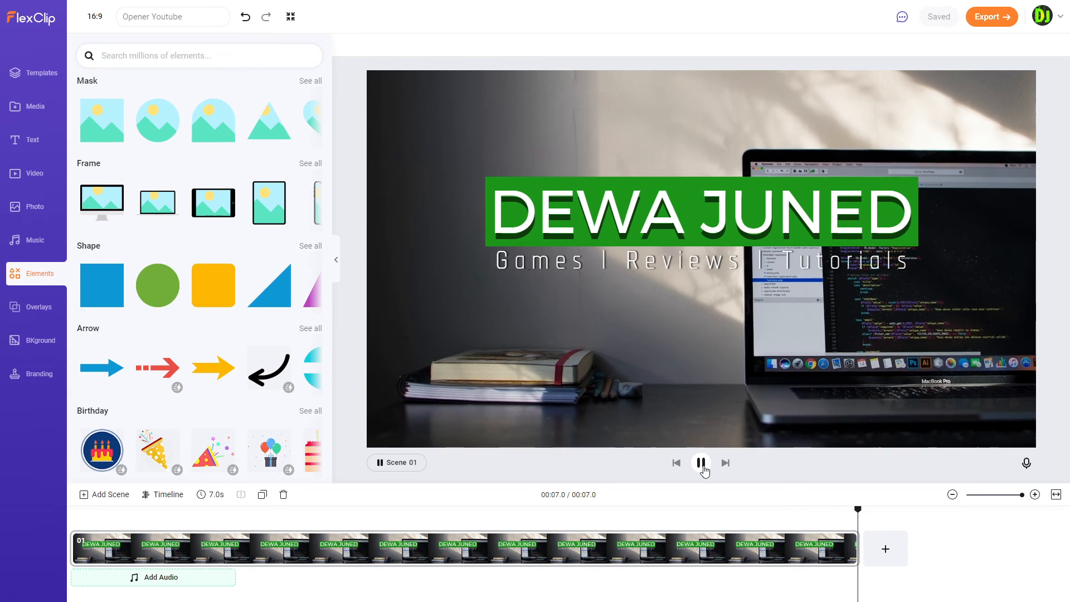
click(411, 463)
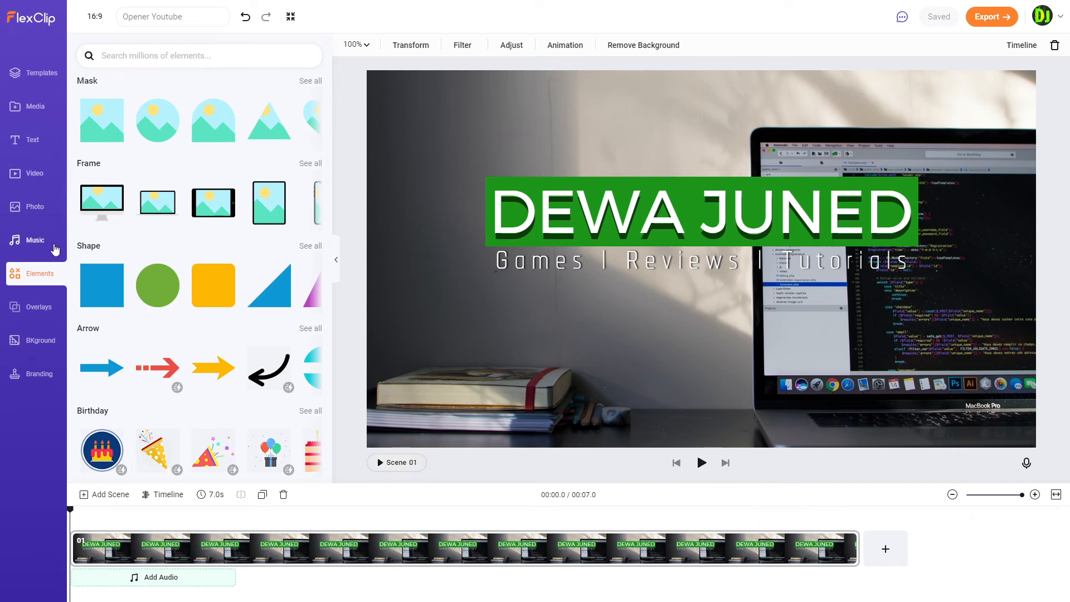
Try the "Exciting Epic Intro" music track on the timeline, play the video with it, and delete the track
click(35, 240)
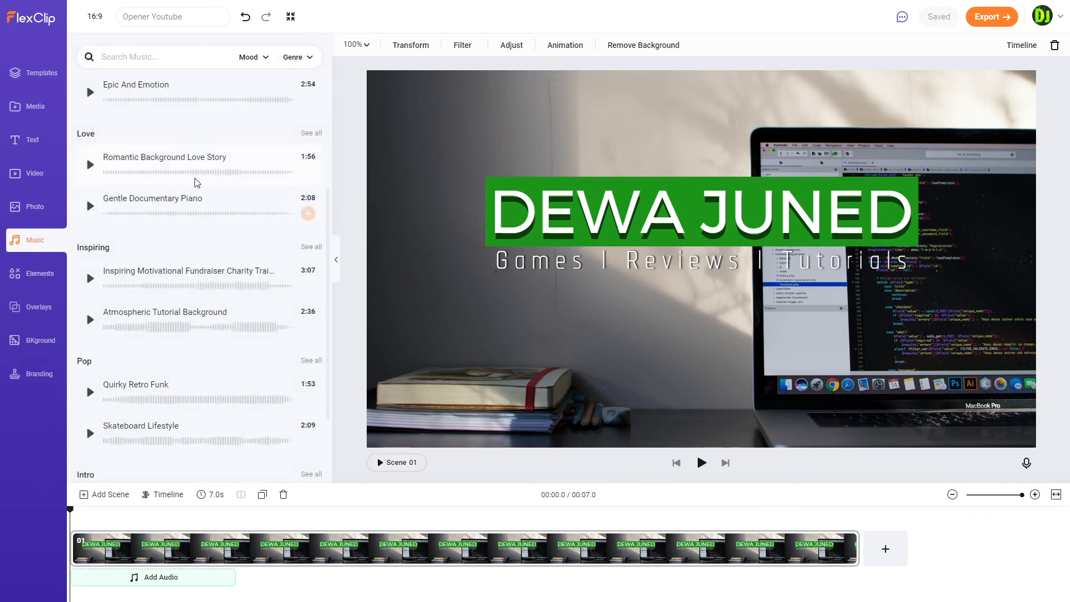
scroll(201, 179, up, 1)
scroll(206, 179, up, 2)
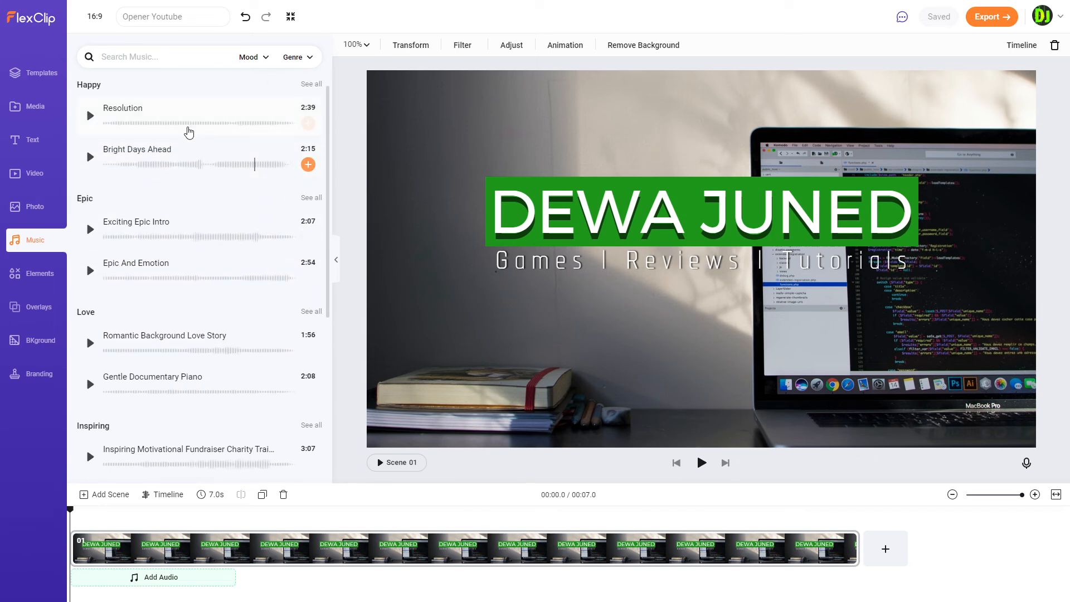
scroll(207, 266, down, 2)
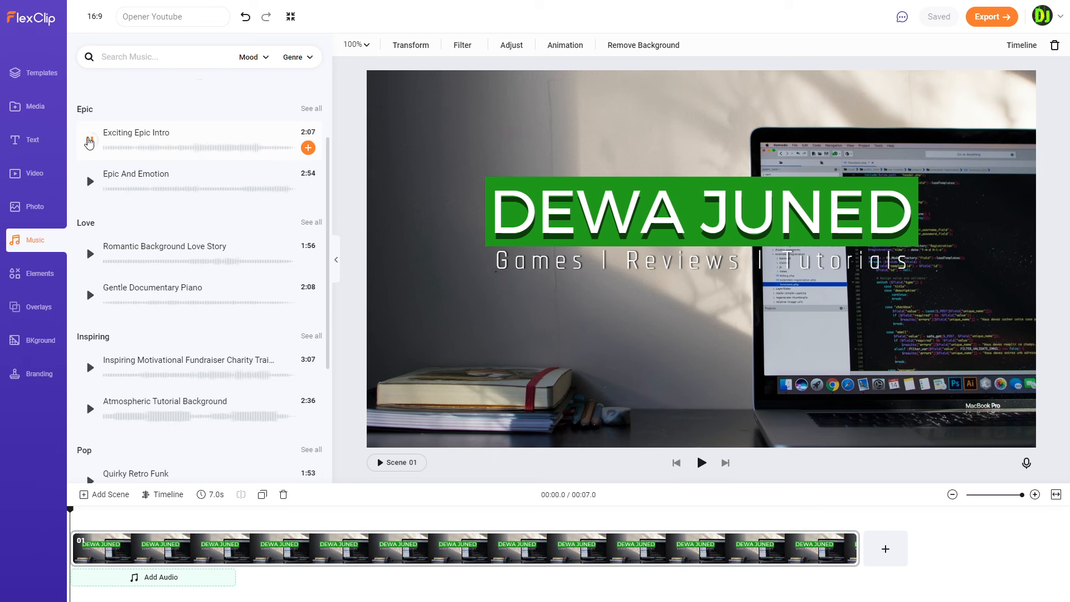
scroll(90, 143, up, 2)
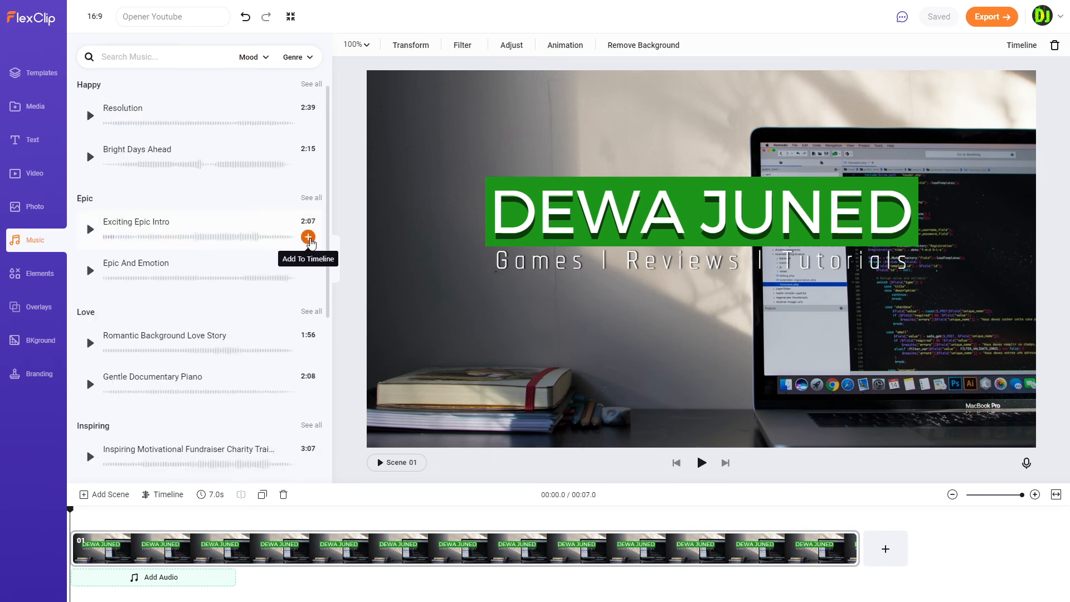
click(308, 238)
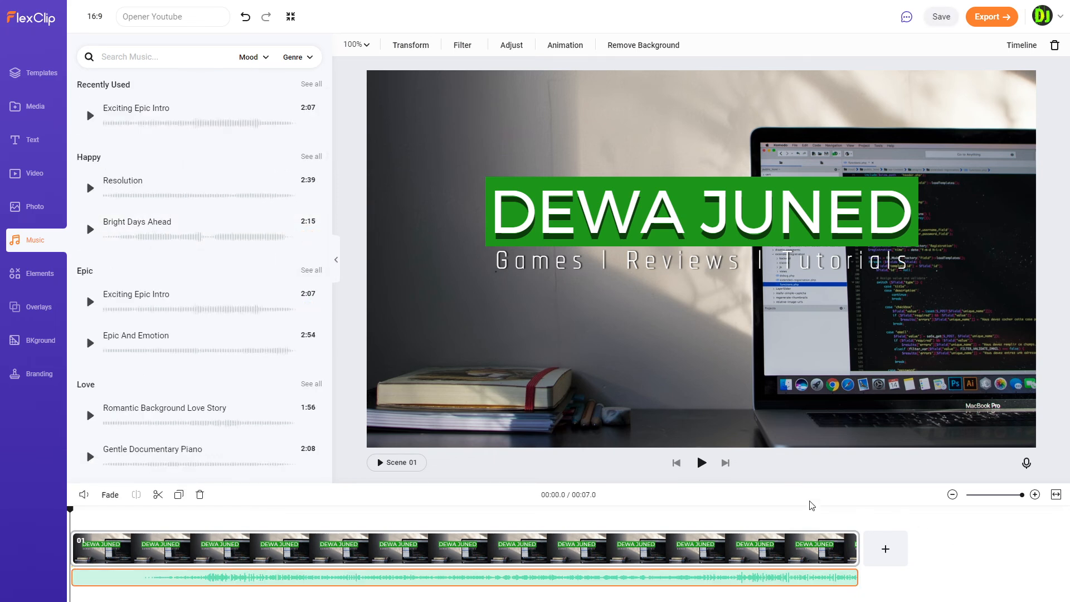
click(702, 464)
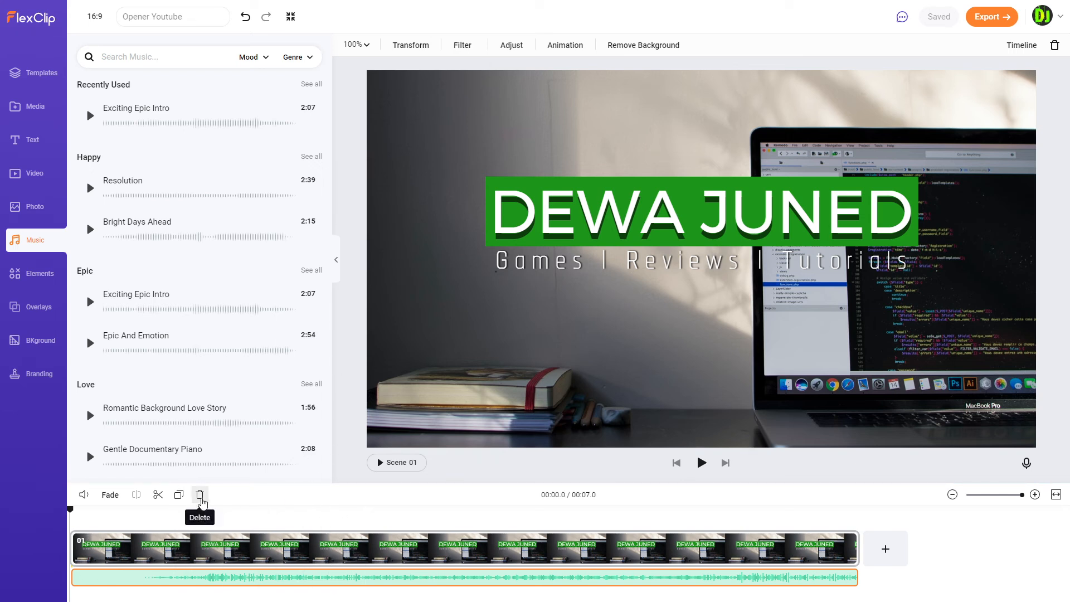
click(200, 495)
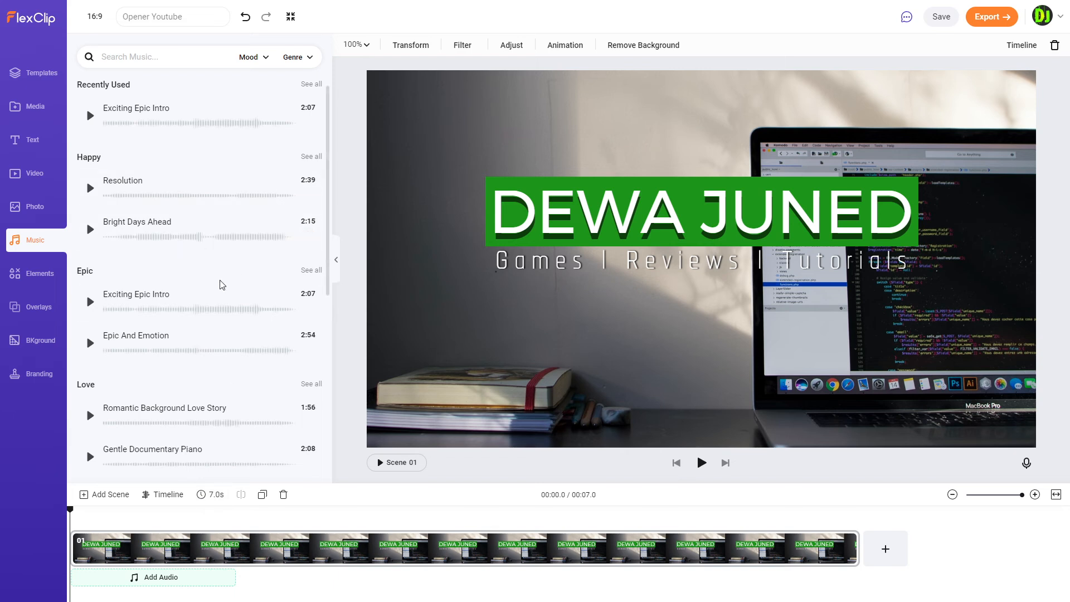
Add the "Quirky Retro Funk" music track to the timeline and play the video with it
scroll(225, 256, down, 1)
scroll(212, 249, down, 2)
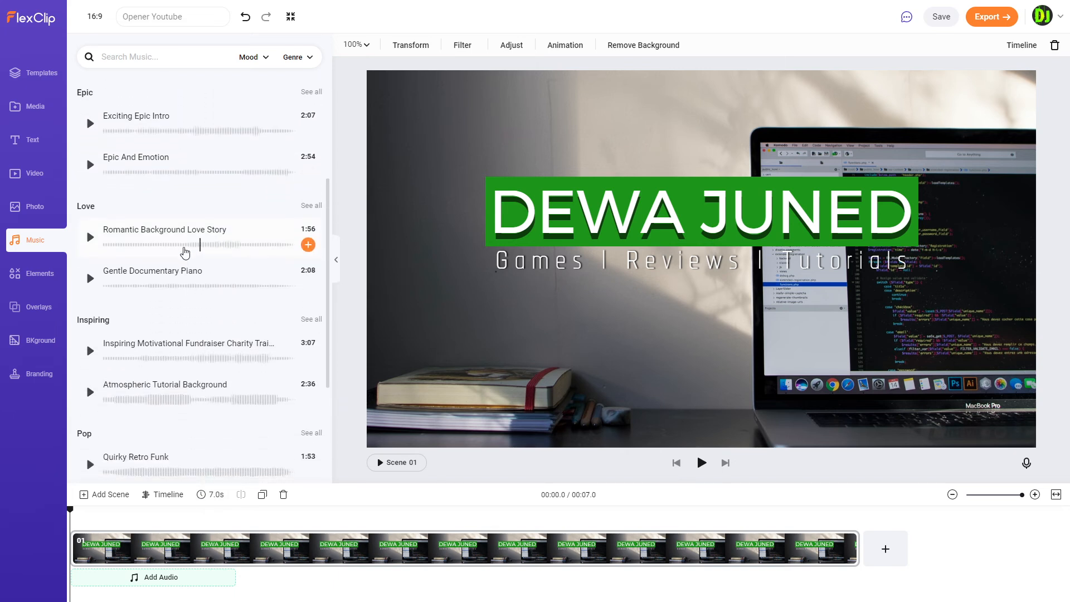
scroll(150, 258, down, 2)
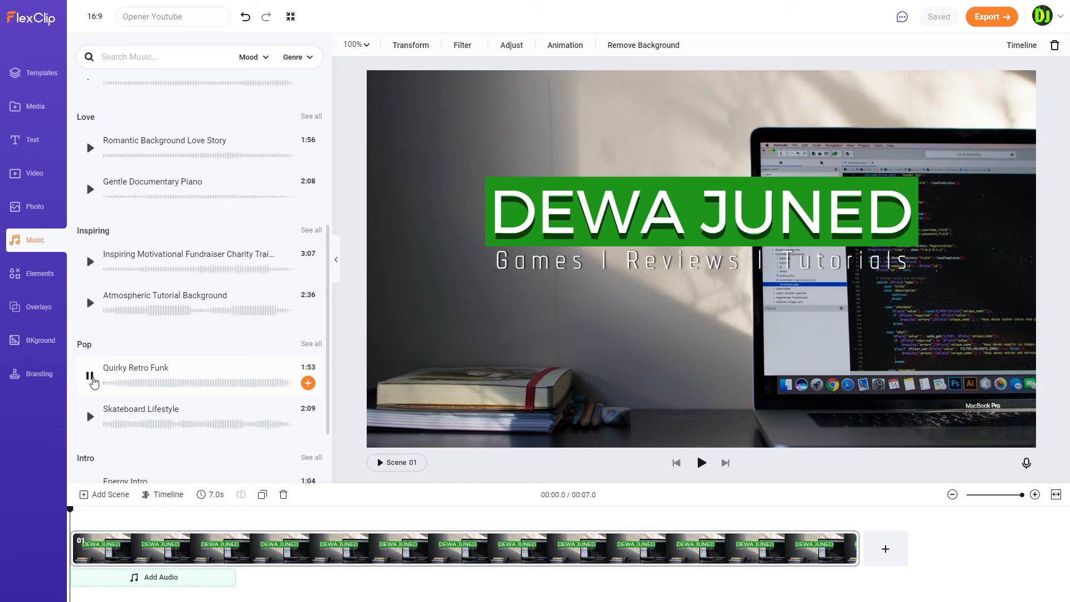
click(91, 378)
click(308, 383)
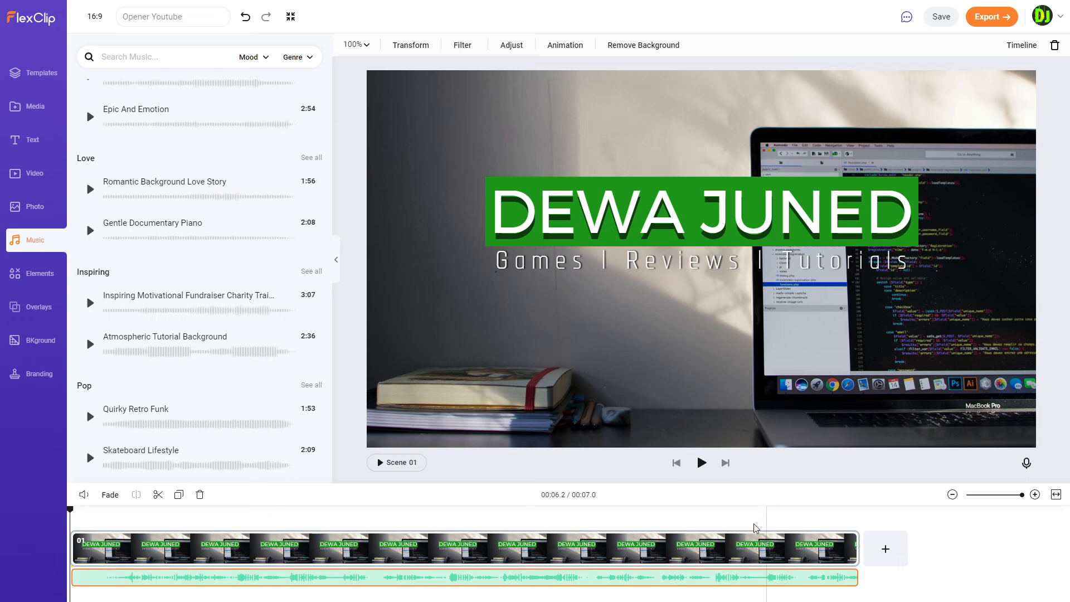
click(701, 462)
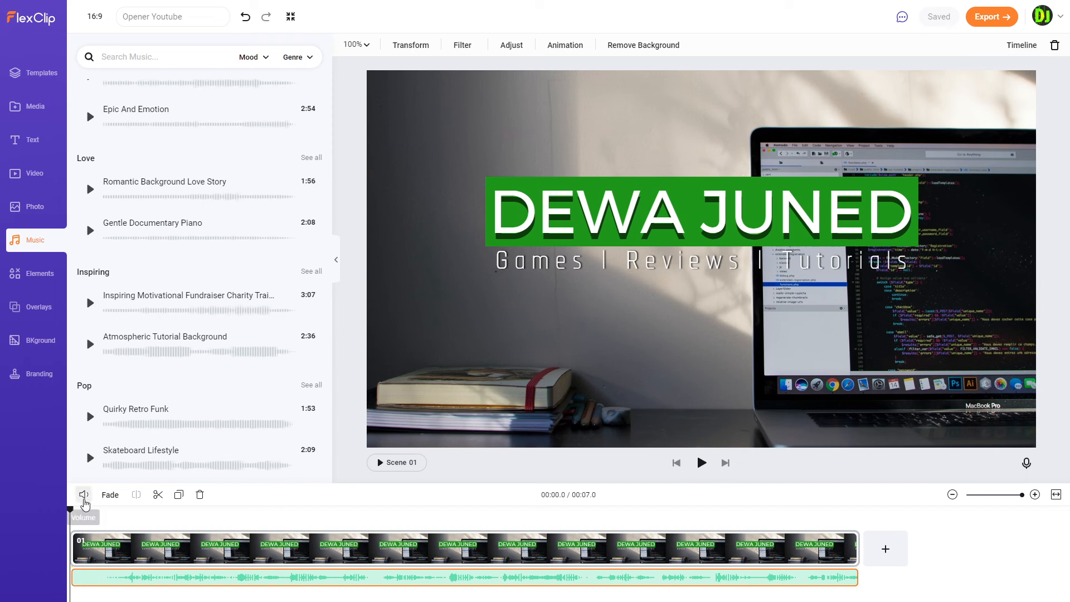
Set the music track's Fade In and Fade Out to 2.5s each and play the video and scene 01
click(83, 495)
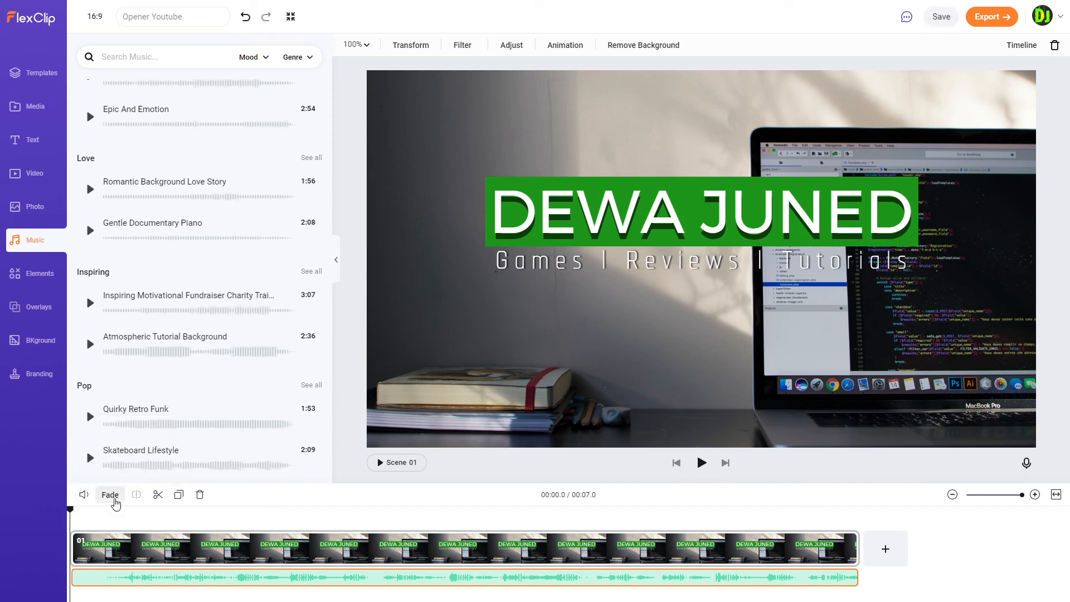
click(114, 499)
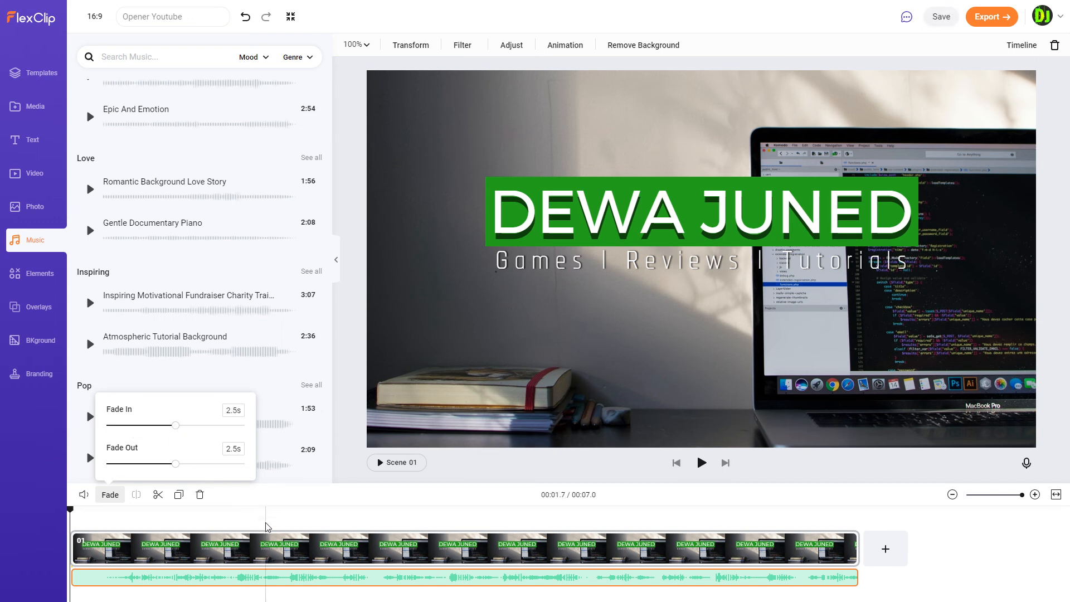
click(700, 463)
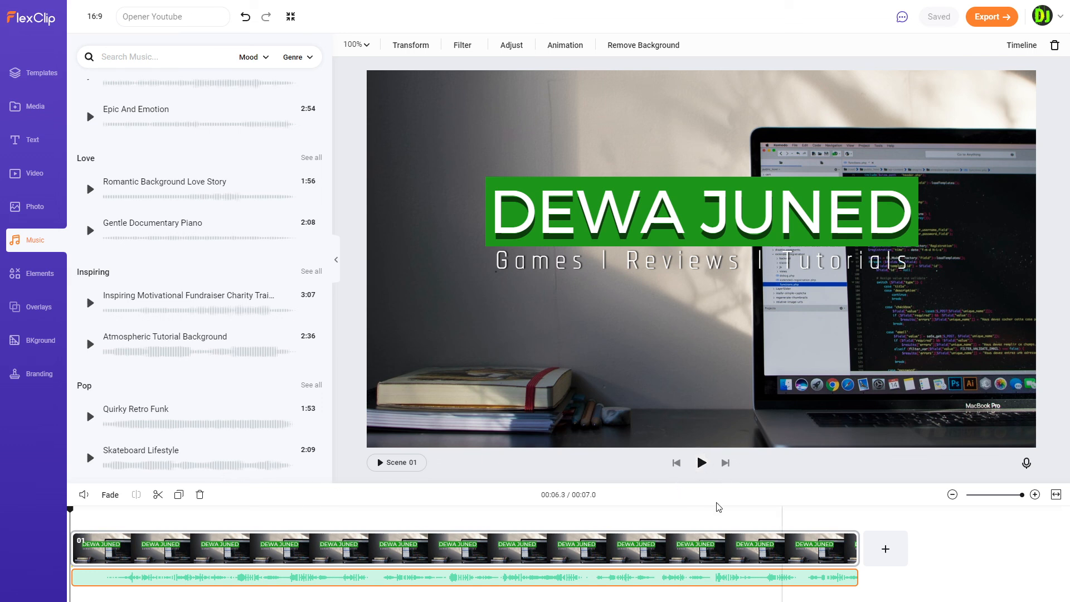
click(390, 466)
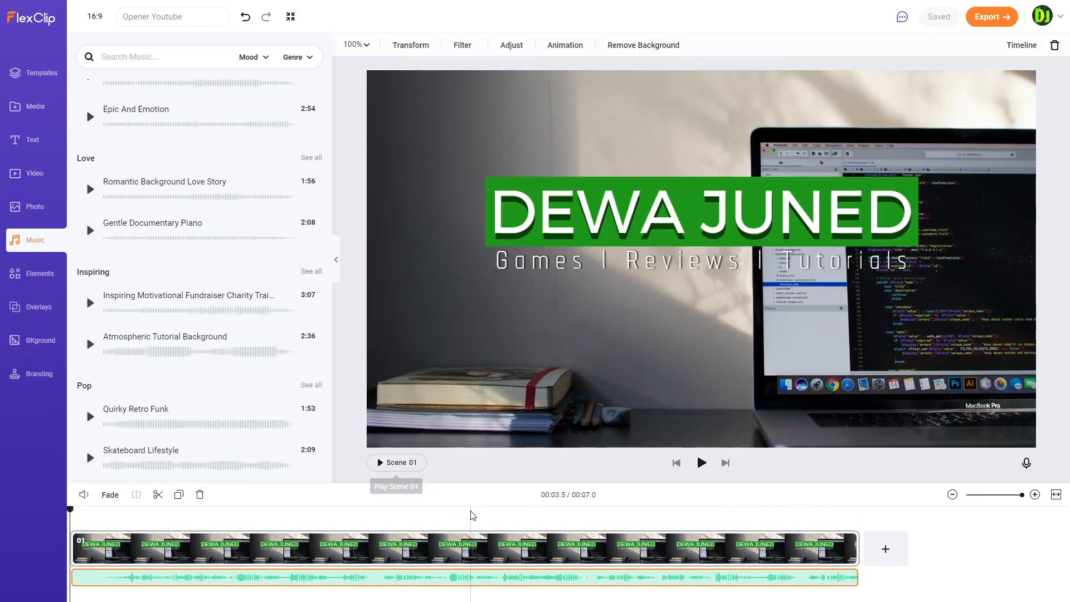
click(381, 462)
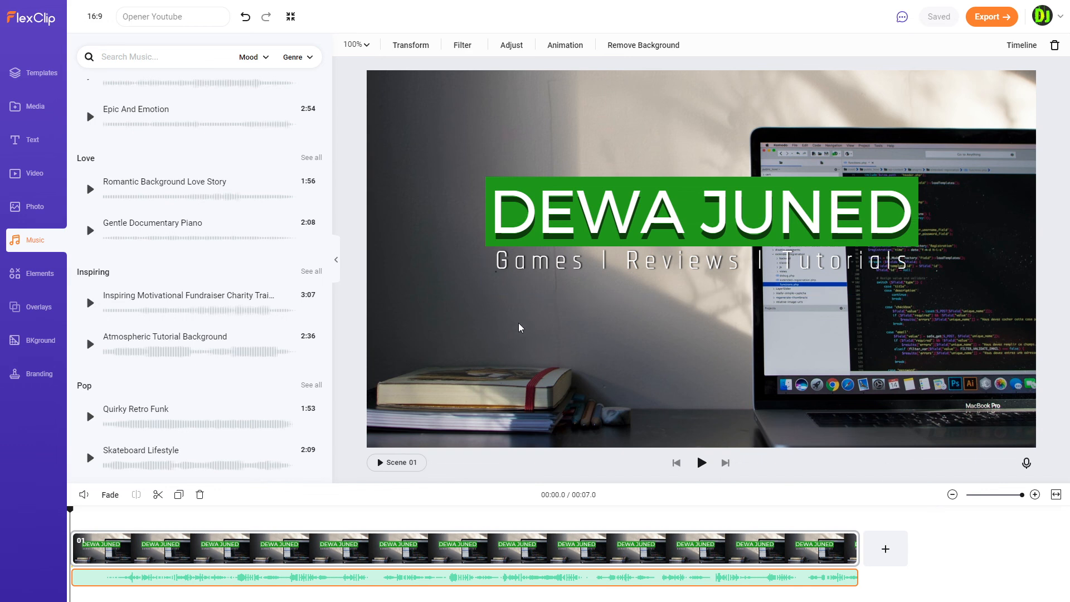
Export the opener as a 1080p video and open the downloaded MP4 file
click(34, 73)
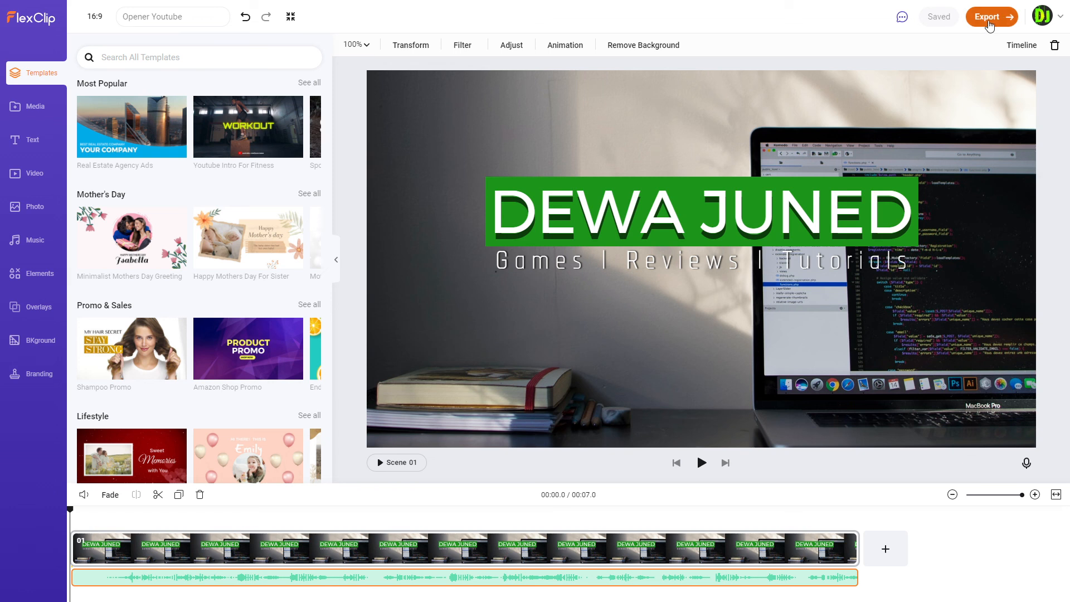
click(989, 22)
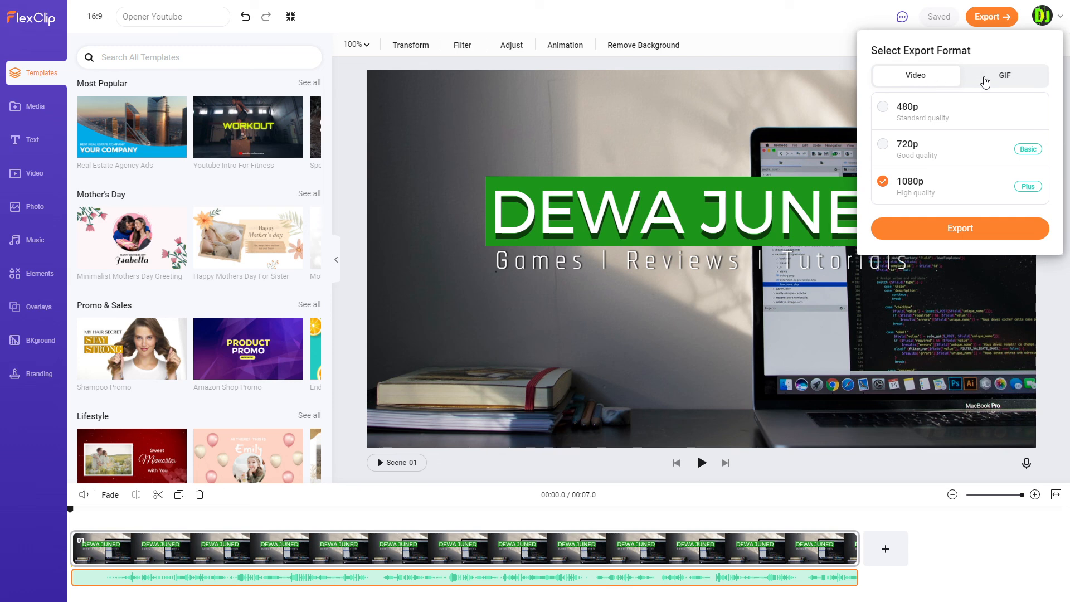
click(985, 81)
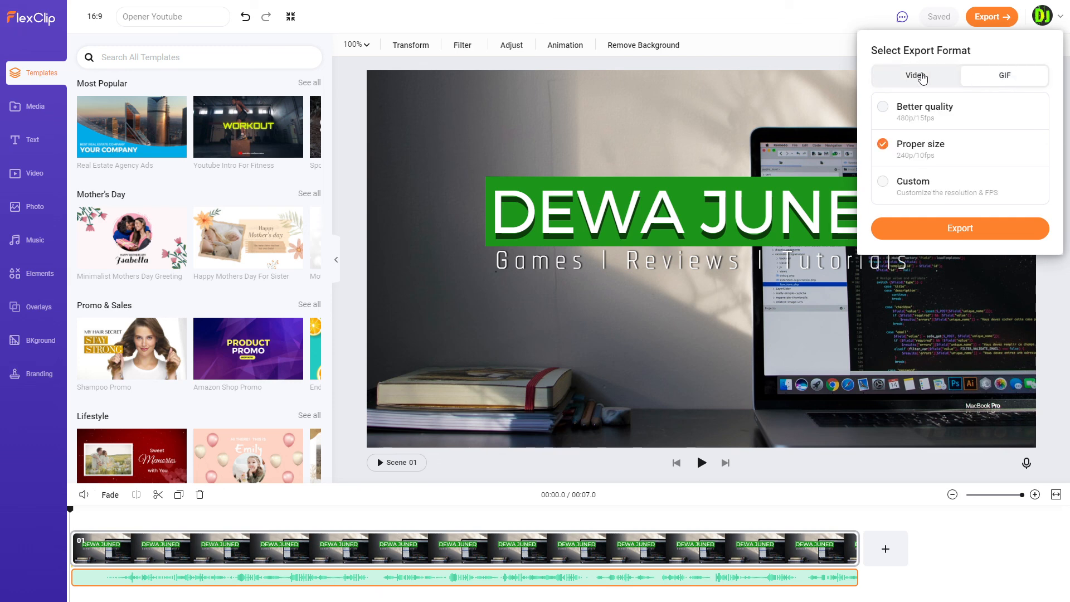
click(921, 76)
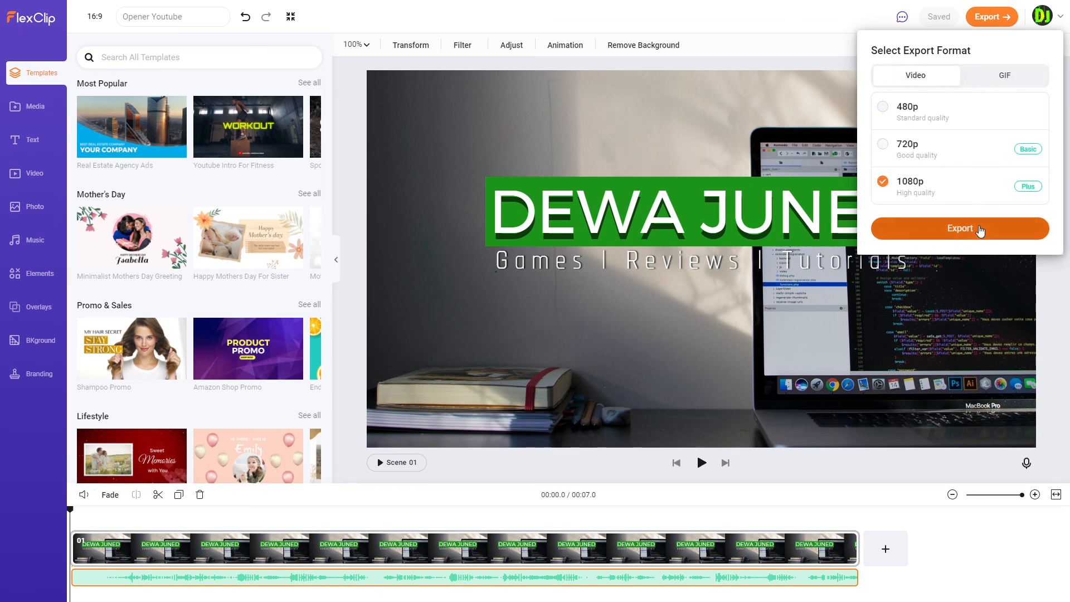
click(978, 227)
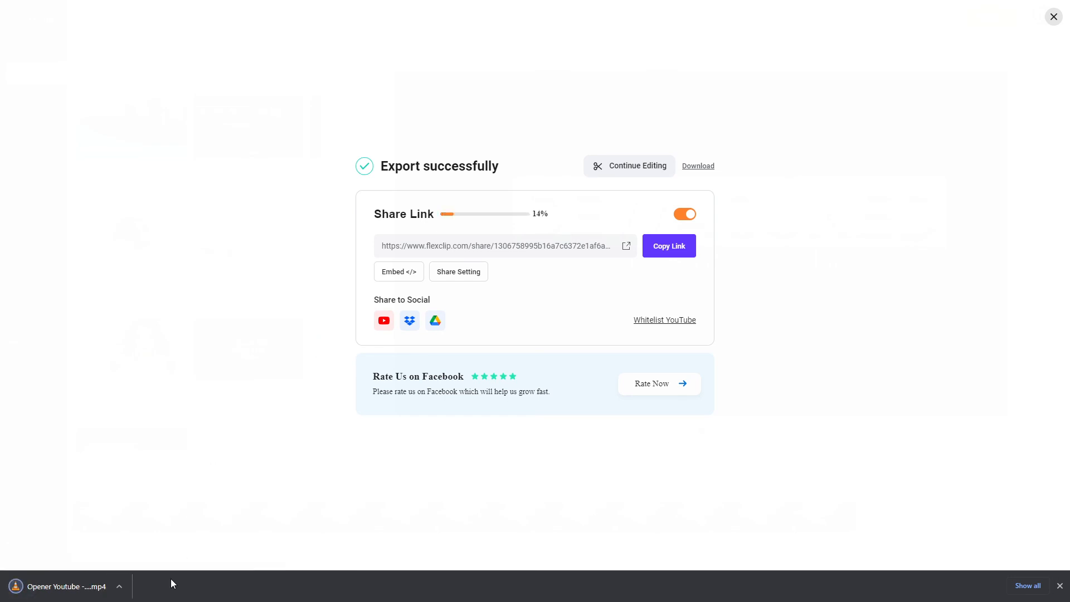
click(119, 586)
click(152, 522)
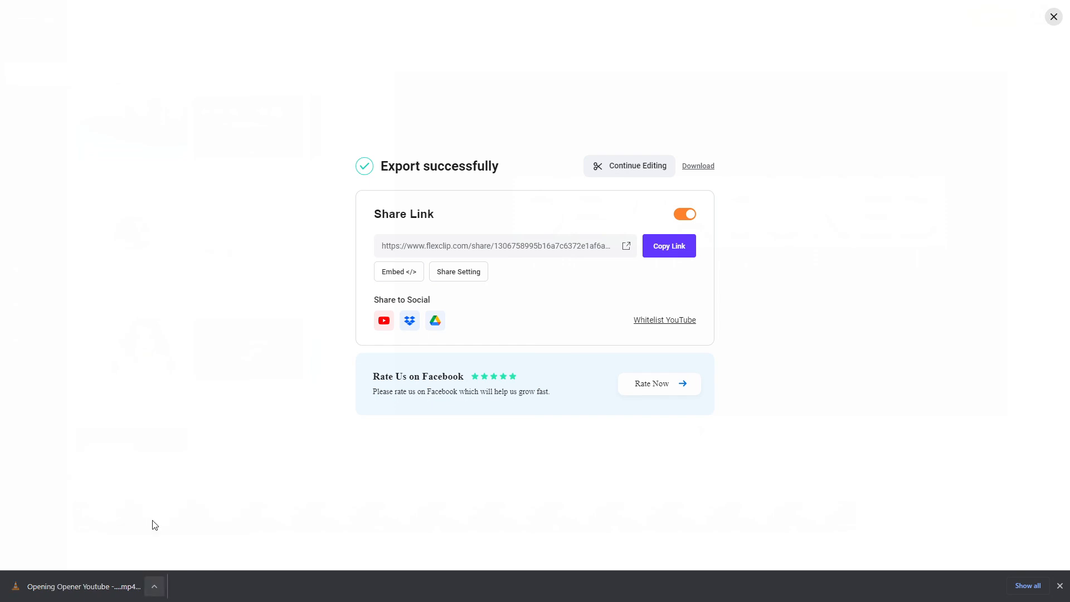